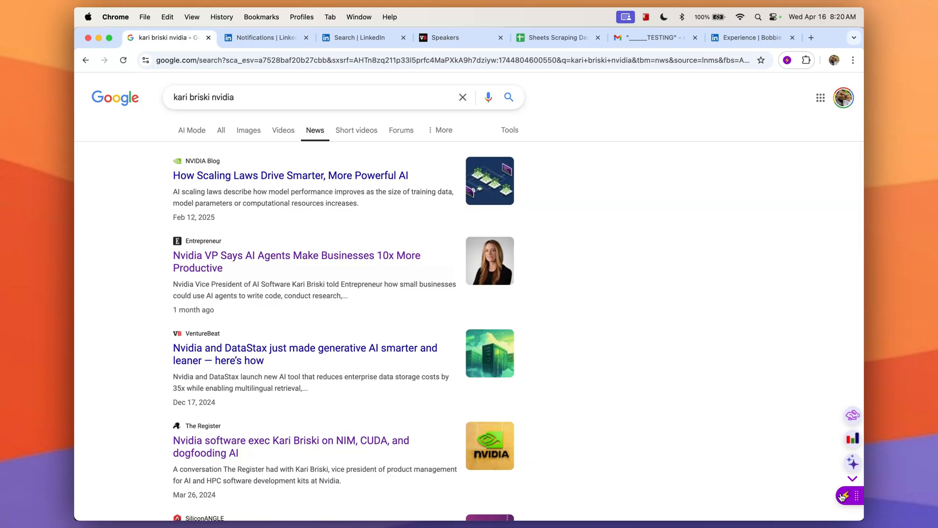
Open the Entrepreneur article about Nvidia AI agents and summarize it with the Summarize this tool.
left_click(841, 497)
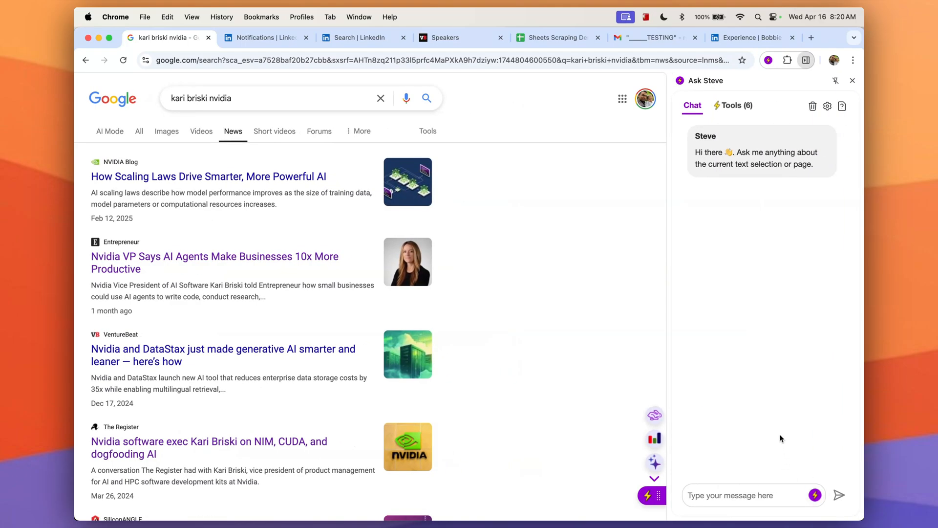
left_click(647, 495)
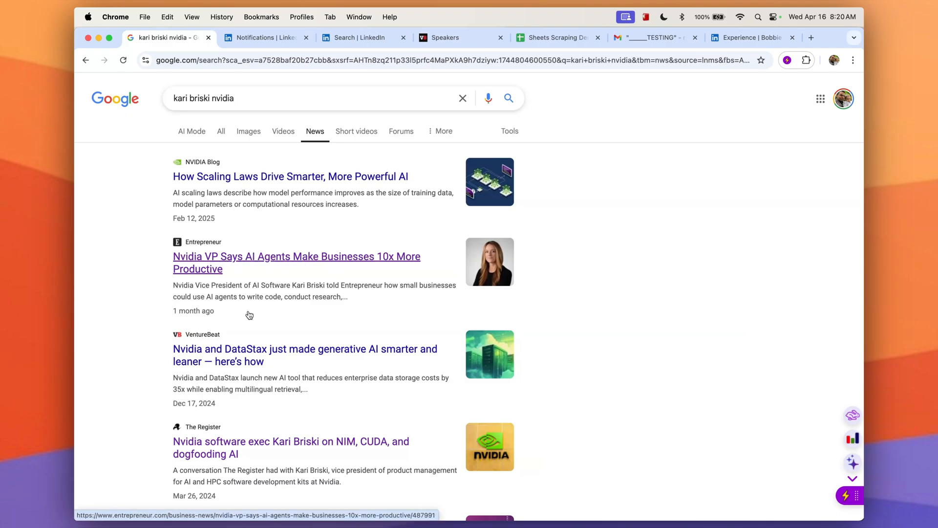
left_click(273, 259)
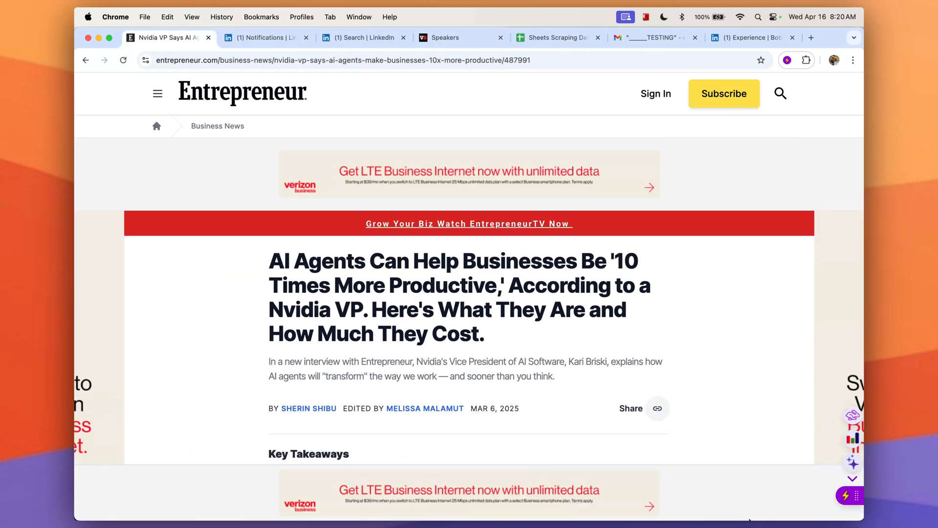
left_click(853, 415)
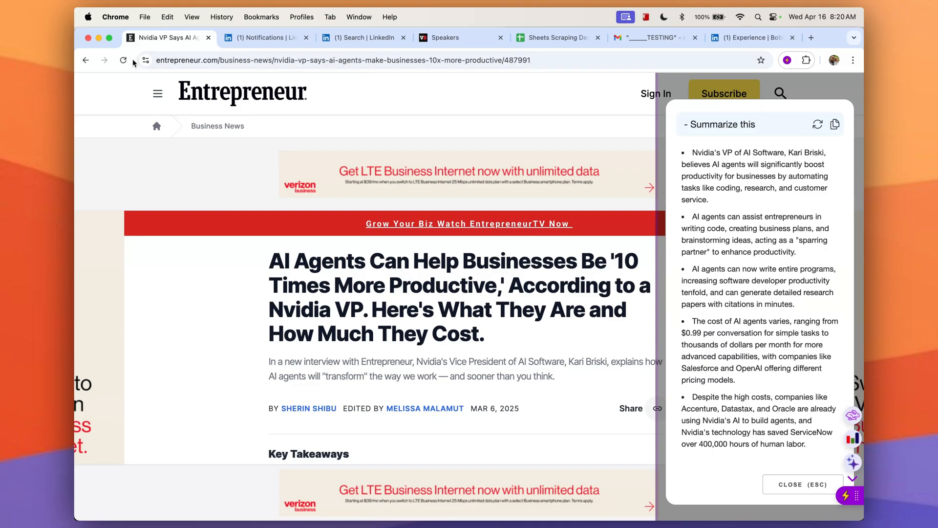
Return to the news results, open The Register interview on NIM and CUDA, summarize it and close the summary.
left_click(83, 60)
scroll(266, 371, "down", 3)
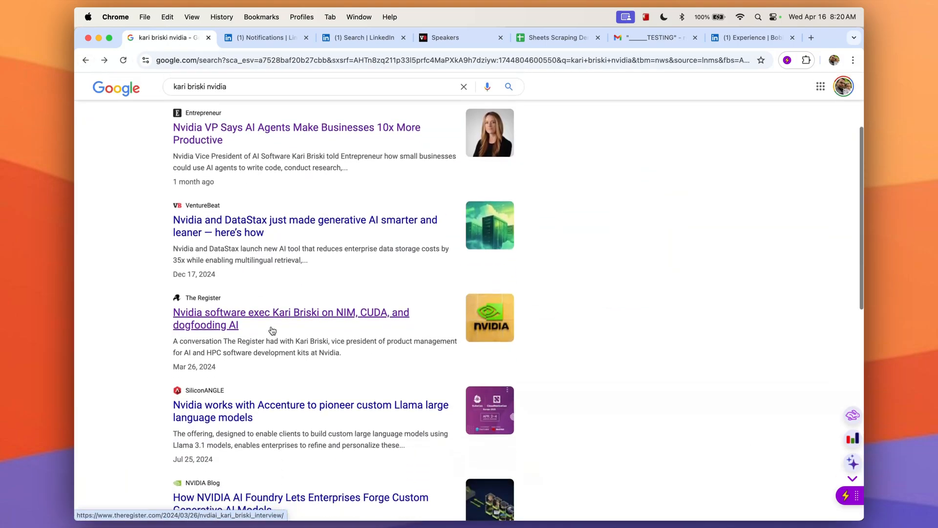
left_click(270, 329)
left_click(849, 416)
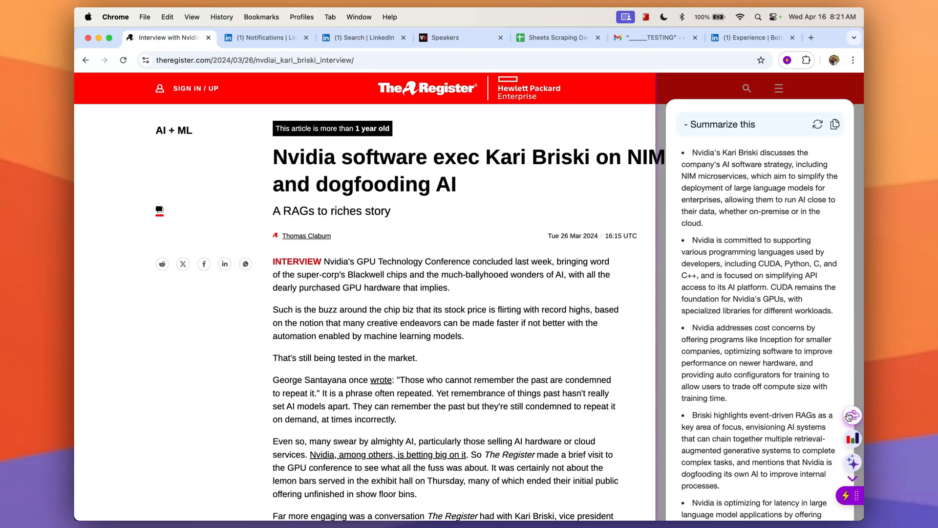
scroll(777, 420, "down", 3)
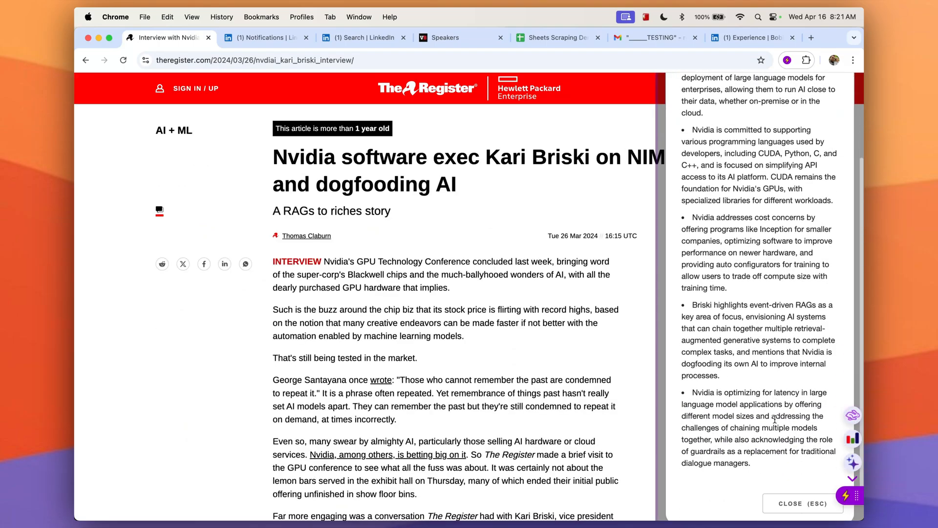
left_click(788, 502)
Open the Summarize this tool's prompt in Ask Steve and examine the [[Text to summarize]] variable against selected article text.
left_click(844, 495)
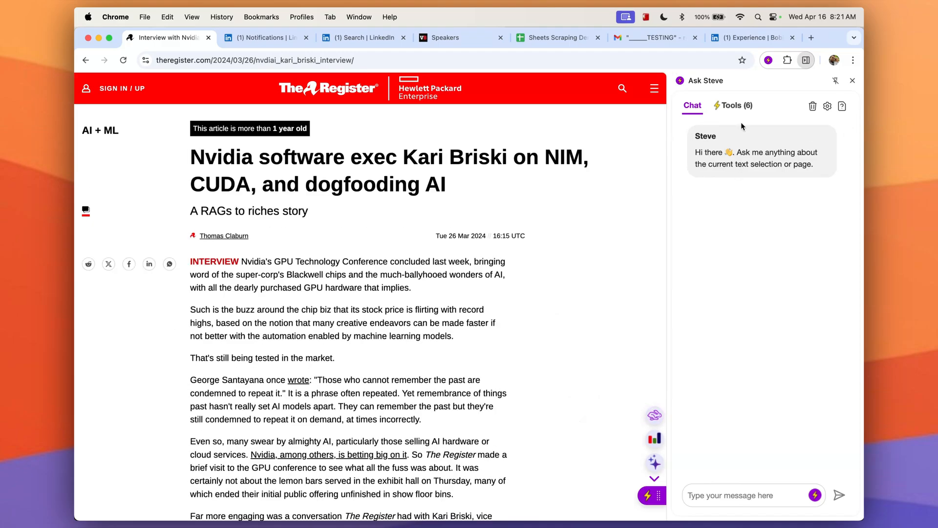
left_click(740, 110)
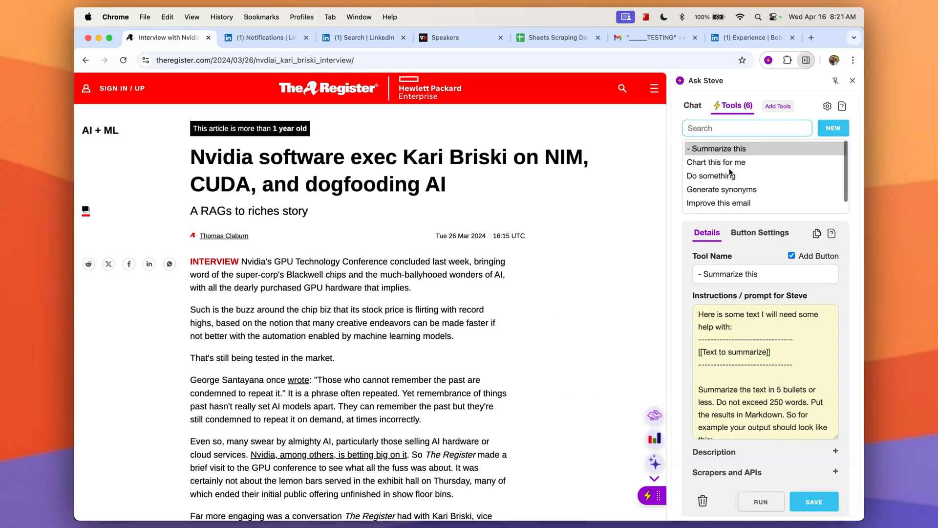
left_click(748, 330)
left_click_drag(771, 352, 687, 348)
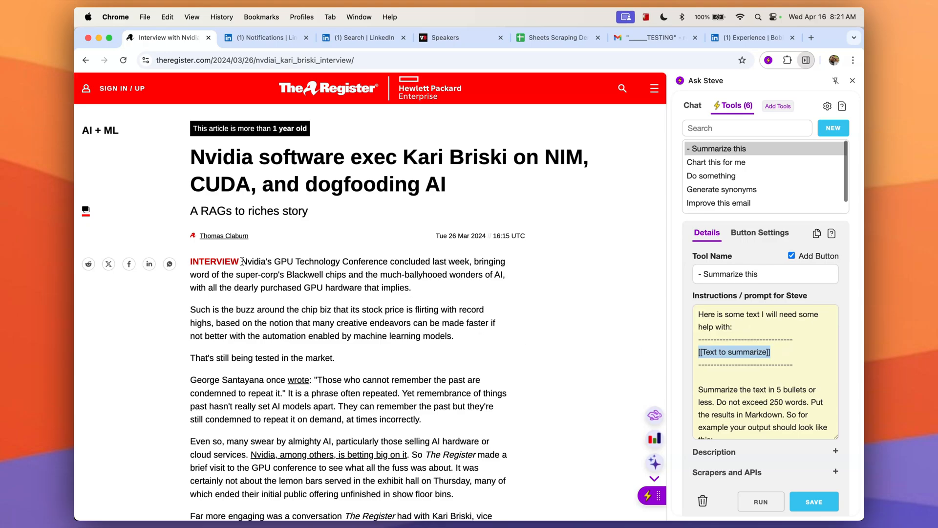
left_click_drag(242, 262, 440, 298)
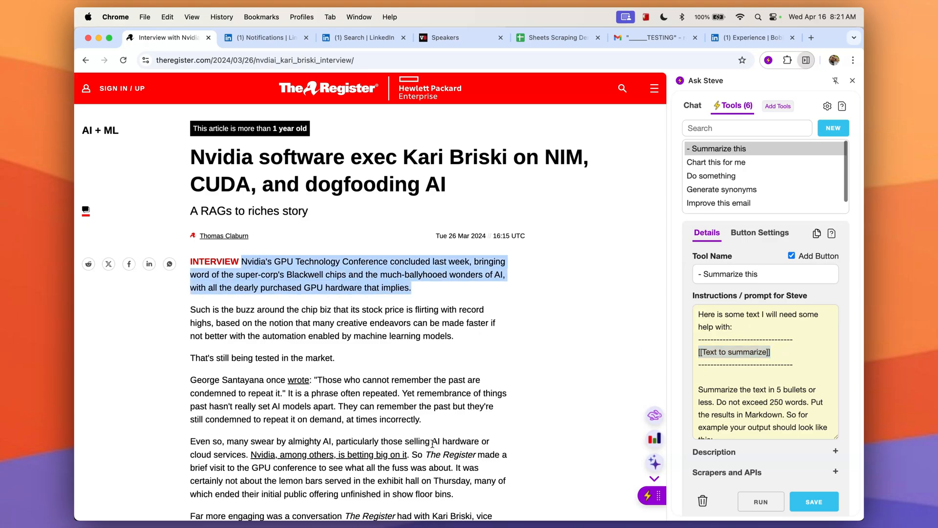
left_click(462, 294)
left_click(779, 383)
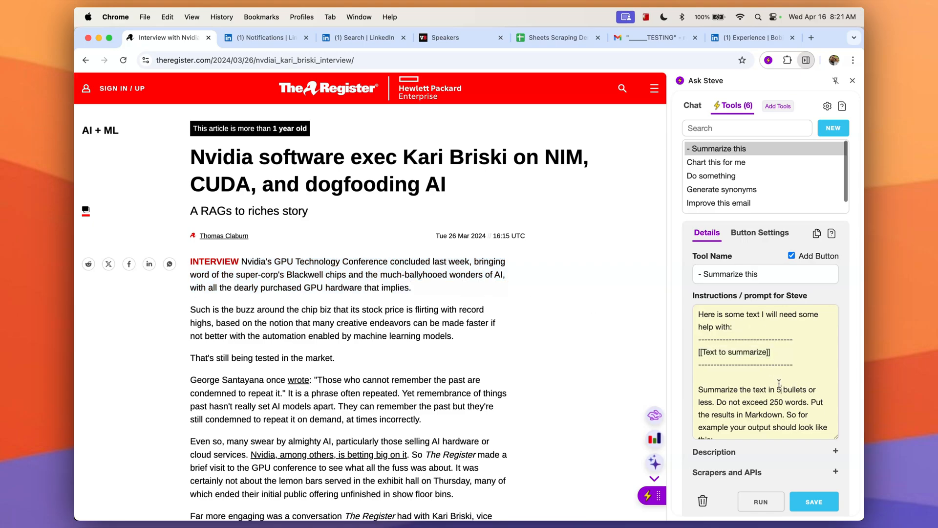
Add "Always give me results in Spanish." after the word-limit sentence in the Summarize this prompt and run the tool.
scroll(779, 384, "down", 2)
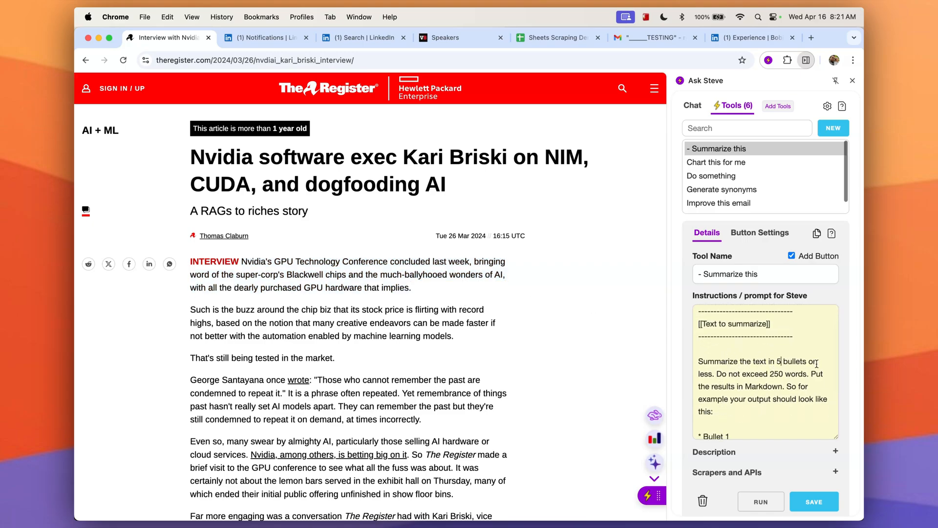
scroll(760, 414, "down", 3)
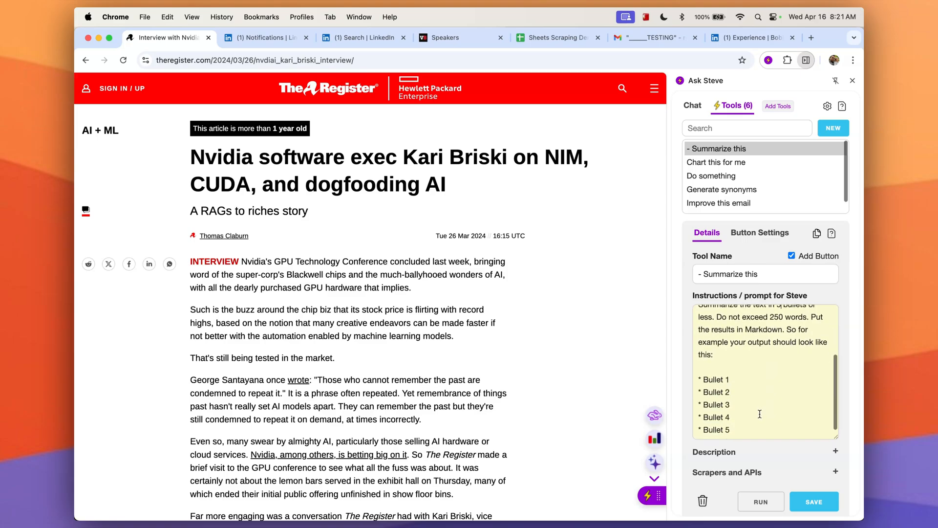
scroll(830, 330, "up", 2)
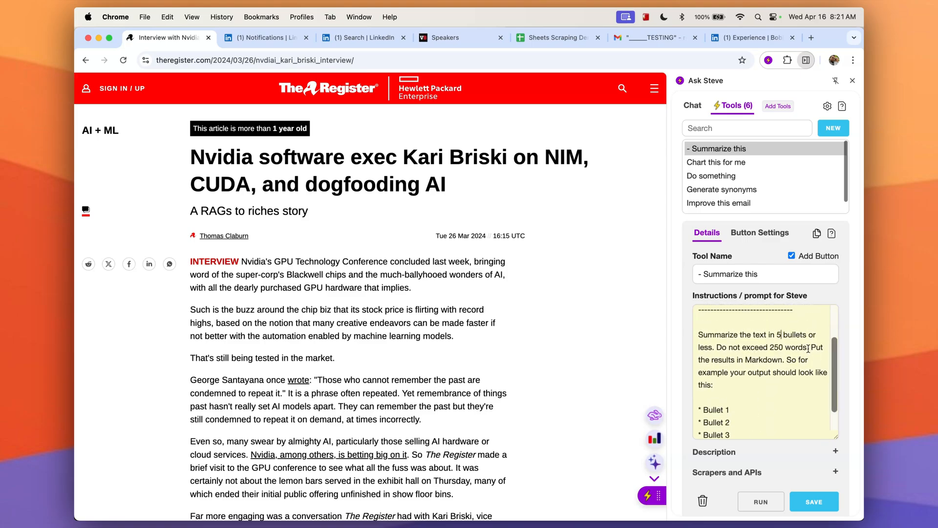
type("Always give me")
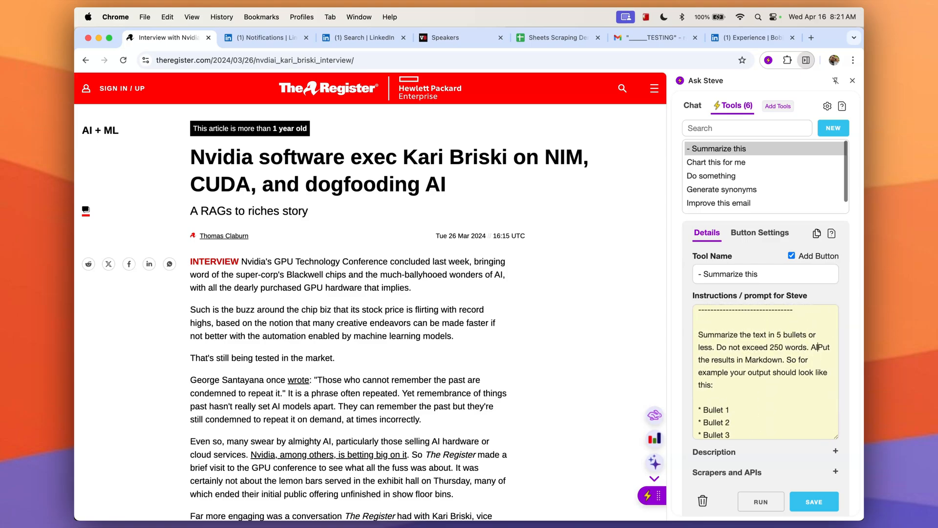
type(" results in Span")
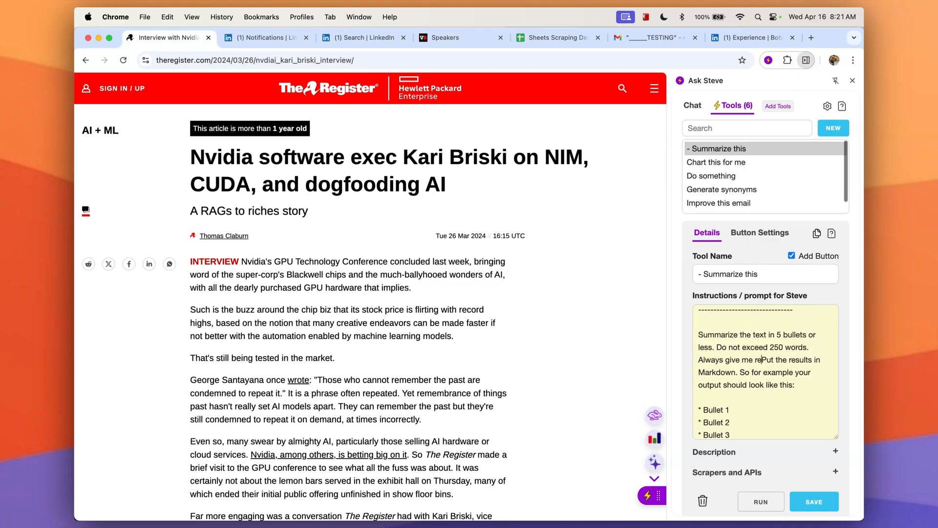
type("ish.")
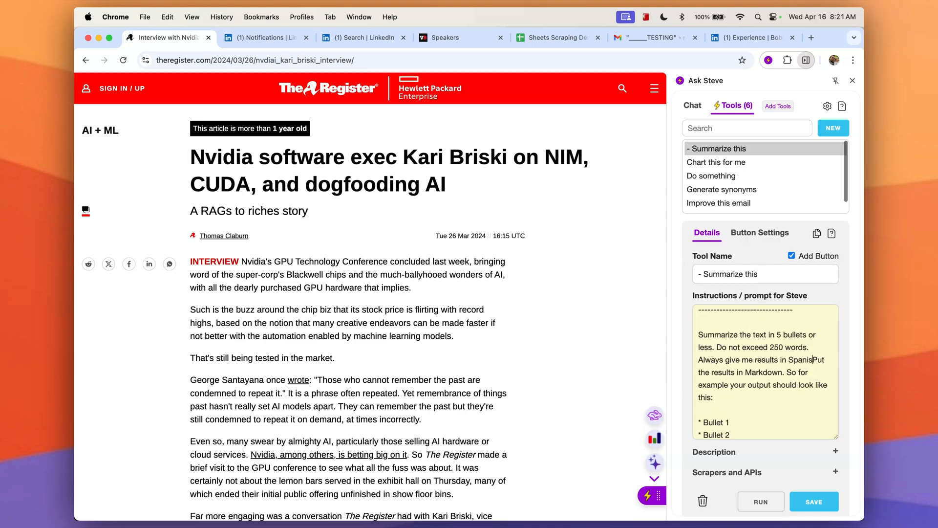
left_click(761, 501)
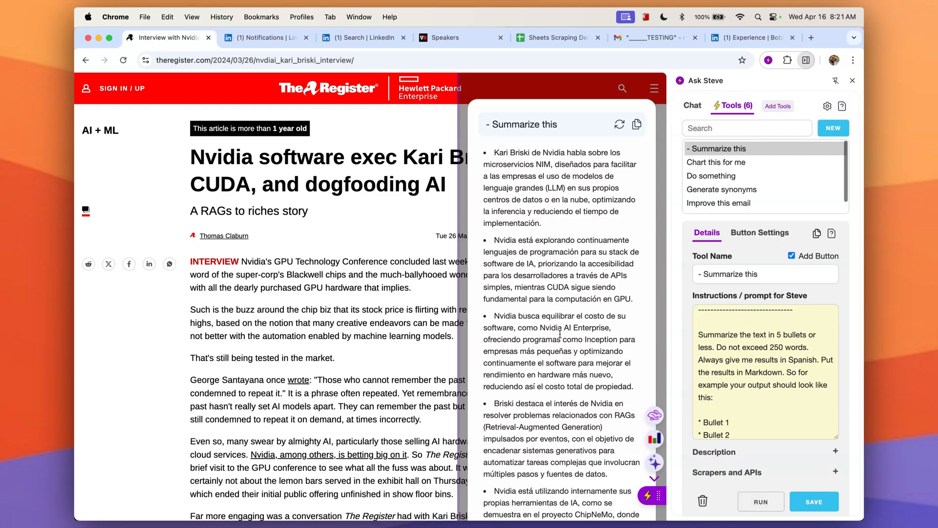
left_click(548, 89)
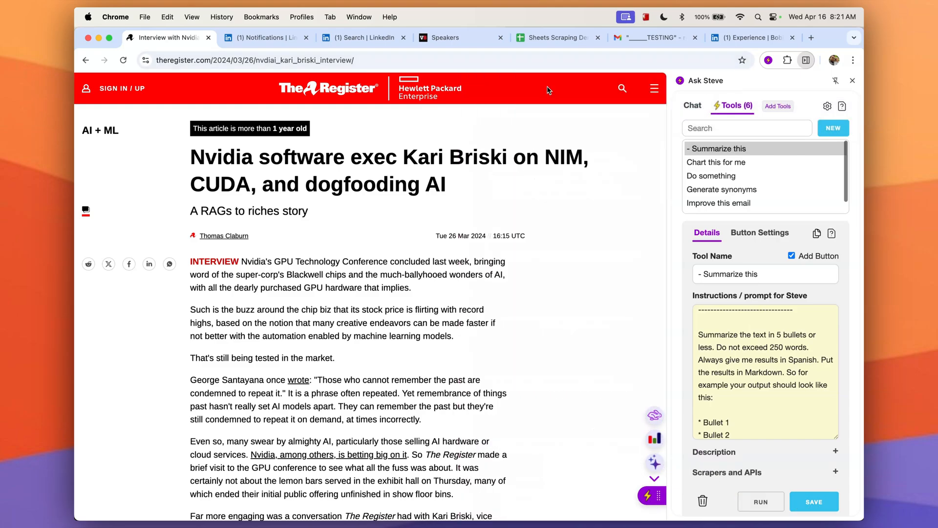
left_click(835, 131)
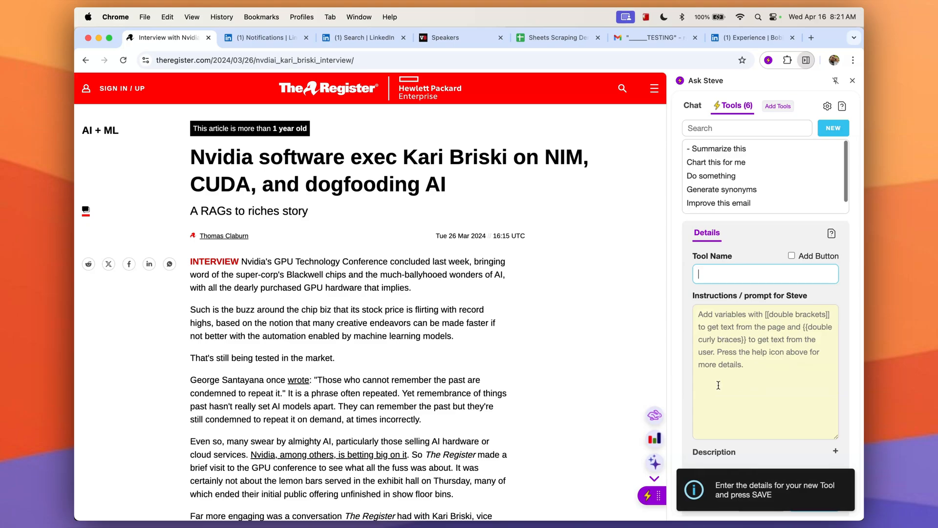
scroll(746, 407, "down", 1)
left_click(730, 146)
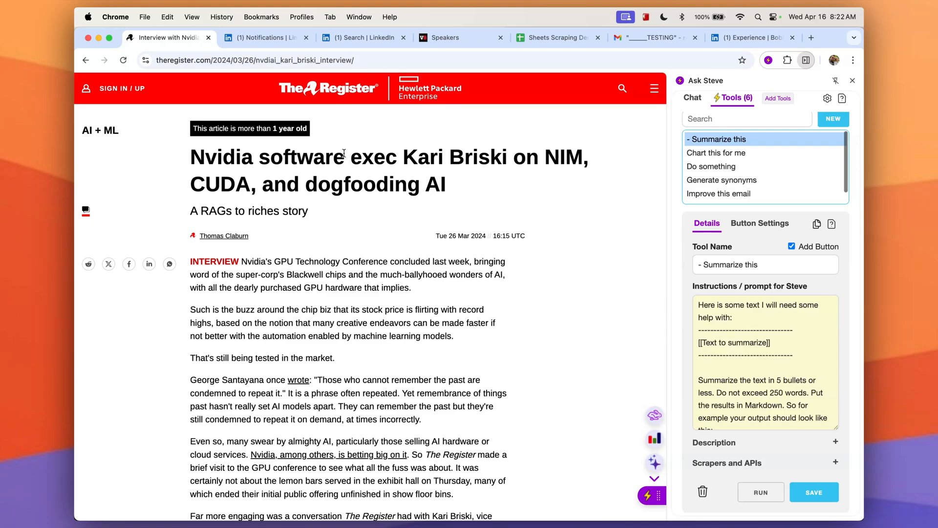
Browse the LinkedIn notifications, a LinkedIn profile, the people search results and the VB Transform speakers page.
left_click(270, 43)
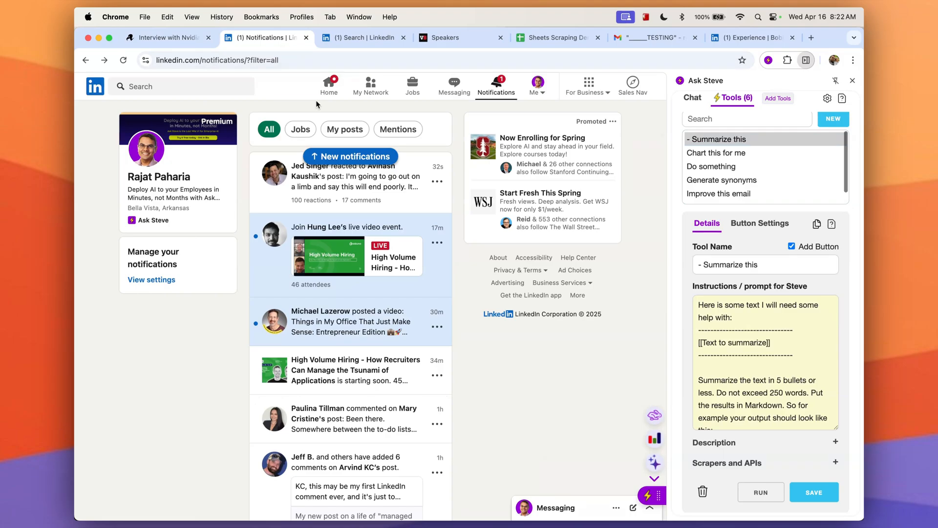
left_click(152, 161)
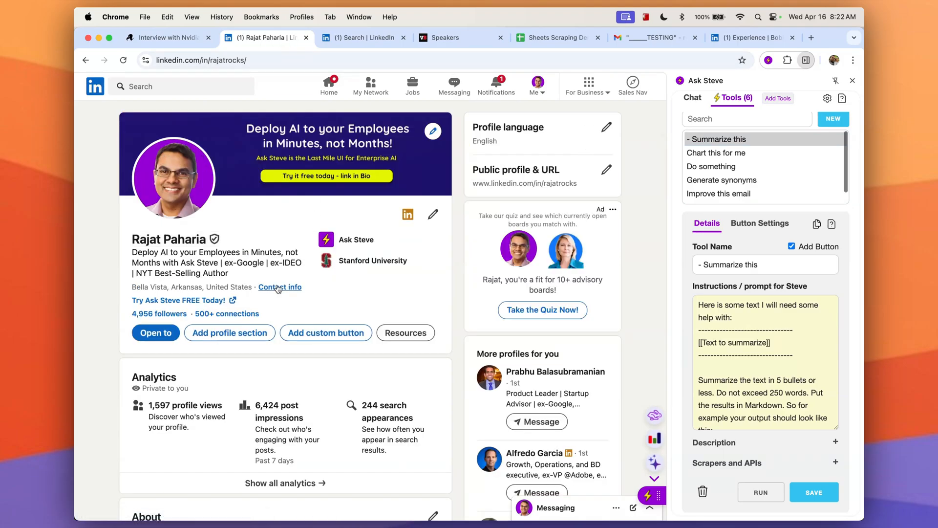
left_click(364, 45)
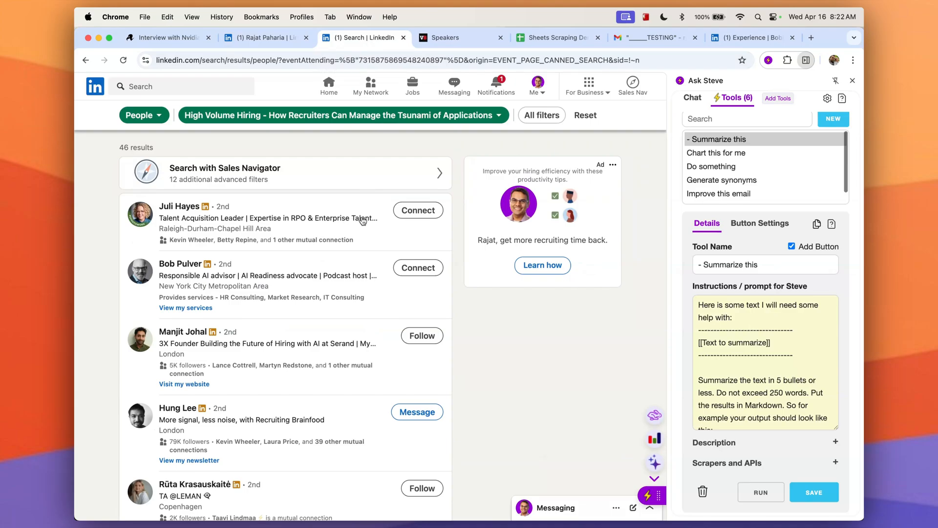
left_click(461, 40)
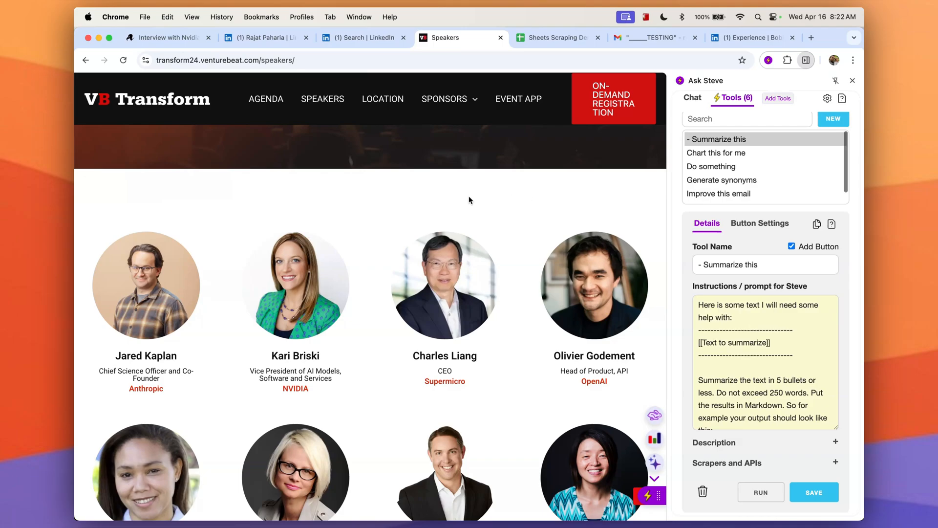
Switch to the Sheets Scraping Demos spreadsheet and review the columns of the LinkedIn Profiles and From Lists sheets.
left_click(557, 37)
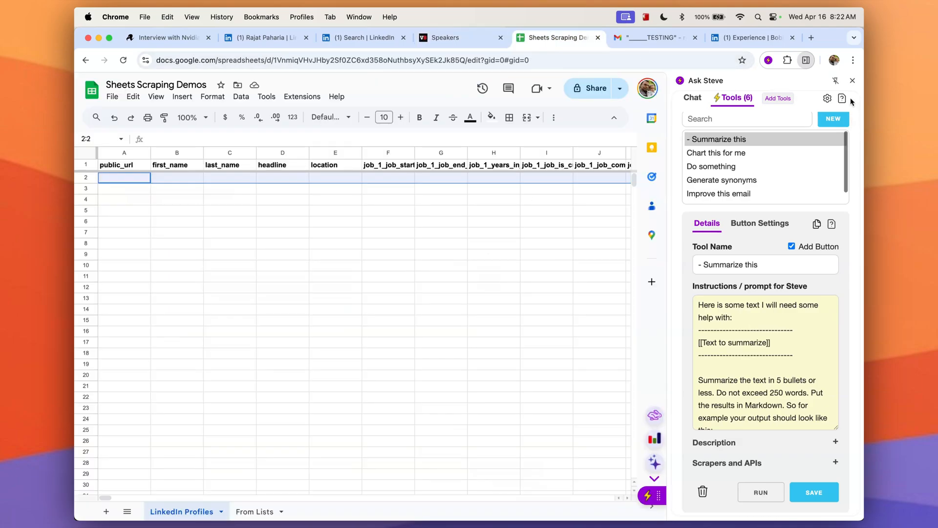
left_click(853, 81)
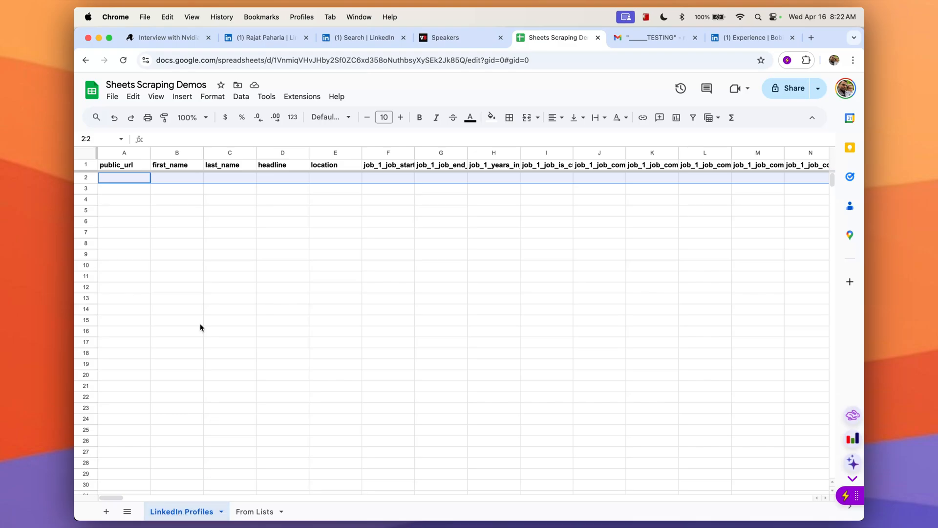
scroll(200, 184, "right", 15)
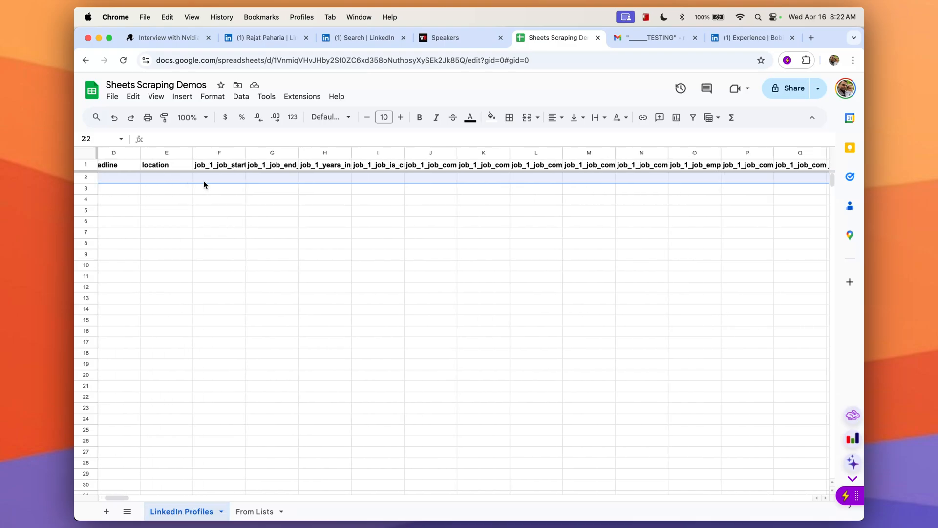
scroll(206, 182, "left", 15)
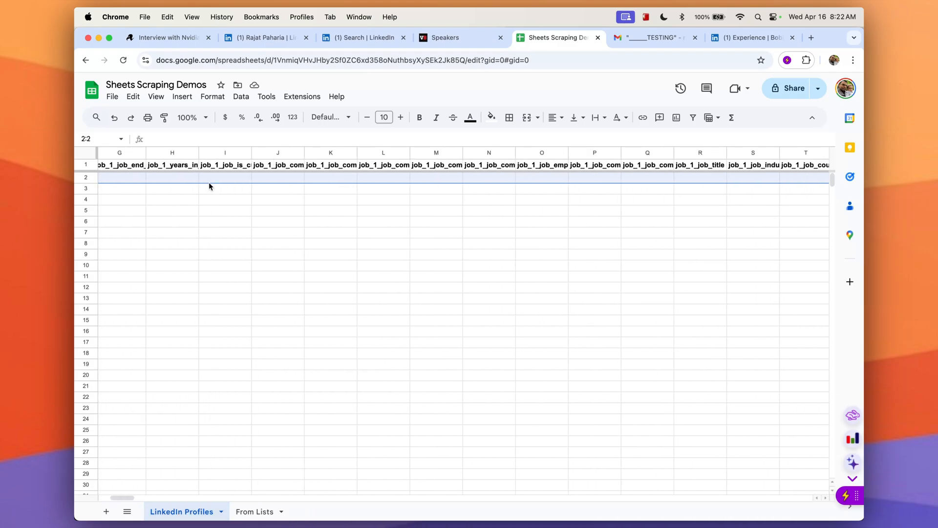
left_click(252, 512)
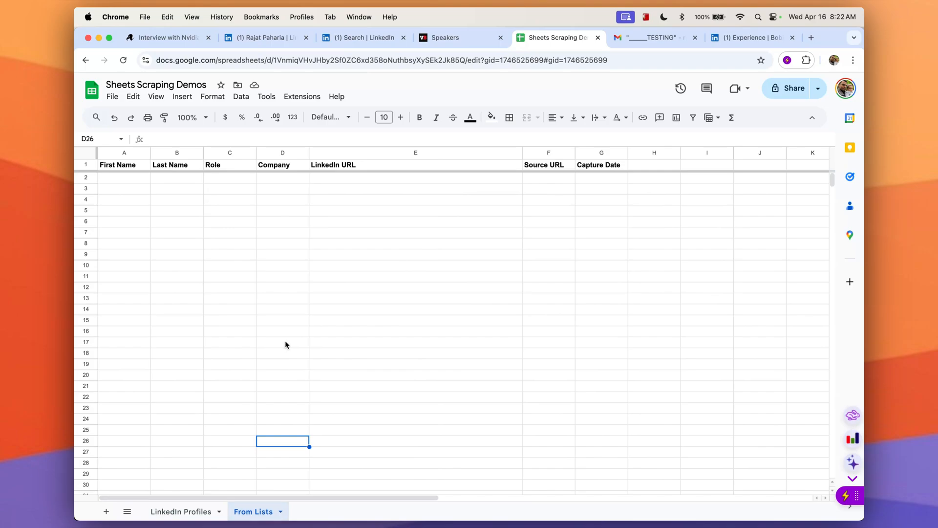
left_click(185, 511)
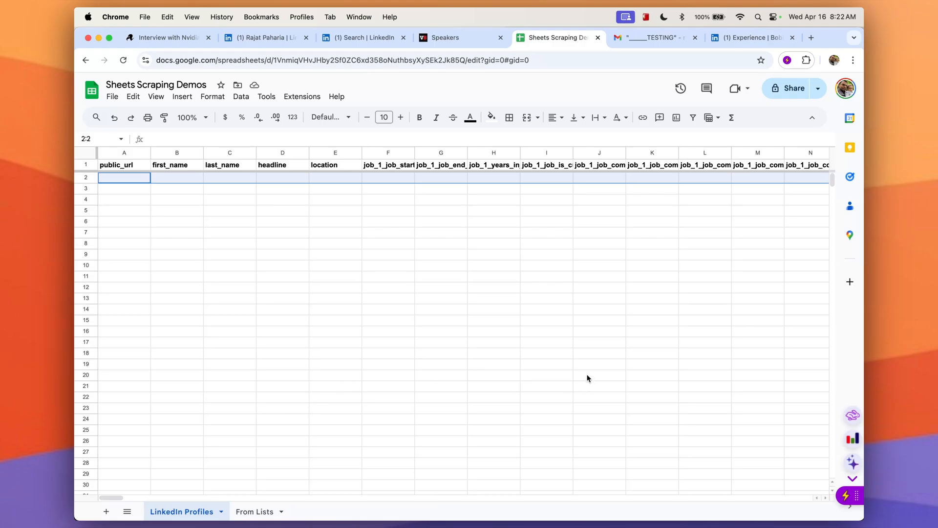
Open Ask Steve's tools and auto-create an AI scraper tool for the LinkedIn Profiles sheet.
left_click(846, 495)
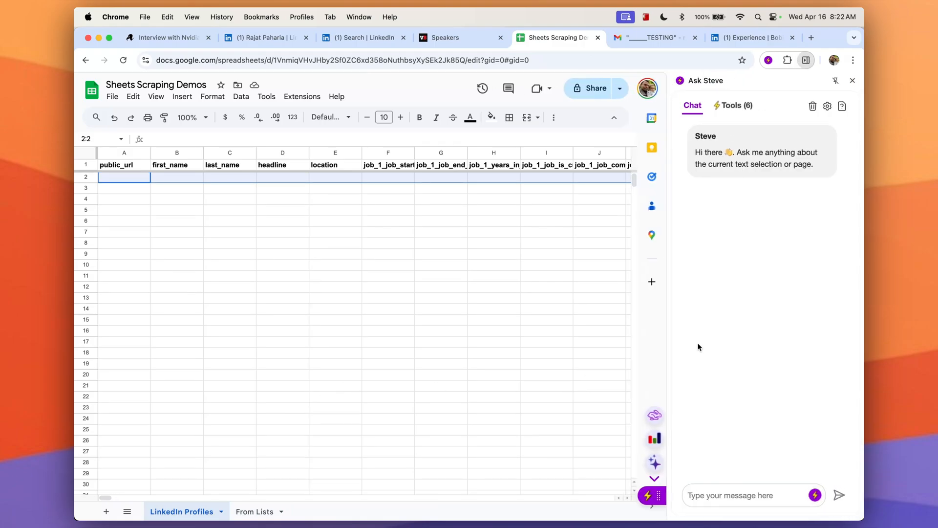
left_click(735, 107)
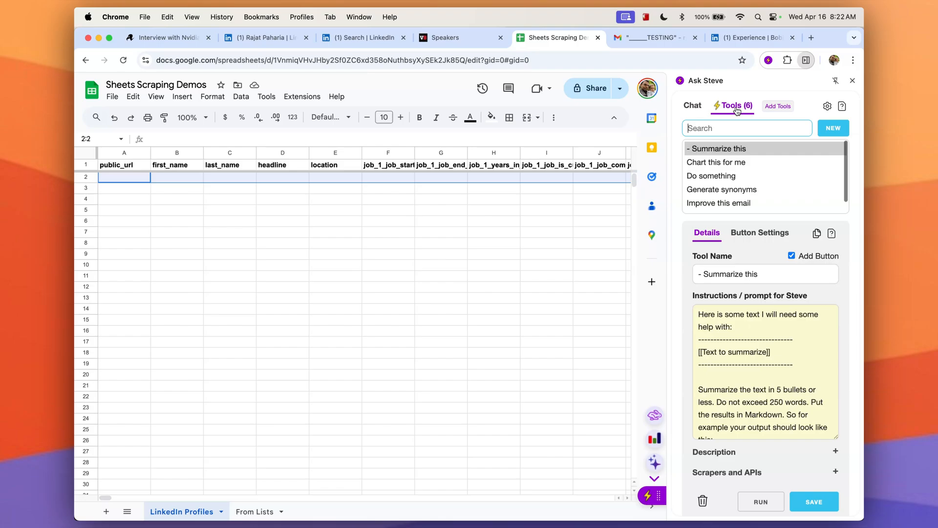
left_click(833, 130)
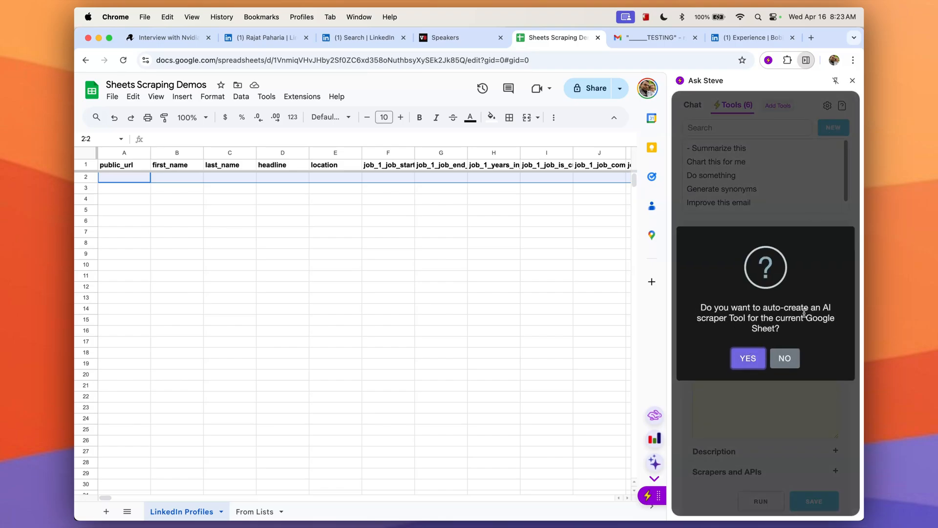
left_click(748, 360)
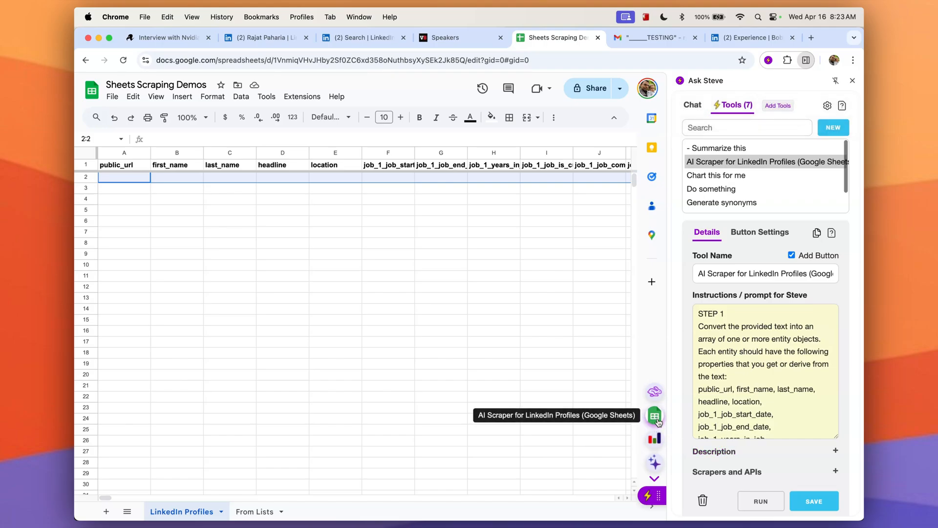
Switch to the From Lists sheet and auto-create an AI scraper tool for it as well.
left_click(255, 512)
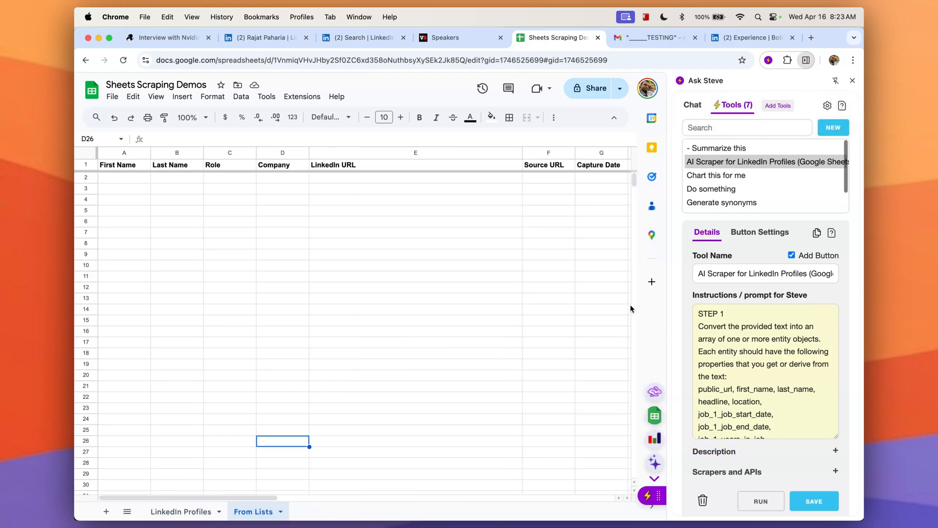
left_click(833, 127)
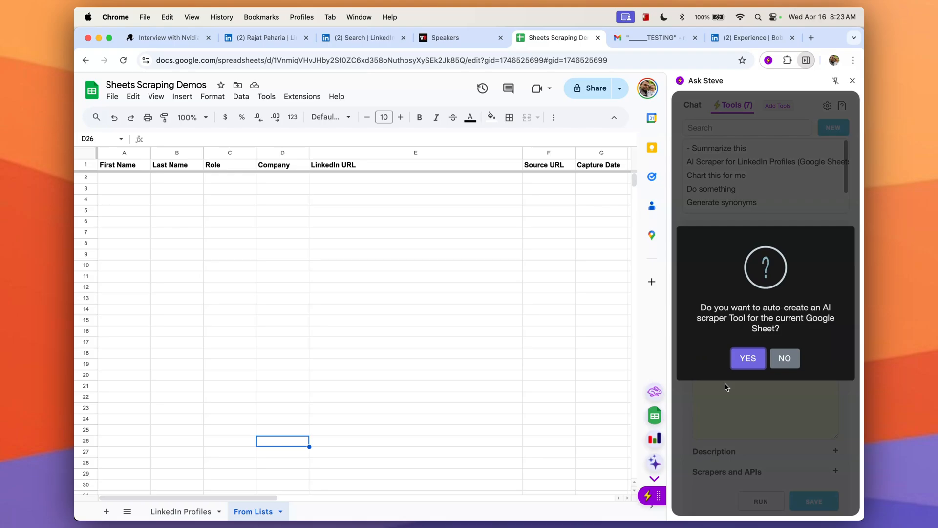
left_click(747, 359)
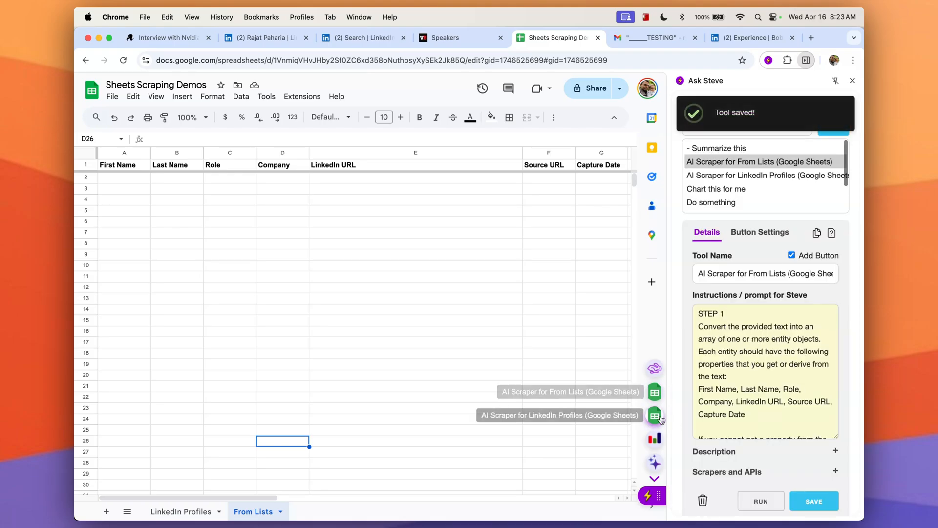
Set the From Lists scraper button's background colour to blue (0, 0, 250) in its button settings.
left_click(759, 233)
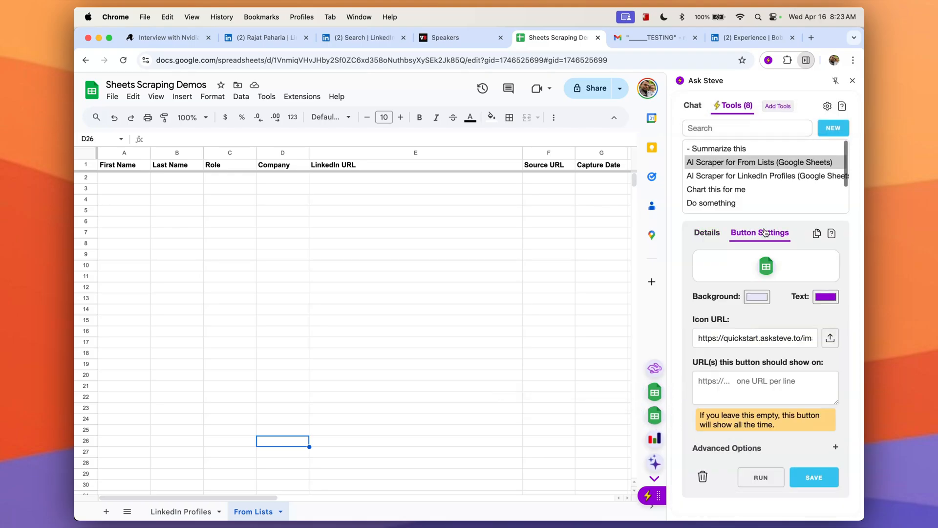
left_click(759, 301)
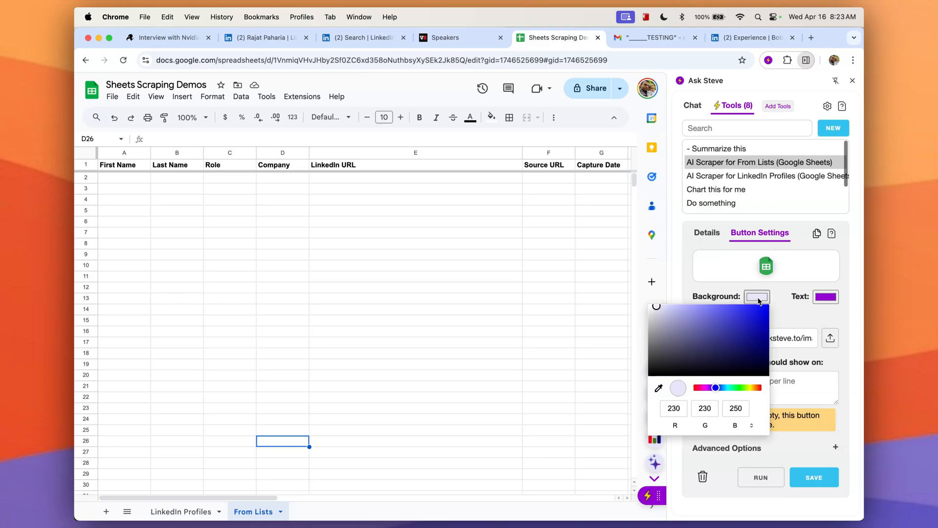
left_click(767, 308)
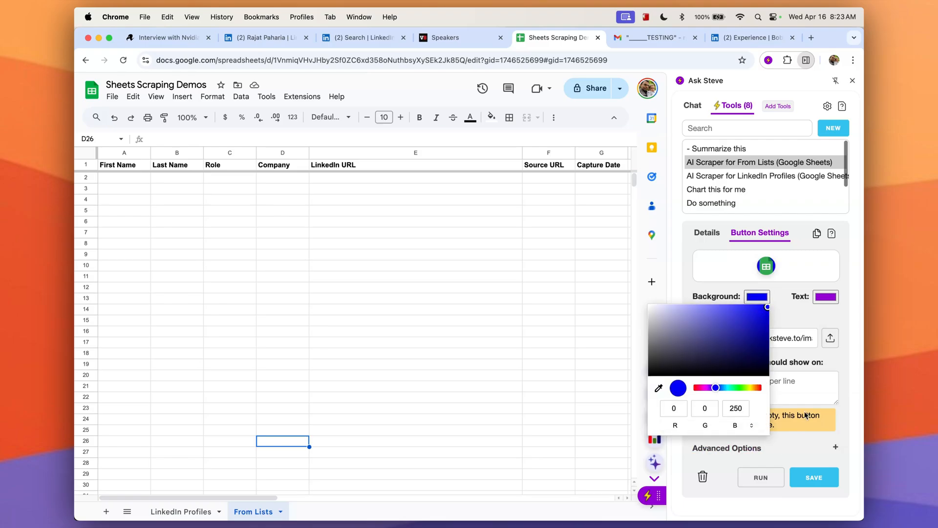
left_click(823, 476)
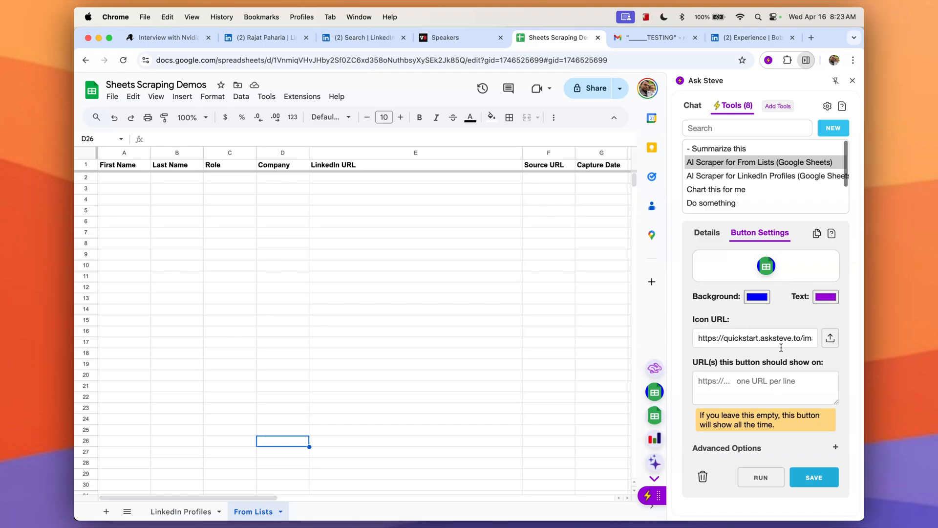
Try clearing the From Lists scraper button's icon URL, then undo the deletion.
left_click(731, 339)
key("super+a")
key("BackSpace")
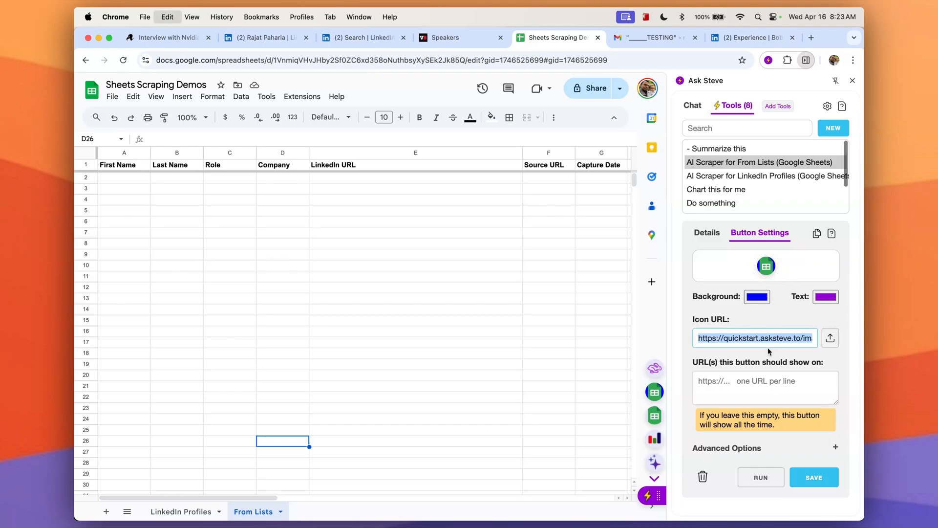
key("super+z")
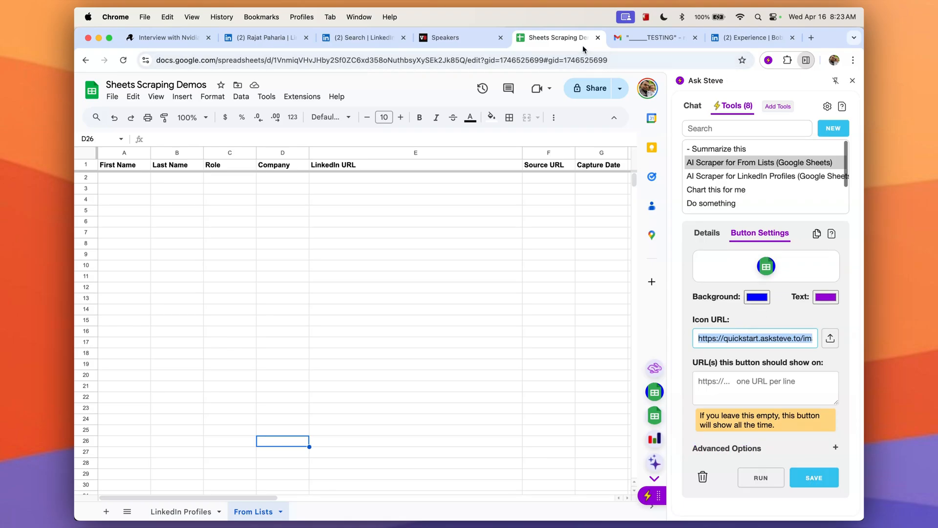
Run the LinkedIn Profiles scraper on the LinkedIn profile page and review the scraped row in the LinkedIn Profiles sheet.
left_click(267, 38)
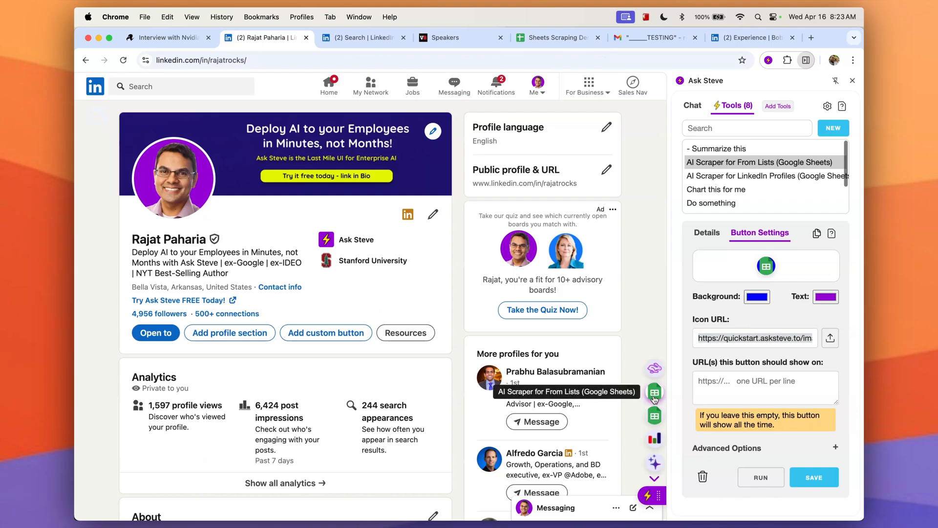
left_click(654, 417)
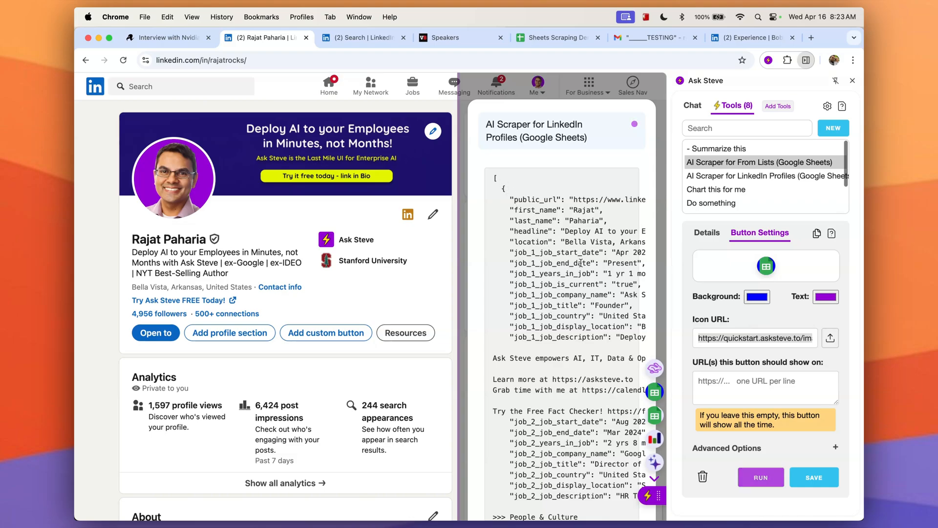
left_click(551, 180)
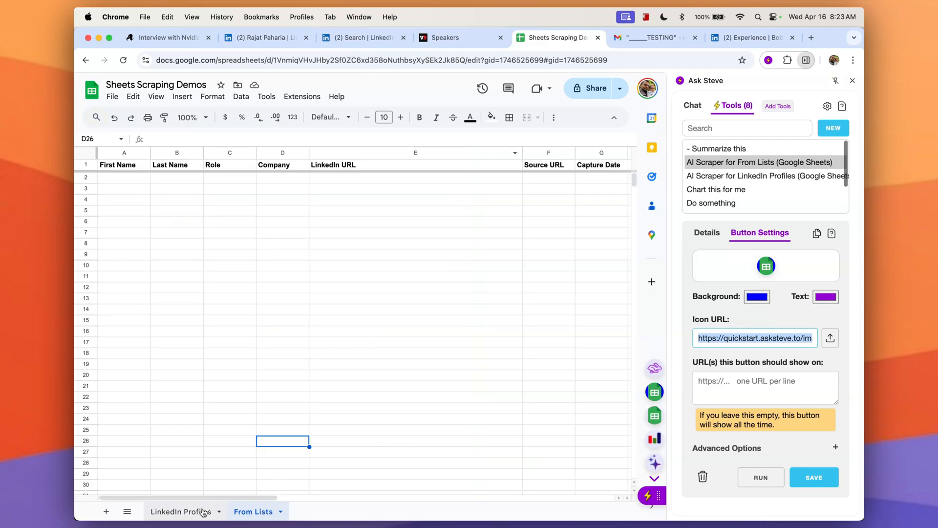
left_click(186, 512)
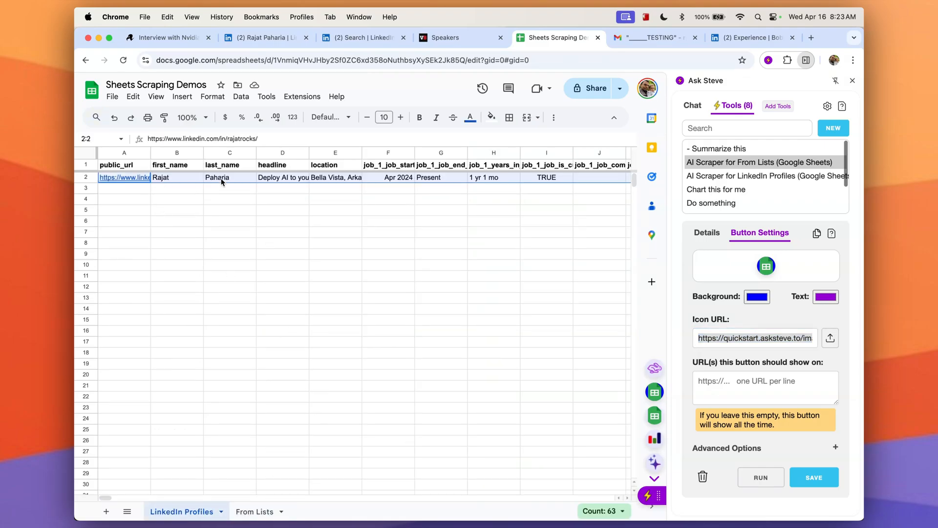
scroll(415, 184, "right", 20)
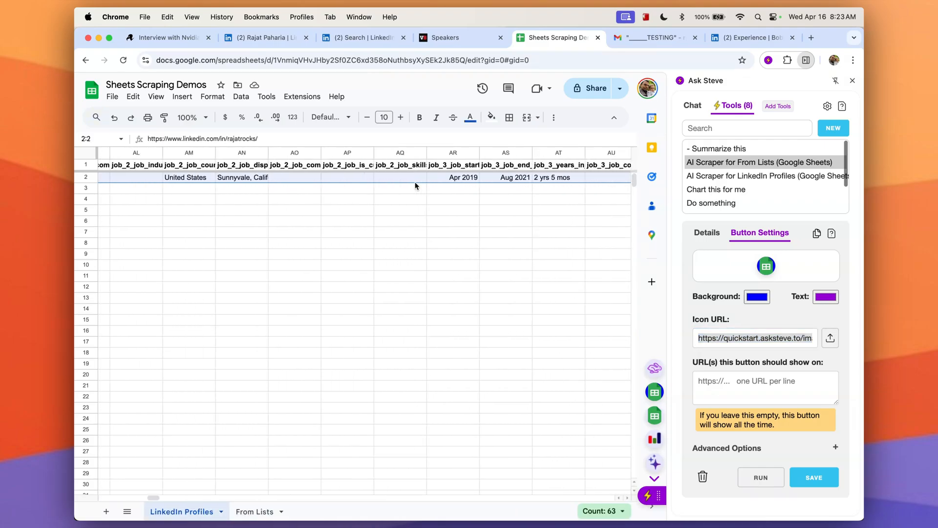
scroll(416, 185, "left", 20)
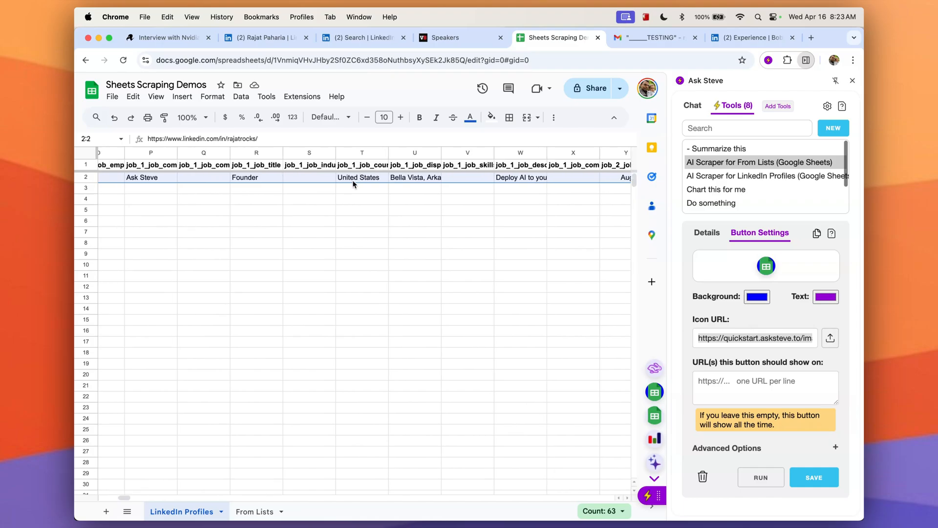
mouse_move(130, 180)
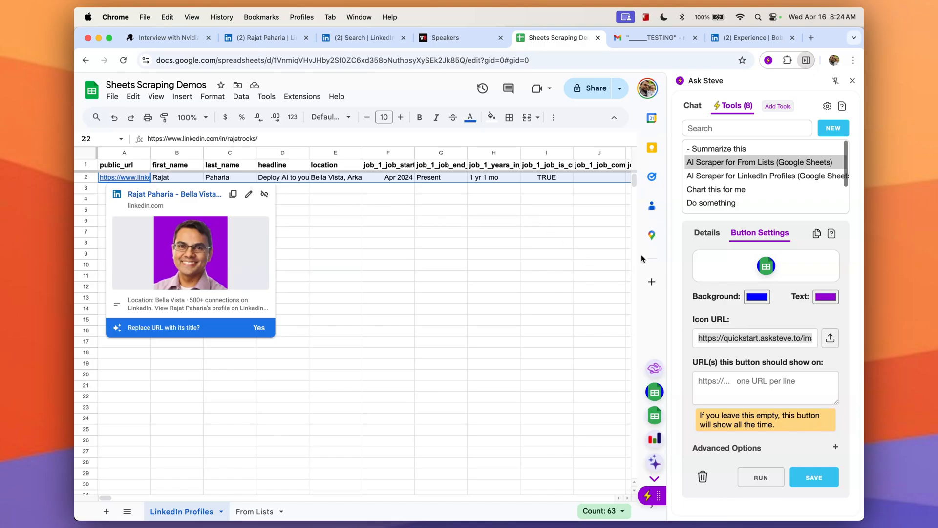
Open the AI Scraper for LinkedIn Profiles tool's details and read through its prompt.
left_click(707, 232)
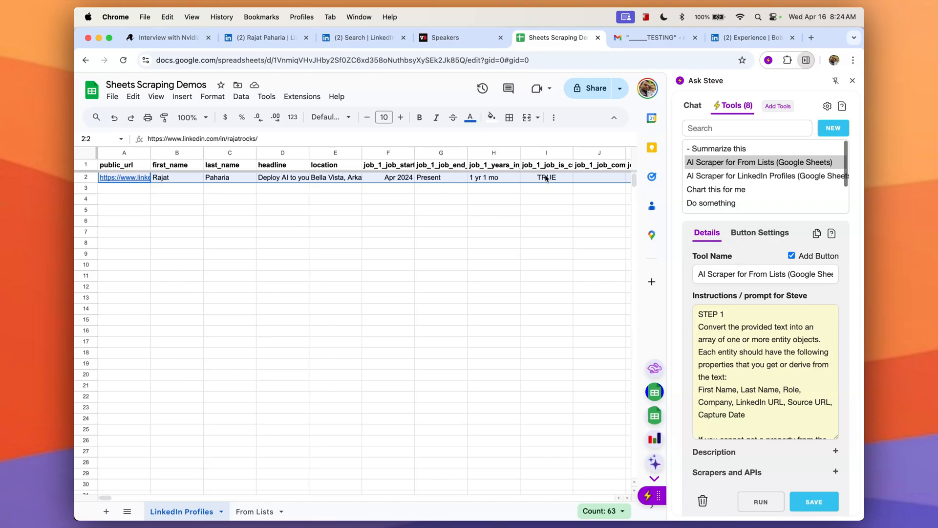
scroll(742, 408, "down", 1)
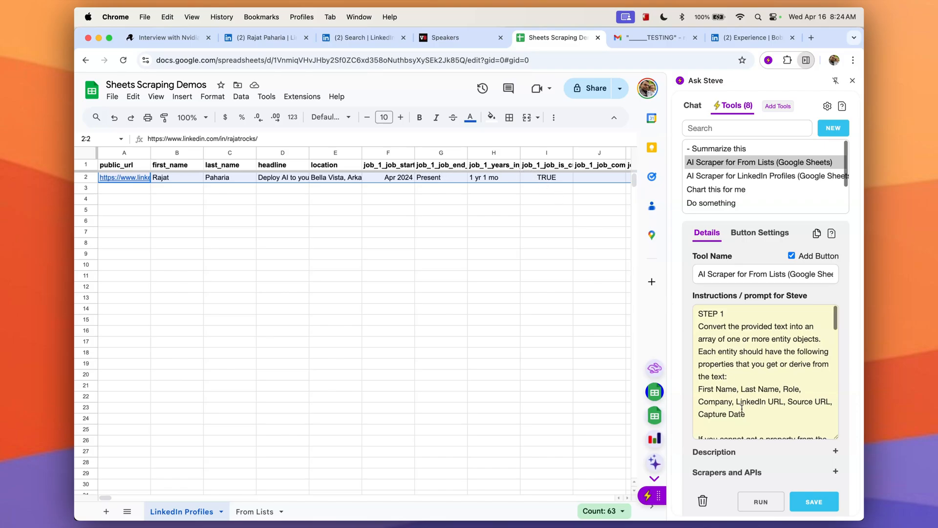
left_click(717, 179)
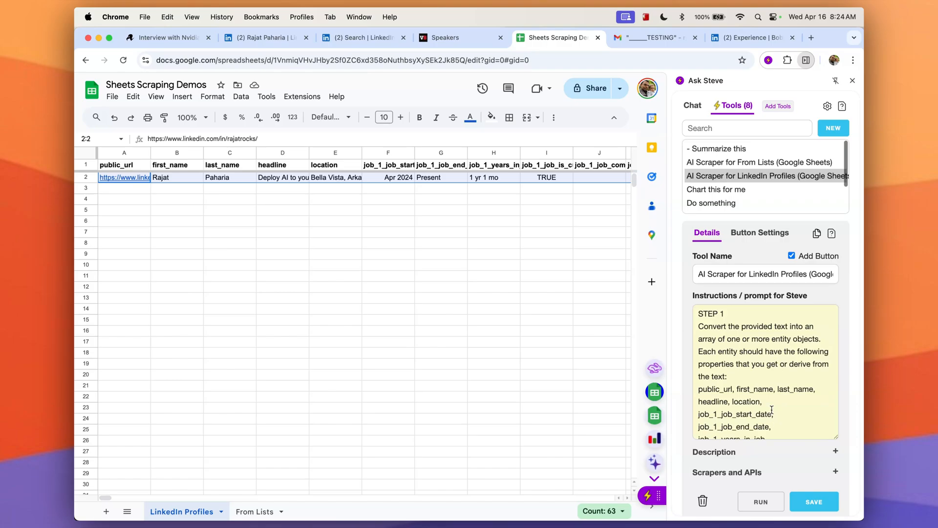
scroll(771, 410, "down", 10)
scroll(771, 409, "up", 3)
scroll(771, 409, "down", 2)
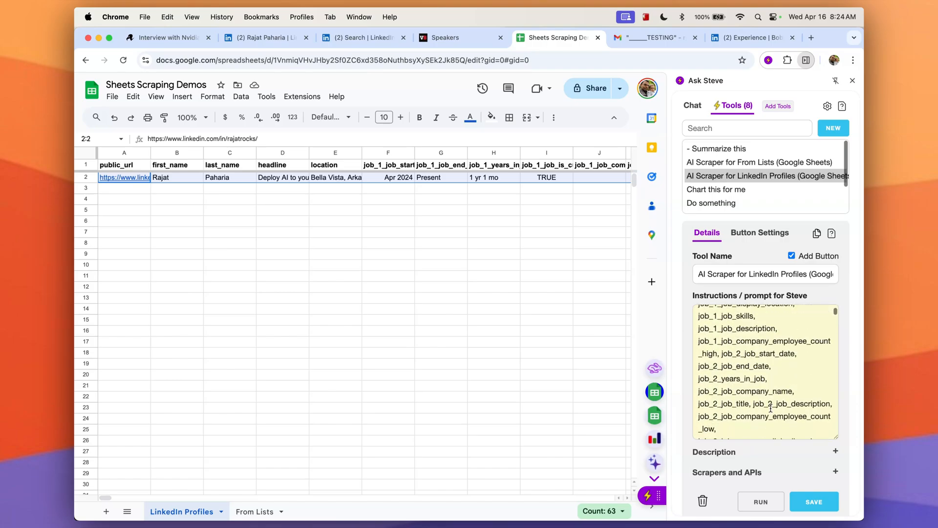
scroll(770, 408, "up", 8)
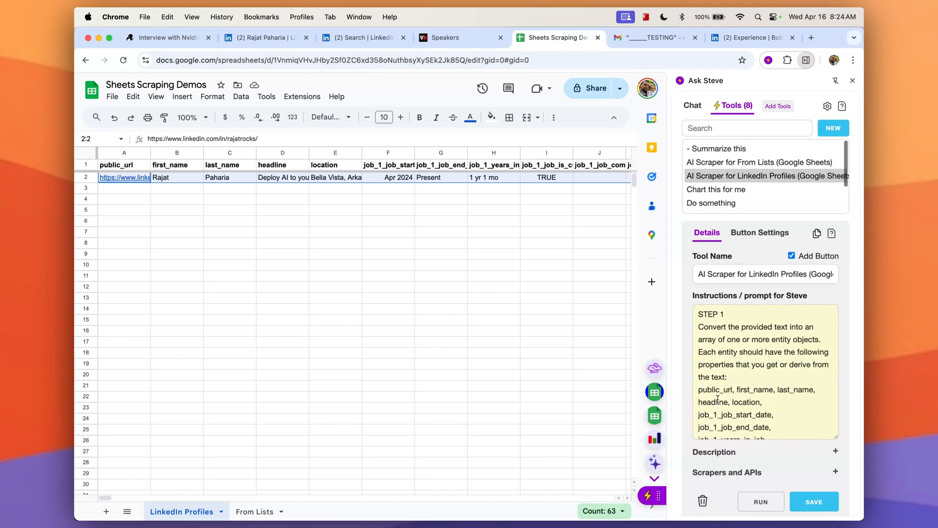
scroll(738, 398, "down", 15)
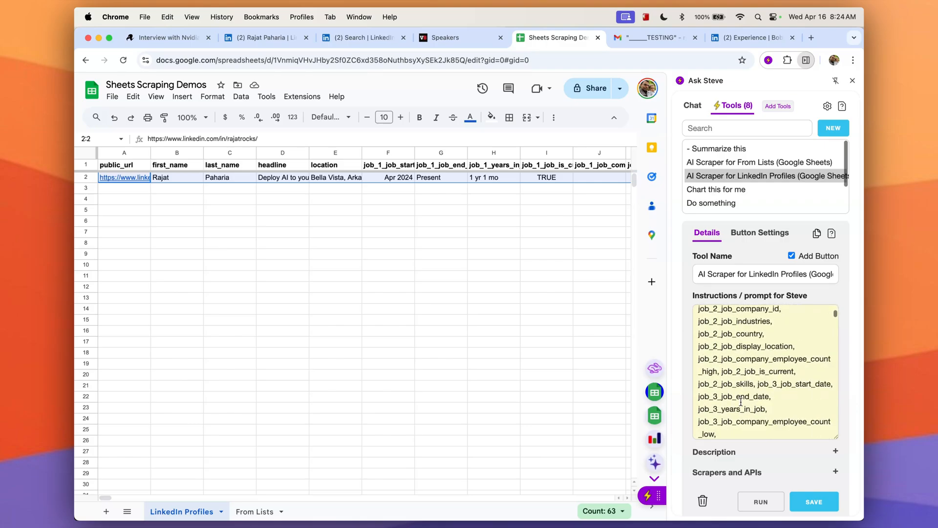
scroll(741, 402, "down", 15)
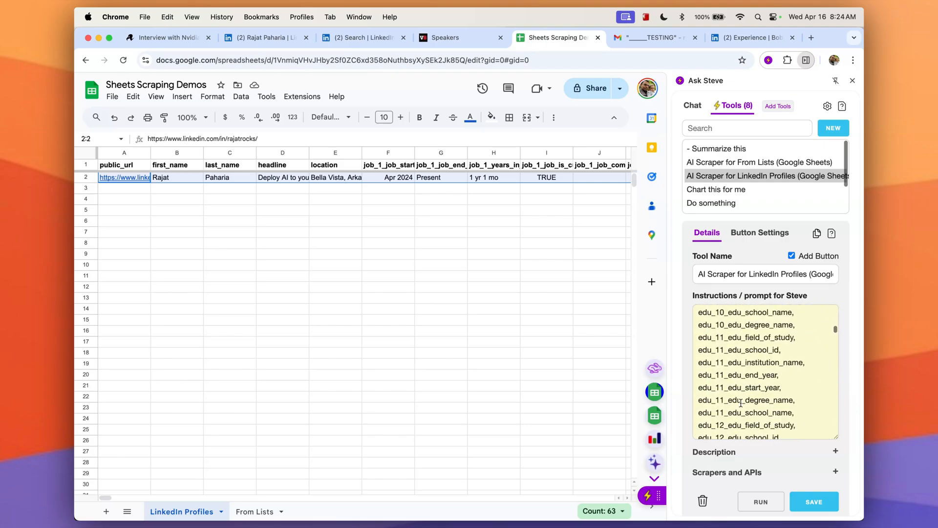
scroll(741, 404, "down", 15)
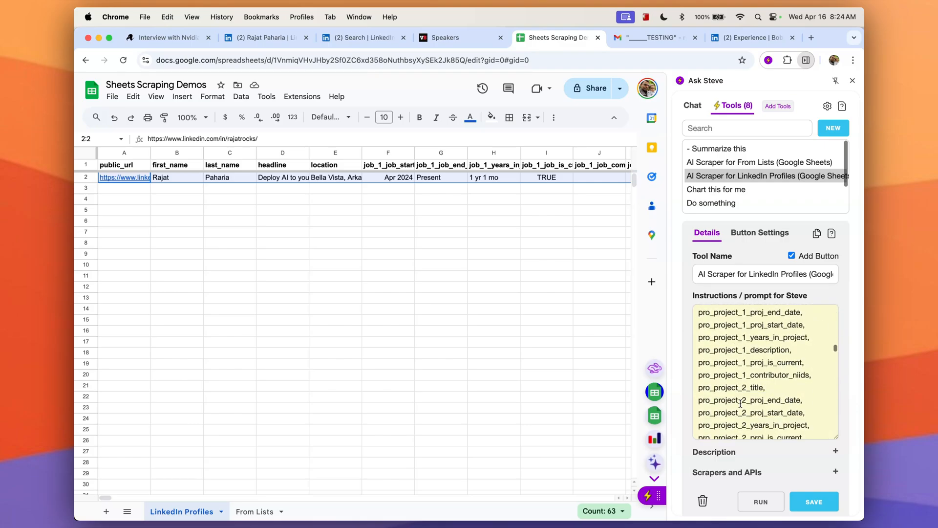
scroll(740, 404, "down", 15)
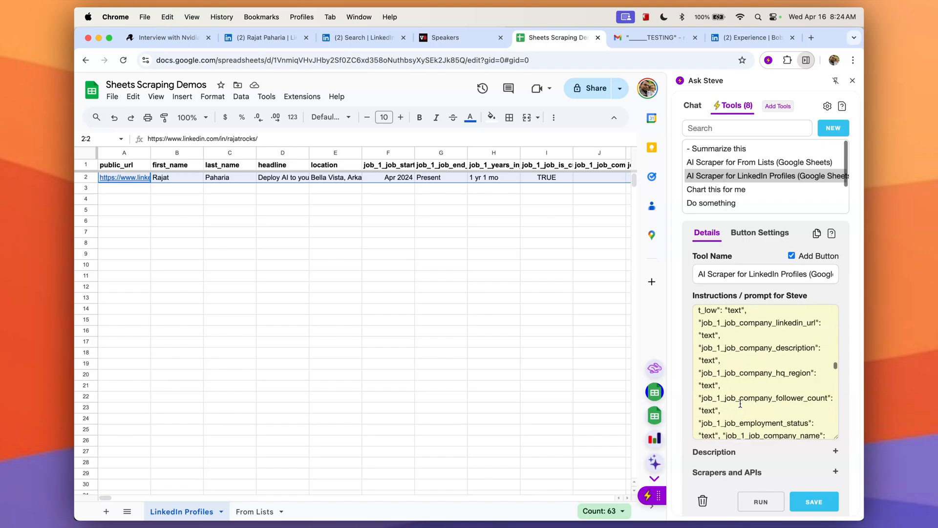
scroll(741, 404, "up", 10)
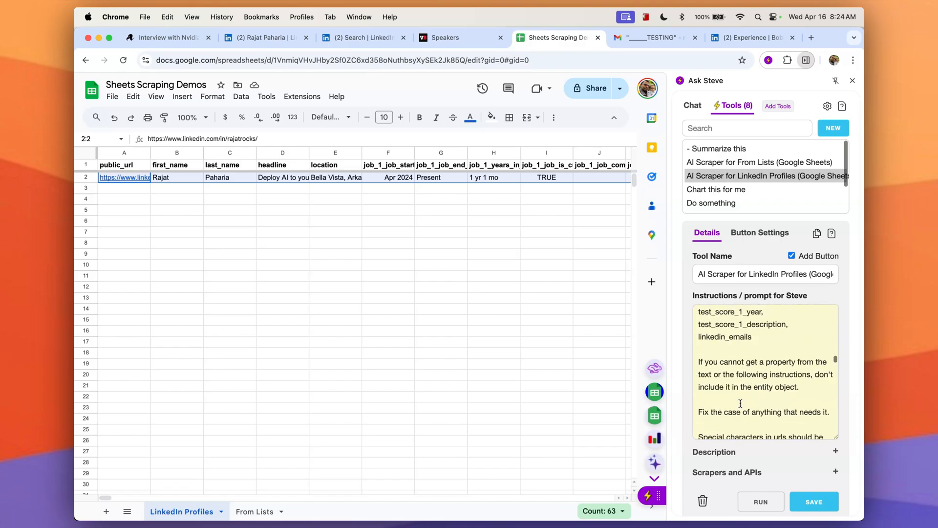
scroll(744, 420, "down", 2)
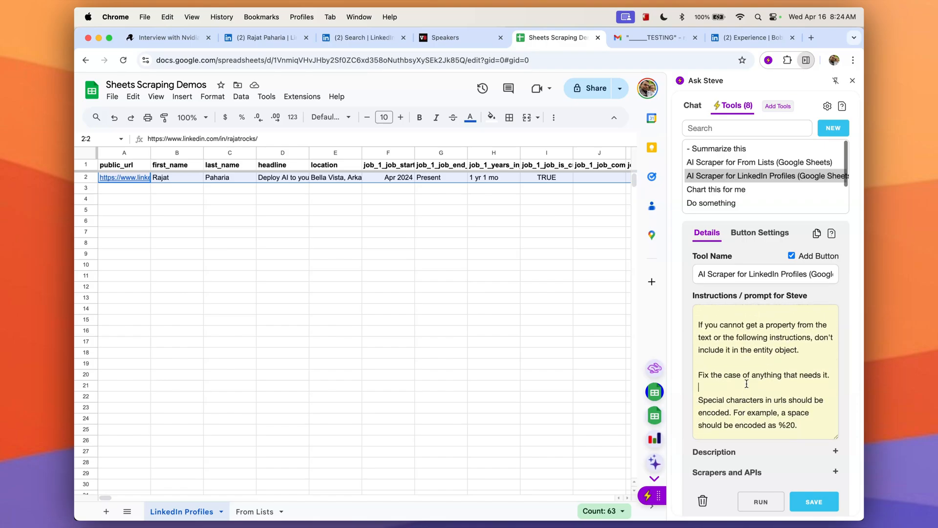
Try adding the line "In column location, always put X." to the scraper prompt, then delete it.
key("Return")
key("Return")
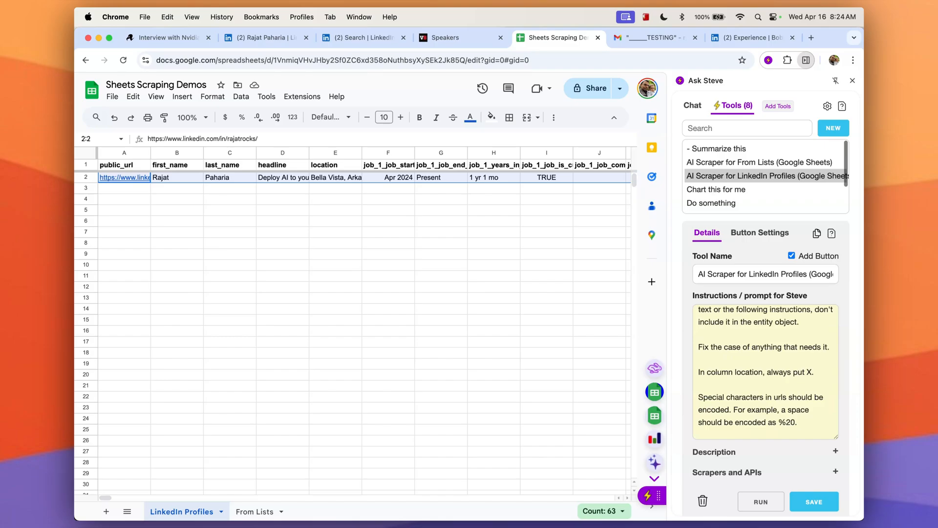
key("shift+Home")
key("BackSpace")
key("BackSpace")
key("BackSpace")
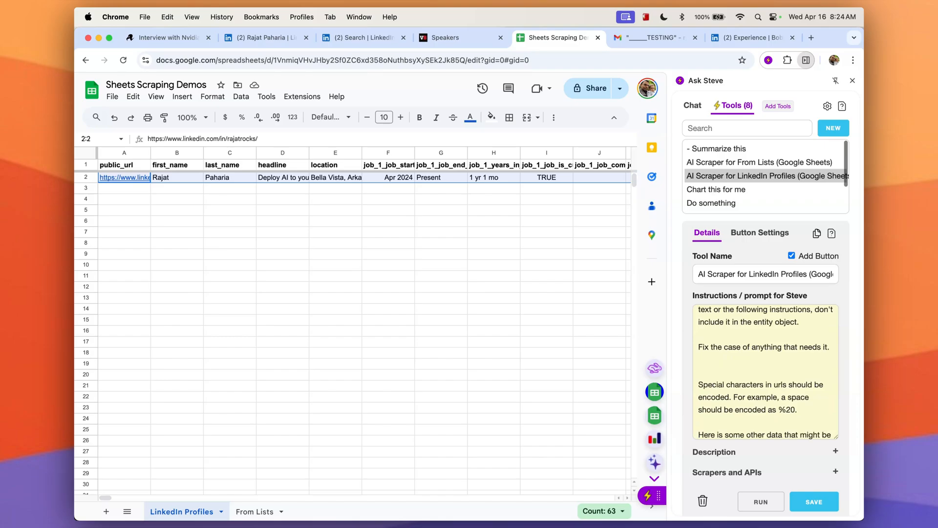
Return to the LinkedIn profile tab and close the scraper result panel.
left_click(271, 37)
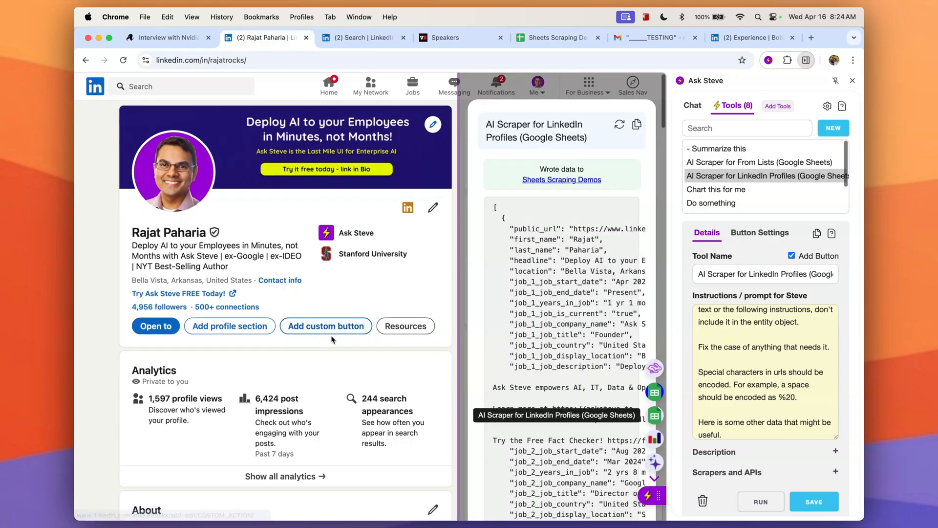
left_click(558, 97)
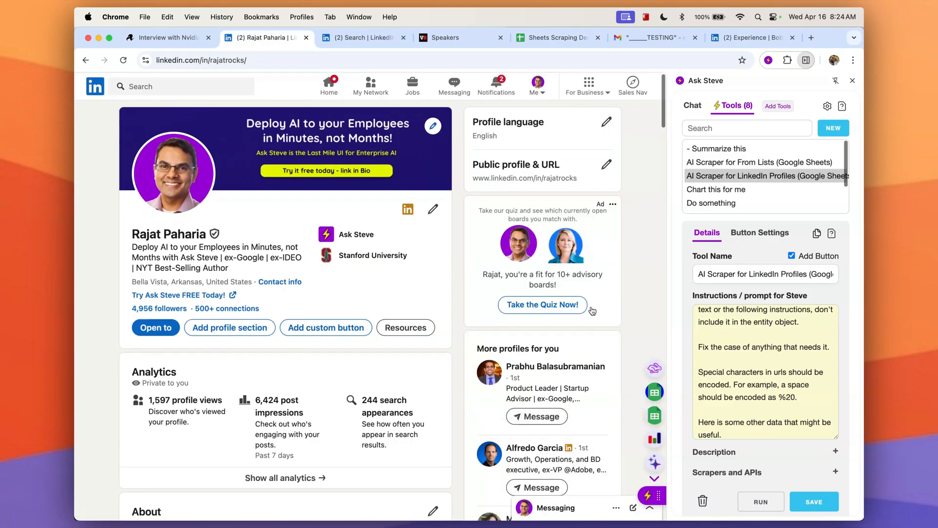
Open a suggested profile from the profile page, run the LinkedIn Profiles scraper on it, and check its new sheet row.
left_click(545, 366)
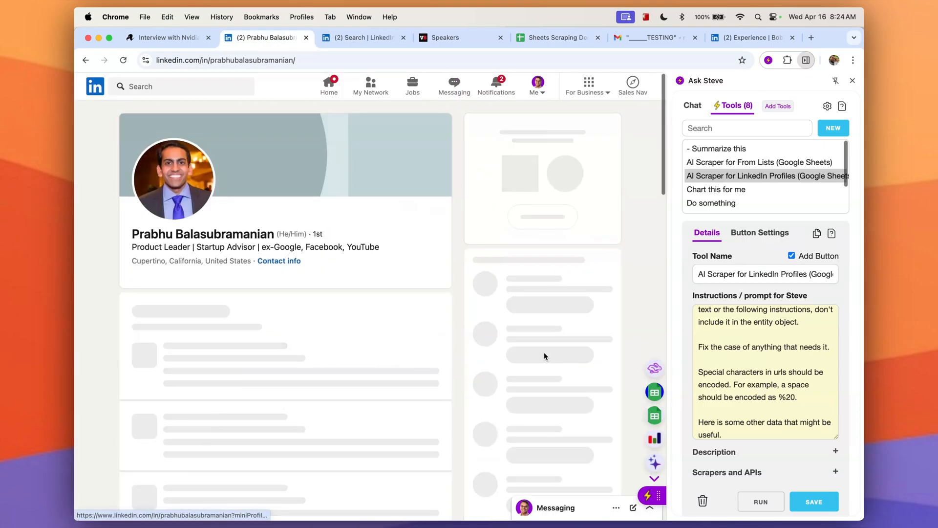
left_click(655, 416)
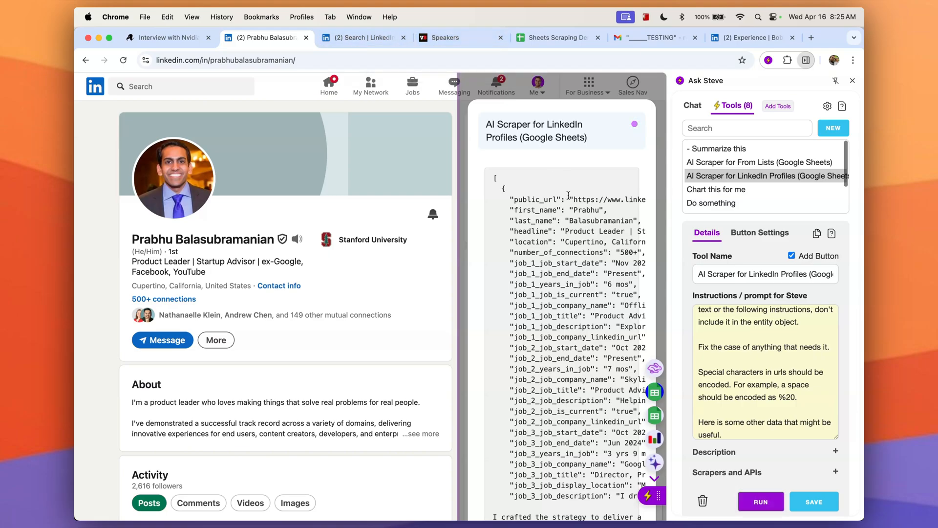
left_click(539, 47)
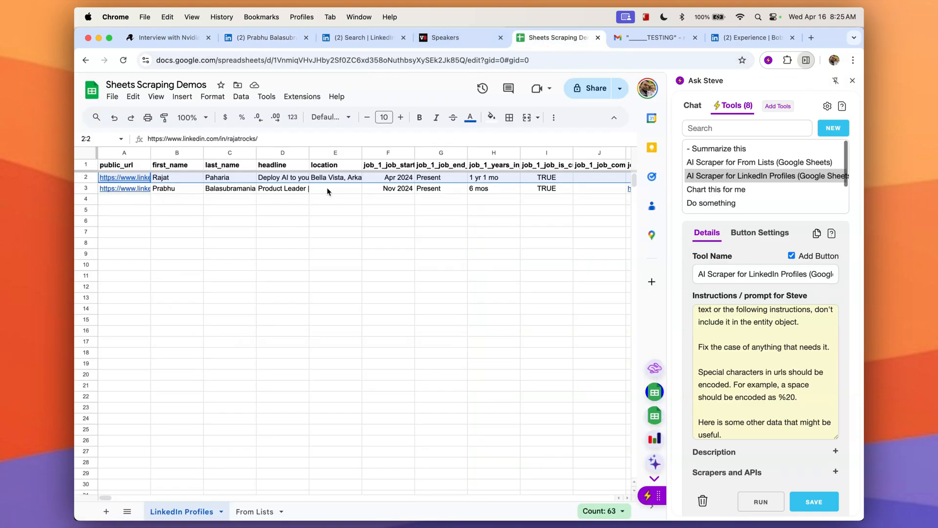
Run the From Lists scraper on the LinkedIn event attendee search results and open the From Lists sheet.
left_click(365, 38)
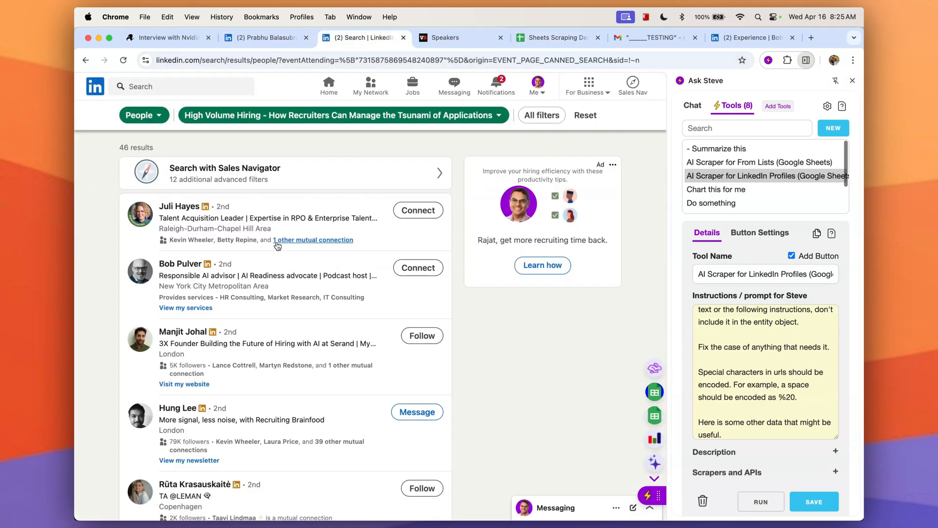
scroll(277, 246, "down", 15)
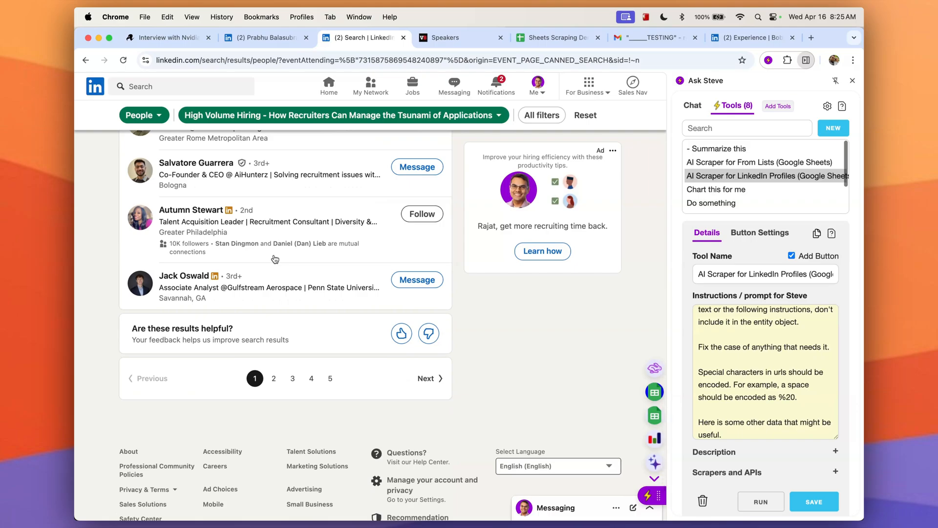
scroll(275, 259, "up", 15)
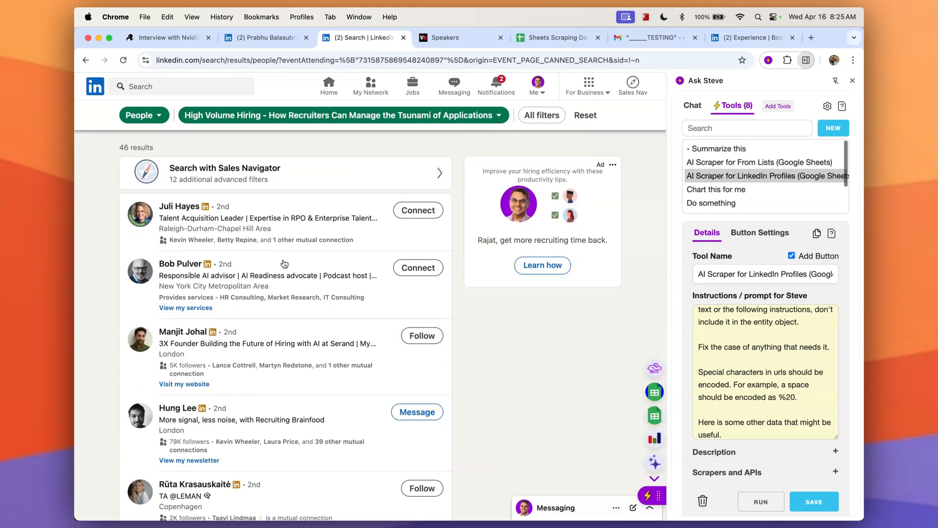
scroll(284, 263, "down", 1)
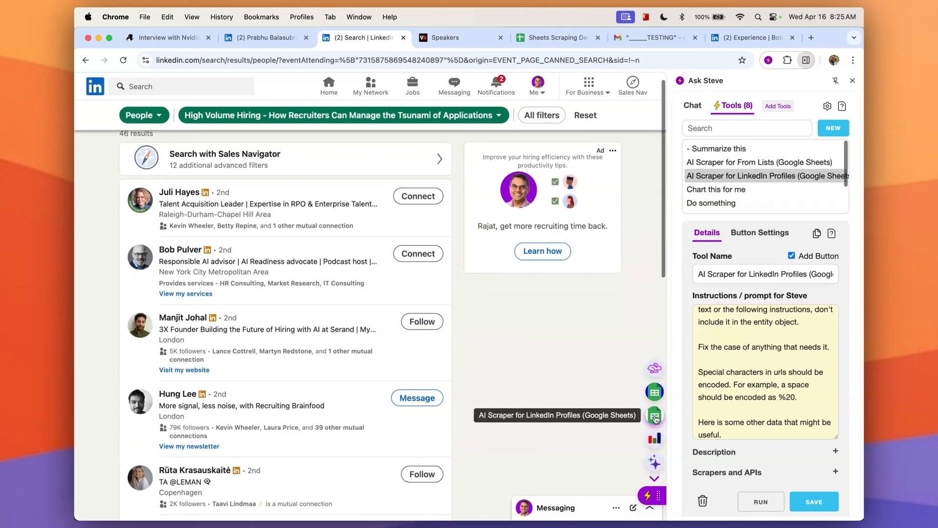
left_click(654, 392)
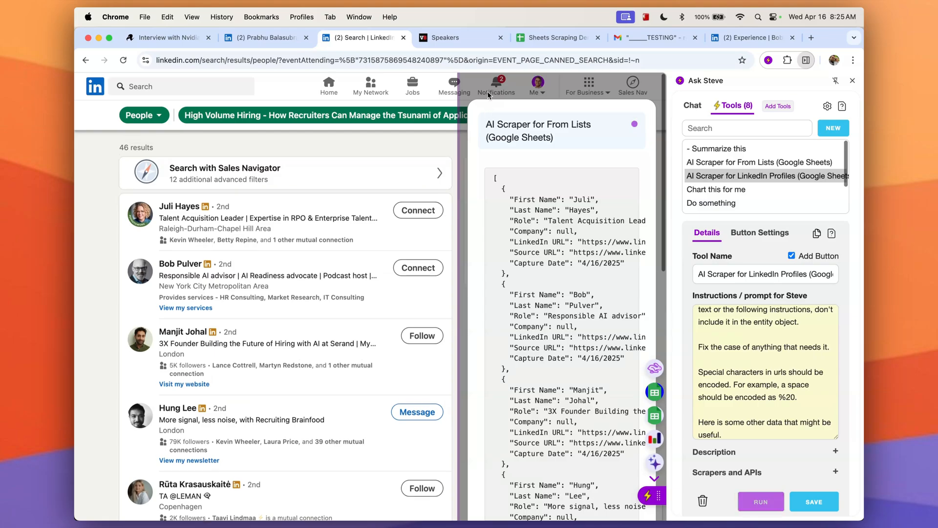
left_click(544, 41)
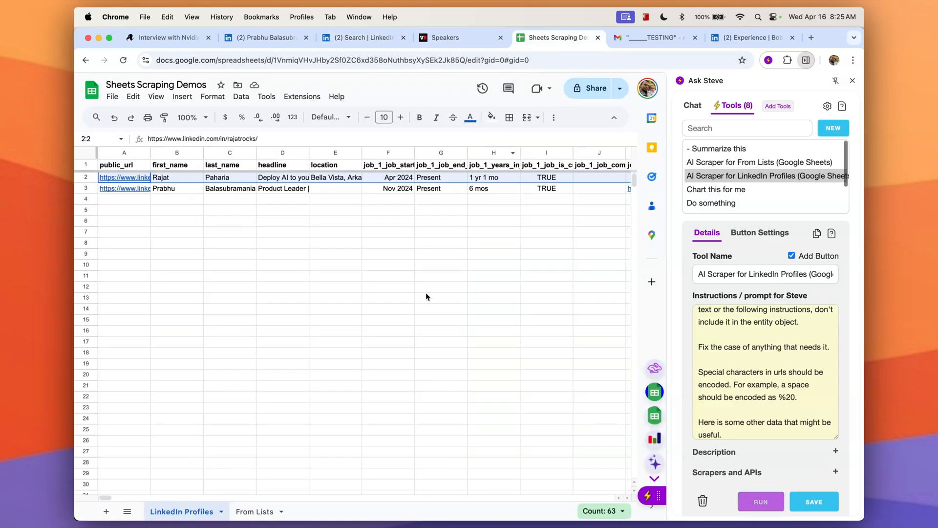
scroll(424, 292, "right", 1)
left_click(255, 511)
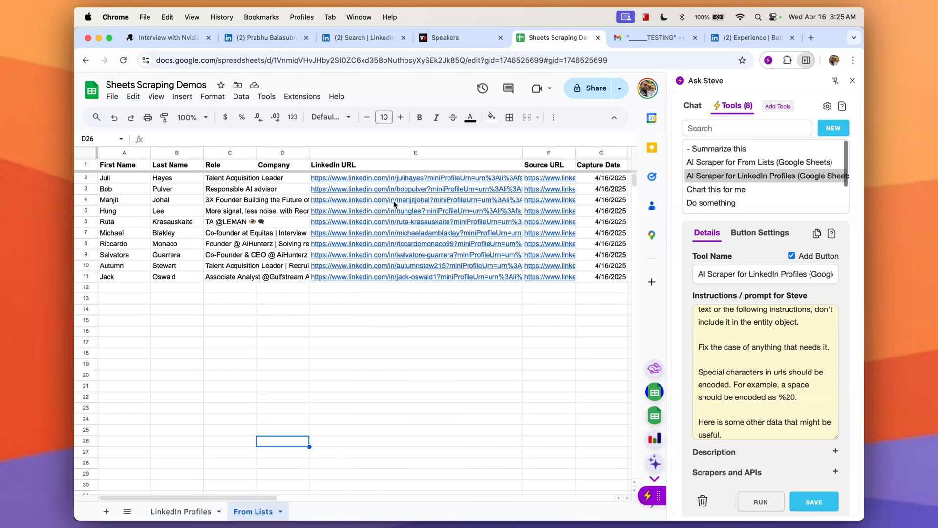
Open a scraped LinkedIn URL from the From Lists sheet to view the profile, then close that tab.
left_click(413, 266)
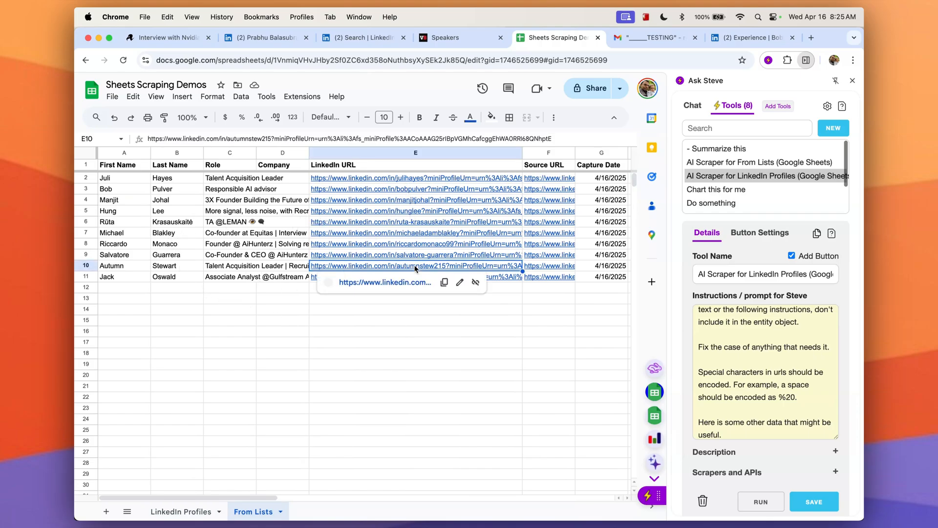
left_click(415, 283)
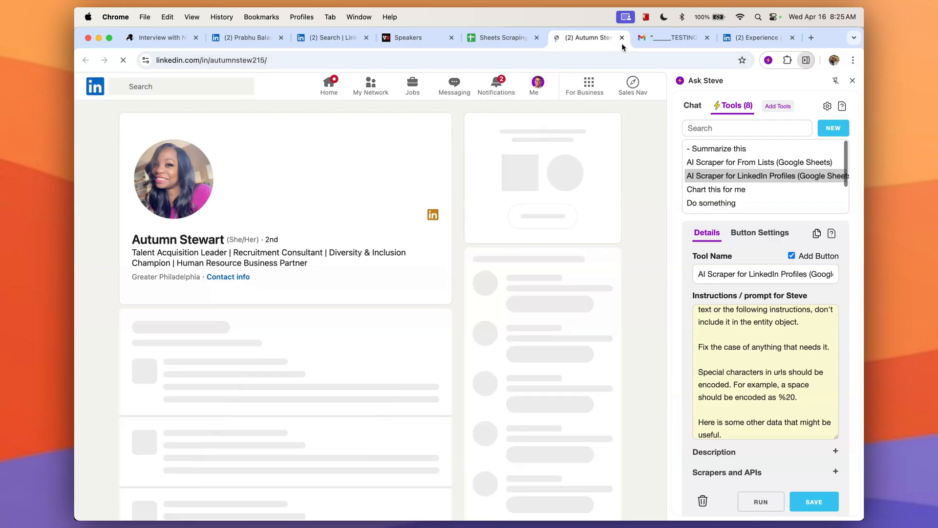
left_click(622, 39)
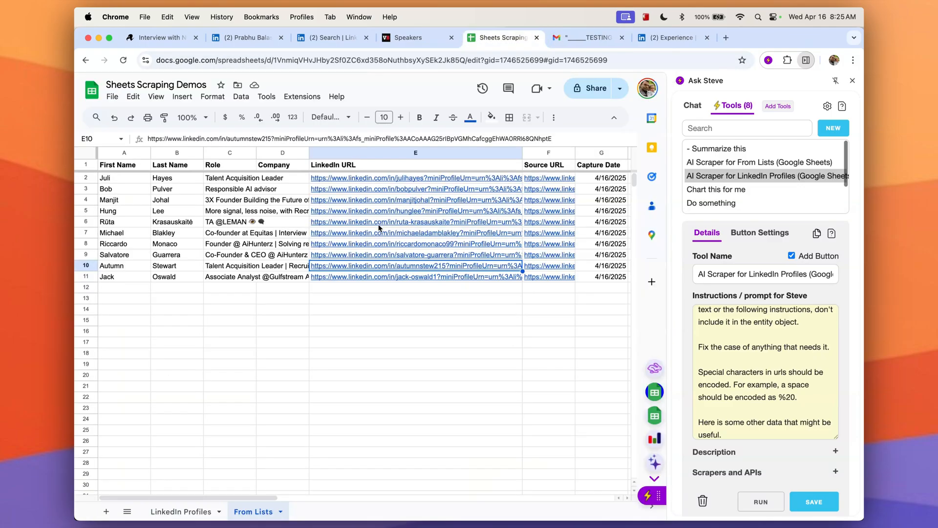
Select the first rows of speakers on the VB Transform Speakers page and run the From Lists scraper on them.
left_click(452, 38)
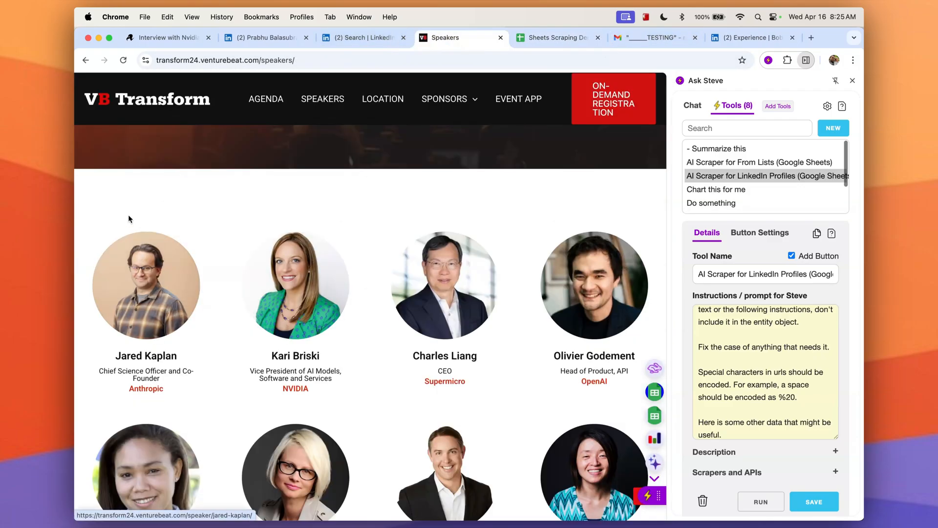
left_click_drag(128, 215, 473, 422)
scroll(440, 416, "down", 3)
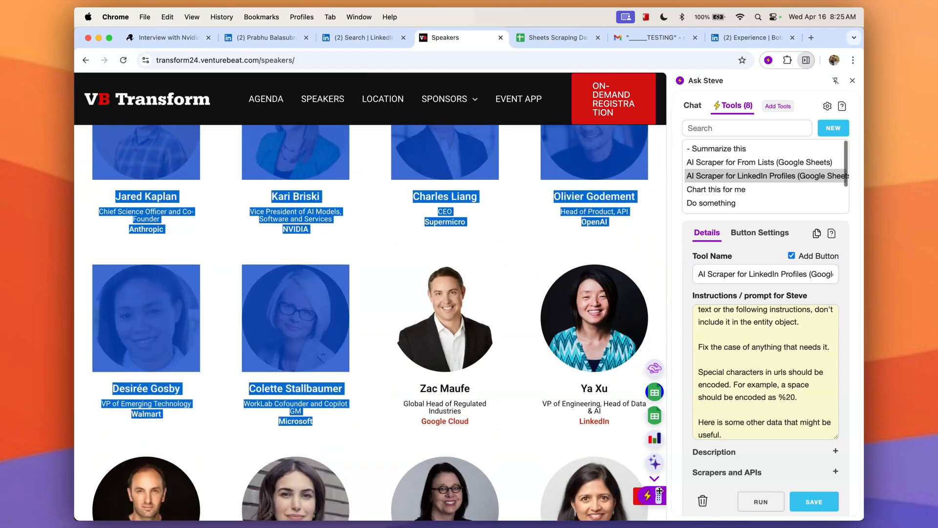
left_click(654, 392)
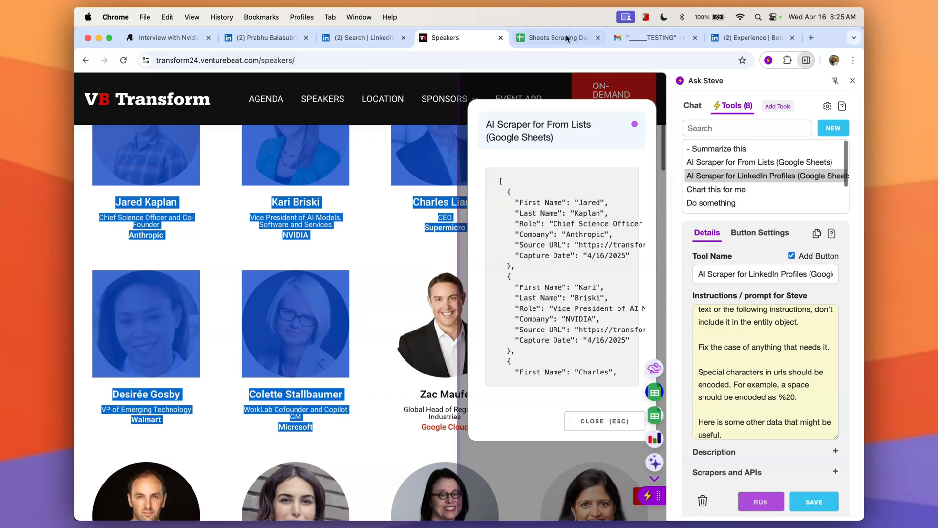
left_click(566, 38)
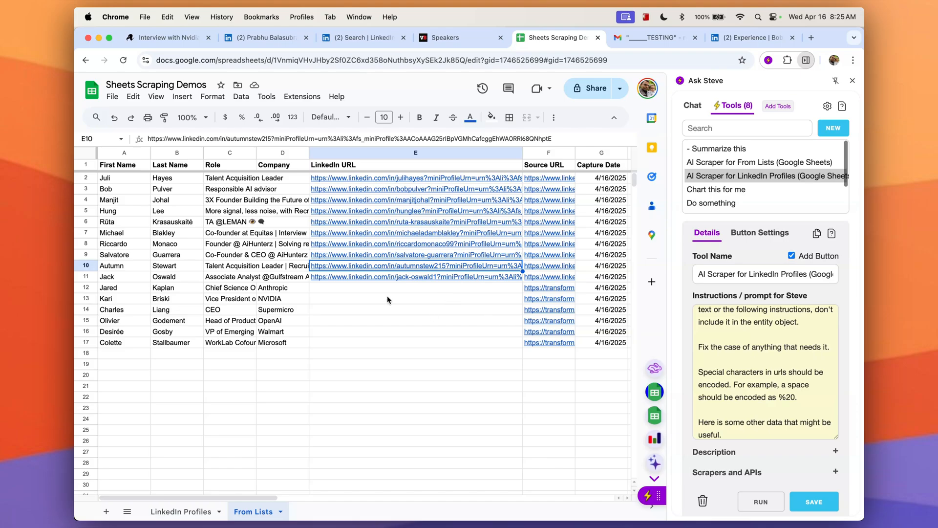
Add "For LinkedIn URL, if you don't have the actual url, then construct a LinkedIn Search URL that has their first name, last name and company." to the From Lists scraper prompt and save.
scroll(770, 391, "down", 2)
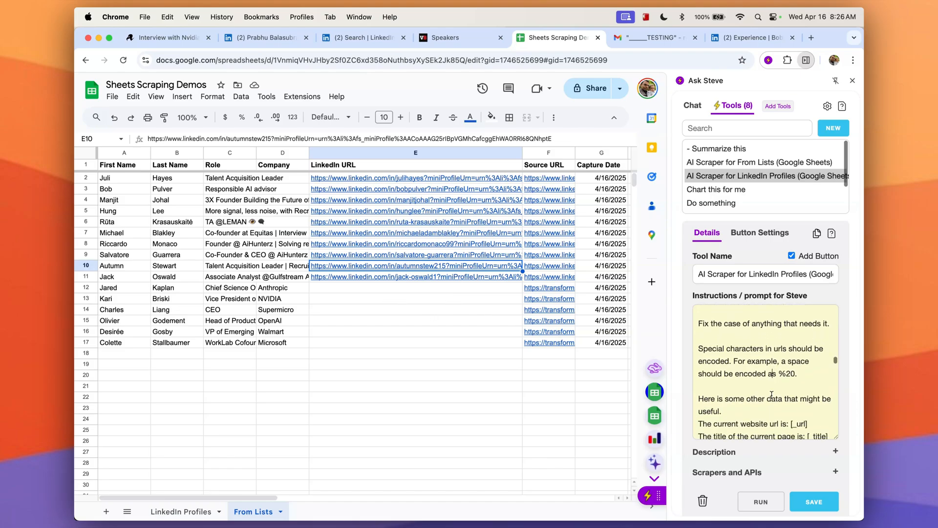
left_click(762, 163)
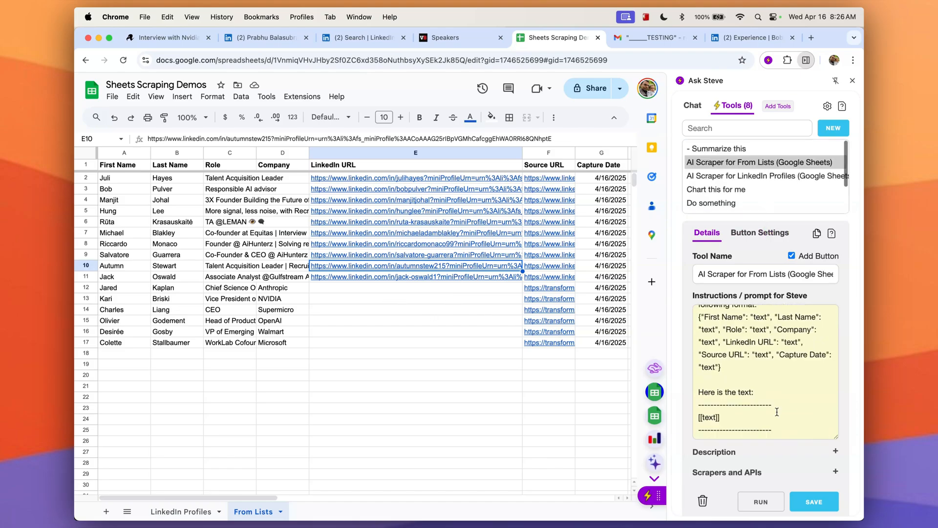
scroll(765, 426, "down", 1)
scroll(733, 376, "up", 8)
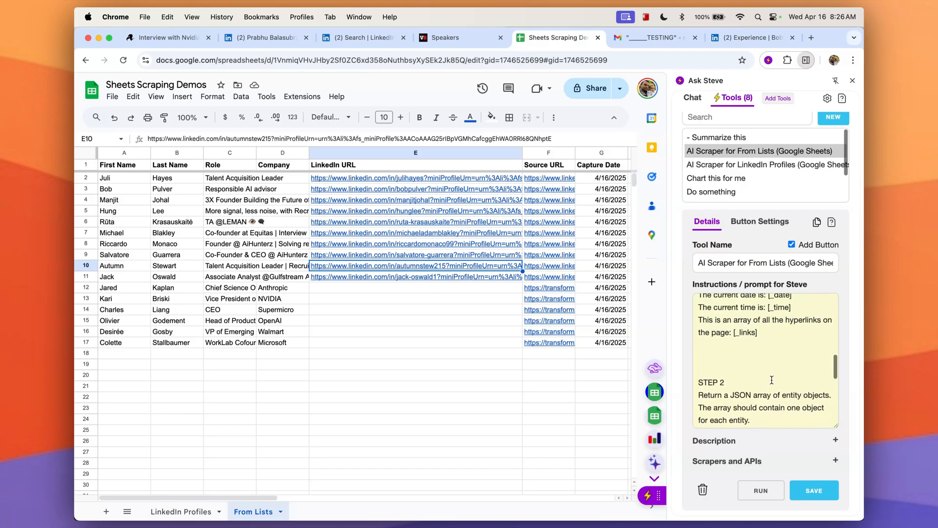
left_click(731, 374)
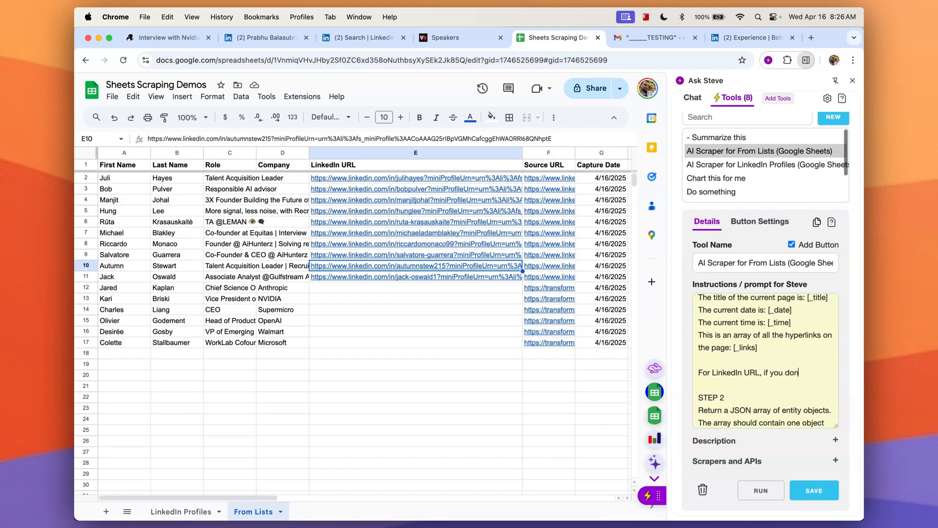
type("For LinkedIn URL, if you don't have the actual ")
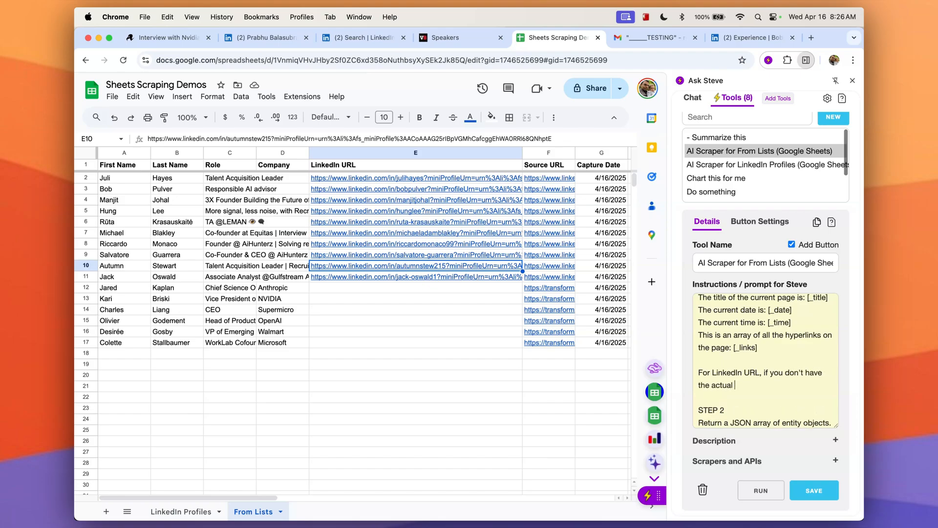
type("url, then construct a LinkedIn Search")
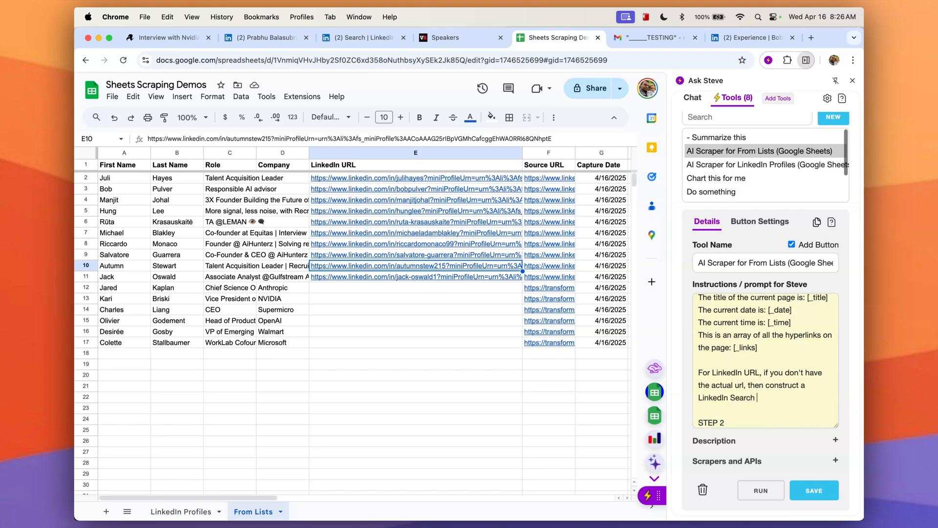
type(" UY")
type("L that has their first name, ")
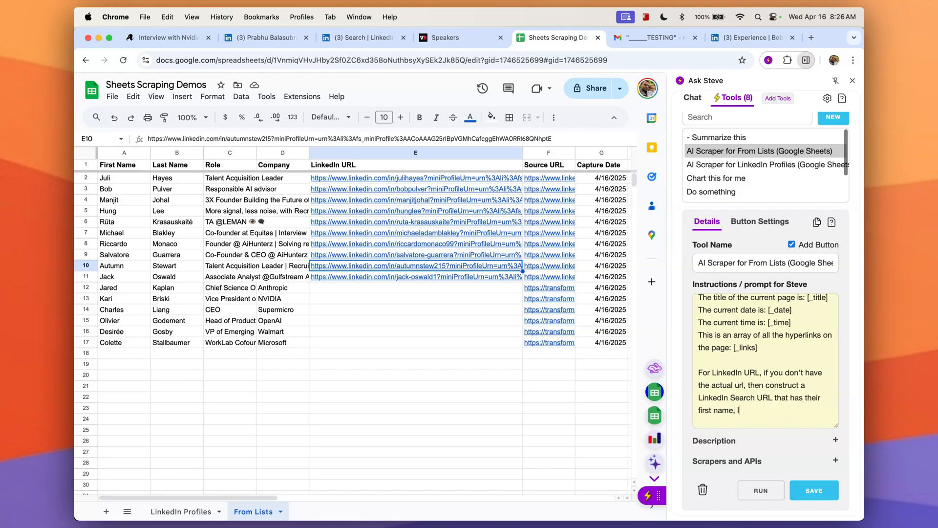
type("last name and company.")
left_click(808, 494)
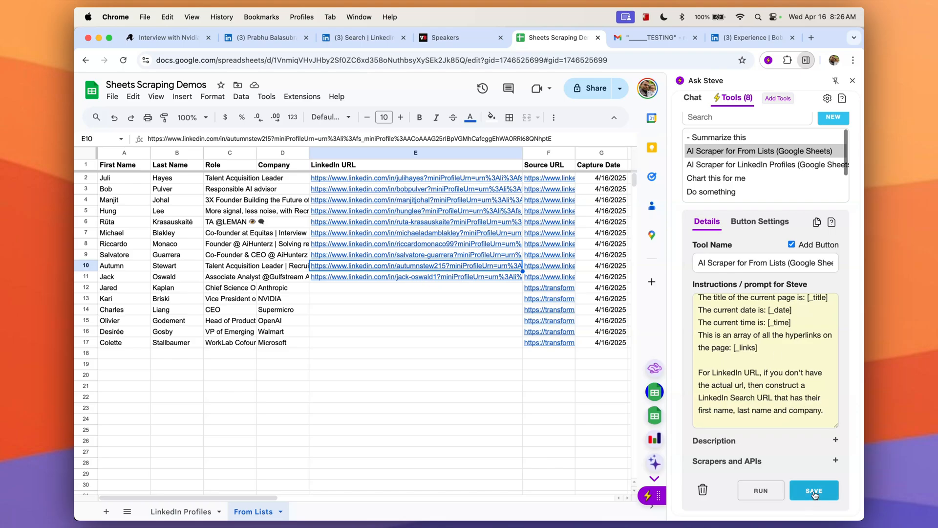
Select the next group of speakers on the Speakers page, rerun the From Lists scraper, and review the new sheet rows.
left_click(455, 38)
scroll(113, 190, "down", 10)
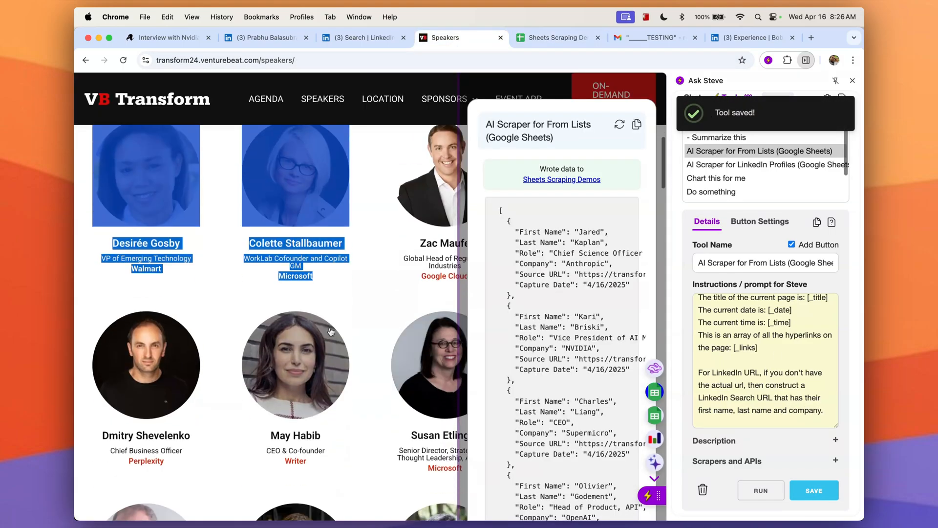
left_click_drag(113, 190, 362, 488)
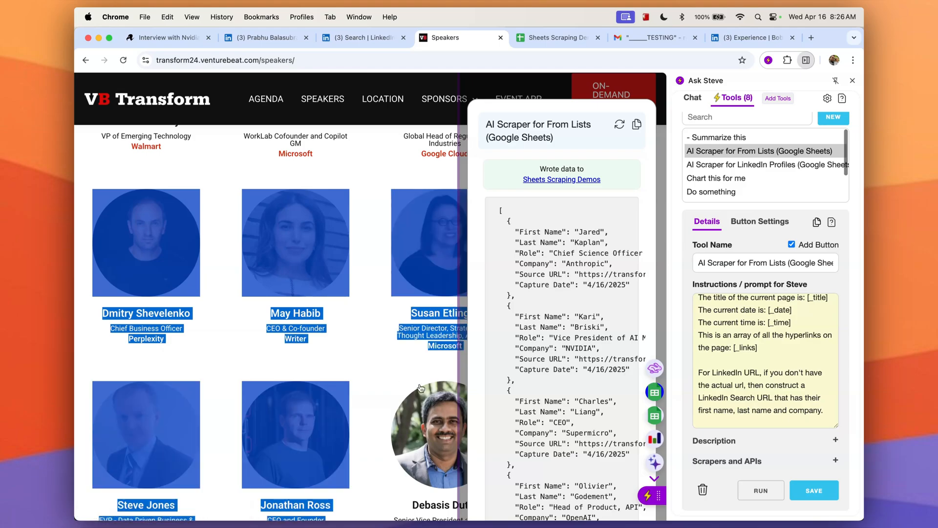
left_click(655, 392)
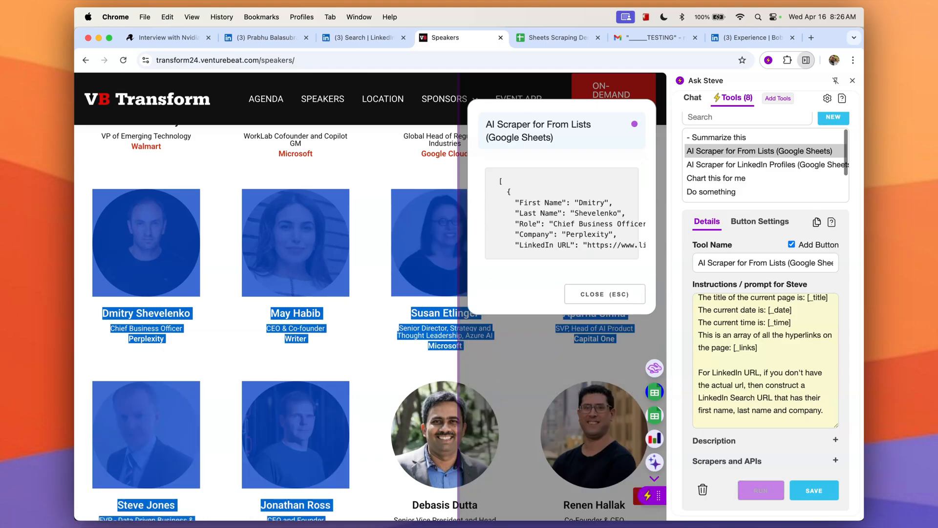
scroll(470, 383, "down", 4)
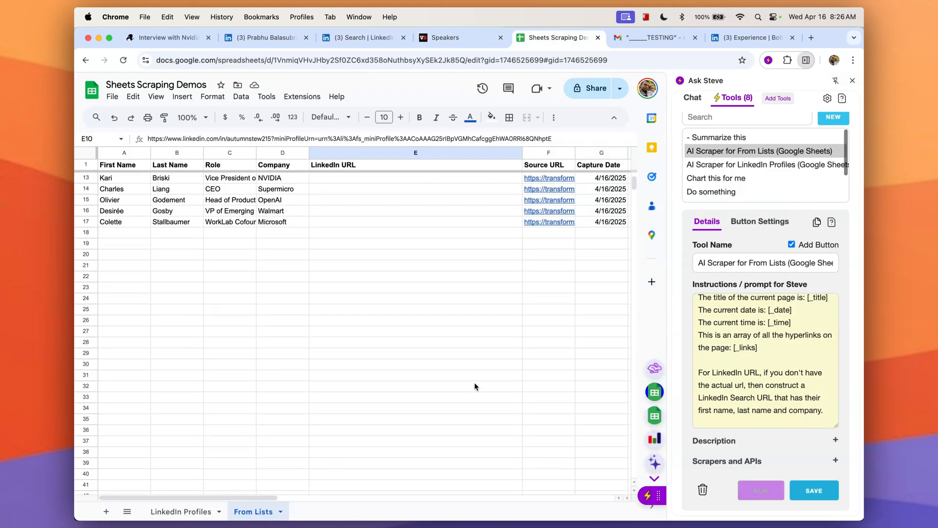
scroll(475, 387, "up", 1)
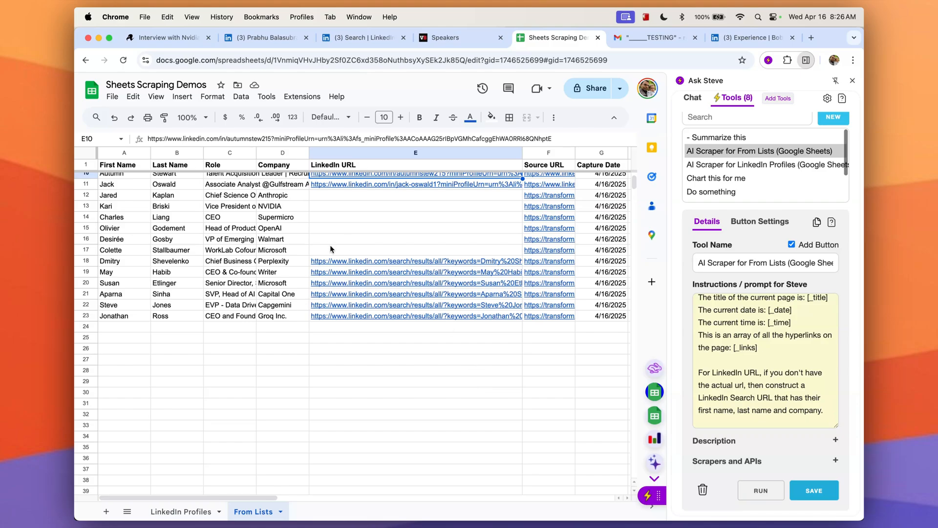
Follow a generated LinkedIn search URL from the sheet to the matching profile, then close that tab.
left_click(445, 263)
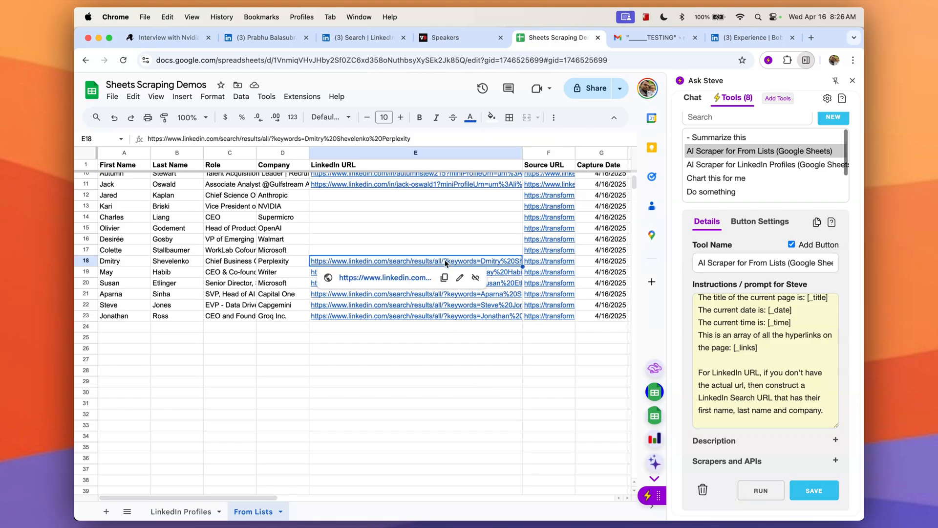
left_click(411, 278)
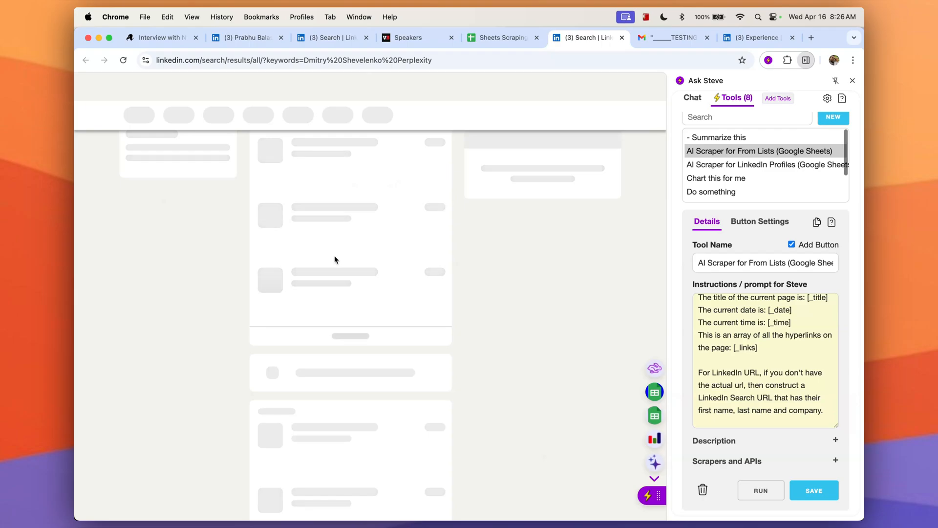
left_click(363, 162)
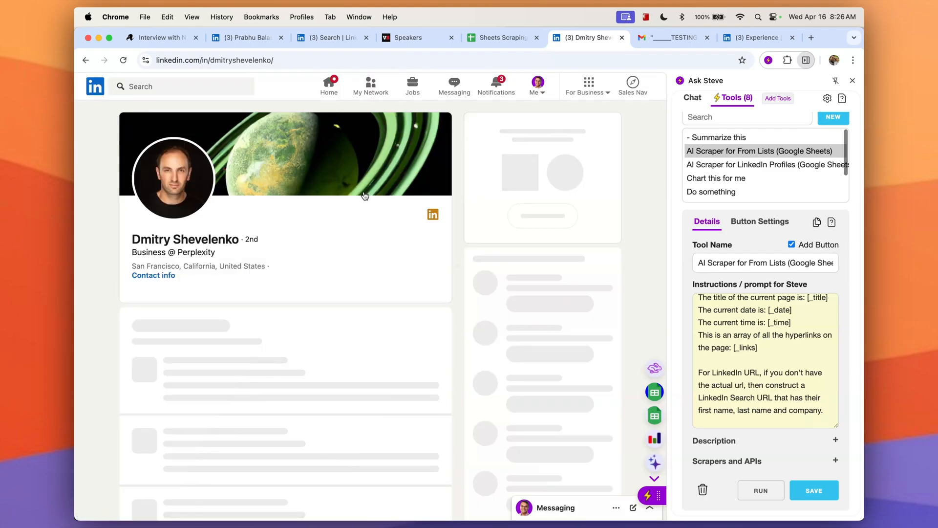
left_click(622, 38)
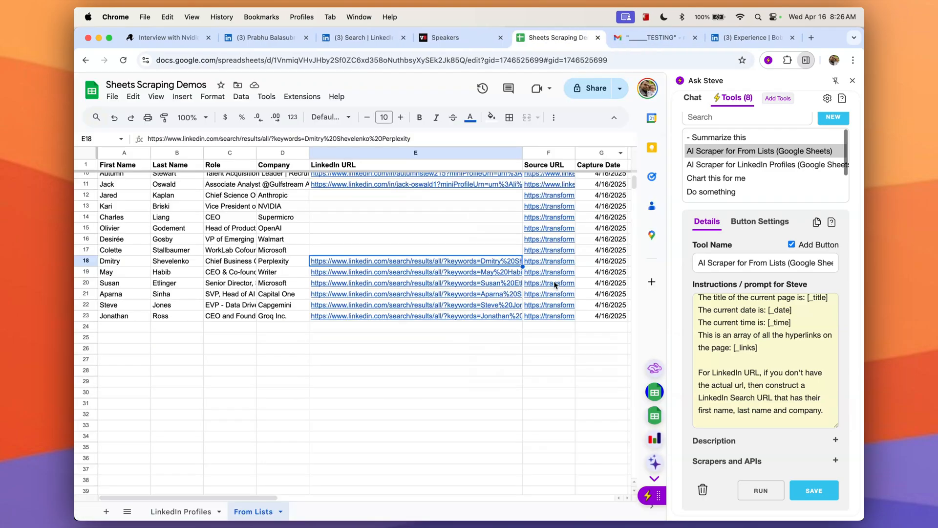
left_click(546, 350)
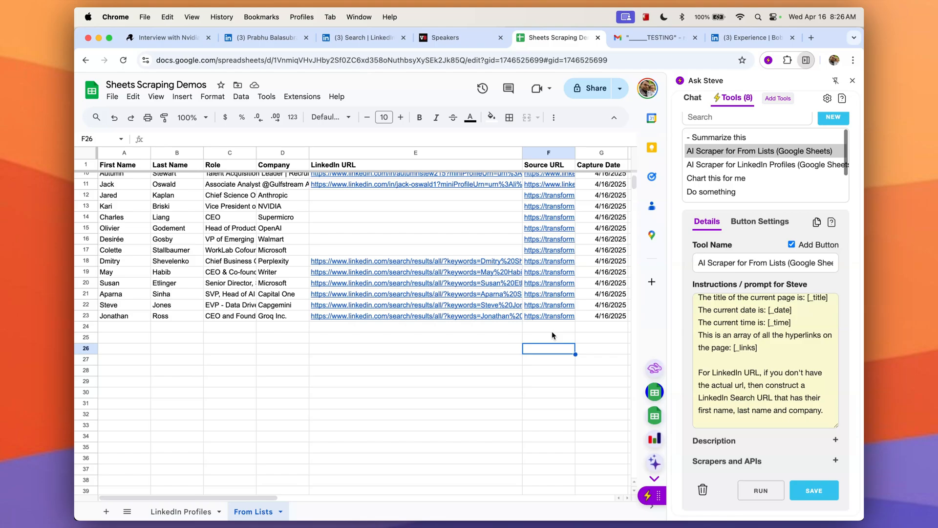
Find the Google Sheets Query Builder in the Tool Library by searching for sheets, and install it.
scroll(485, 311, "up", 4)
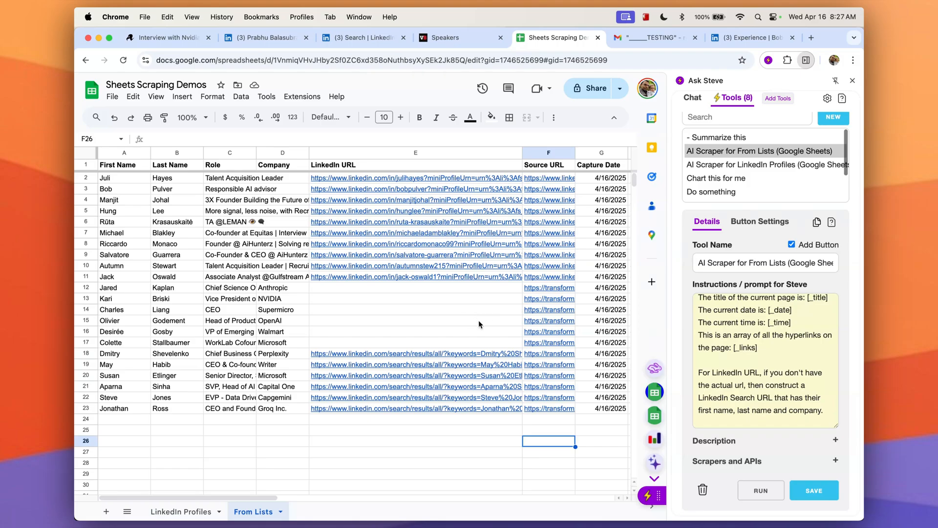
scroll(476, 320, "right", 5)
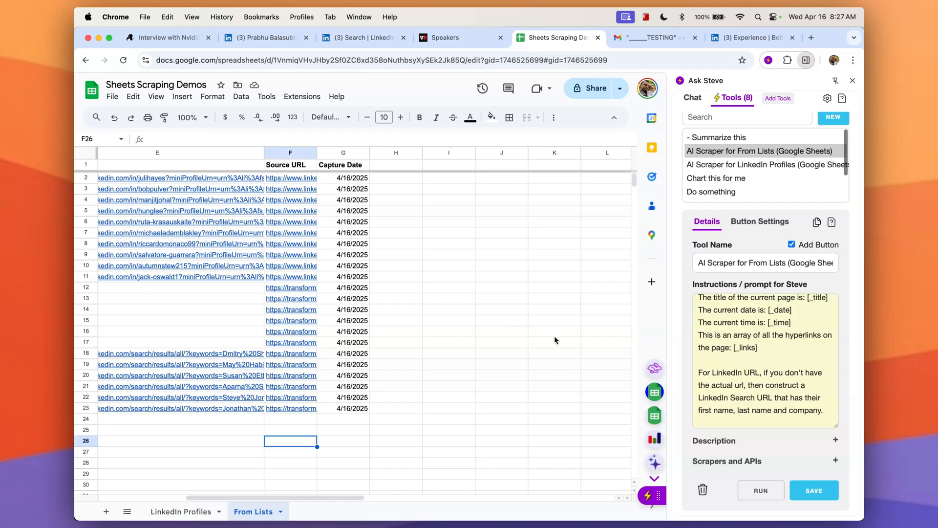
scroll(522, 332, "left", 5)
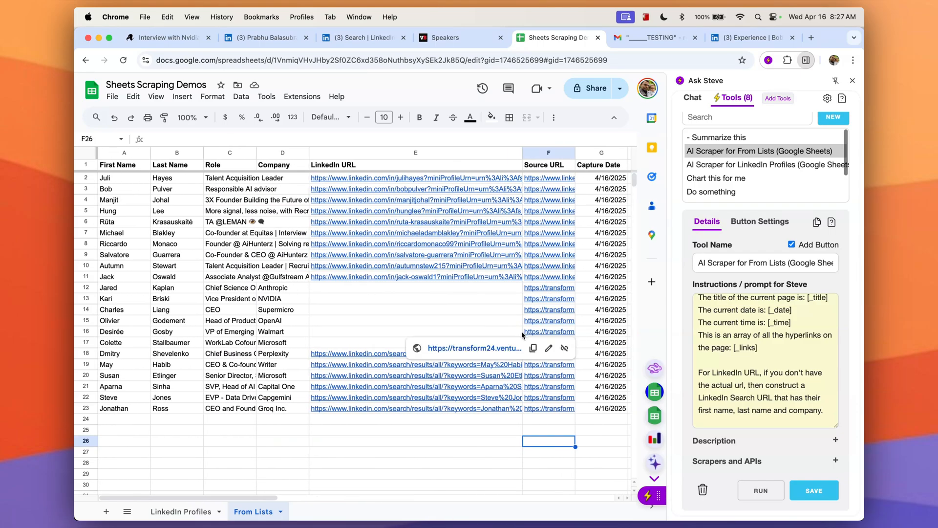
scroll(812, 177, "up", 1)
scroll(809, 166, "down", 1)
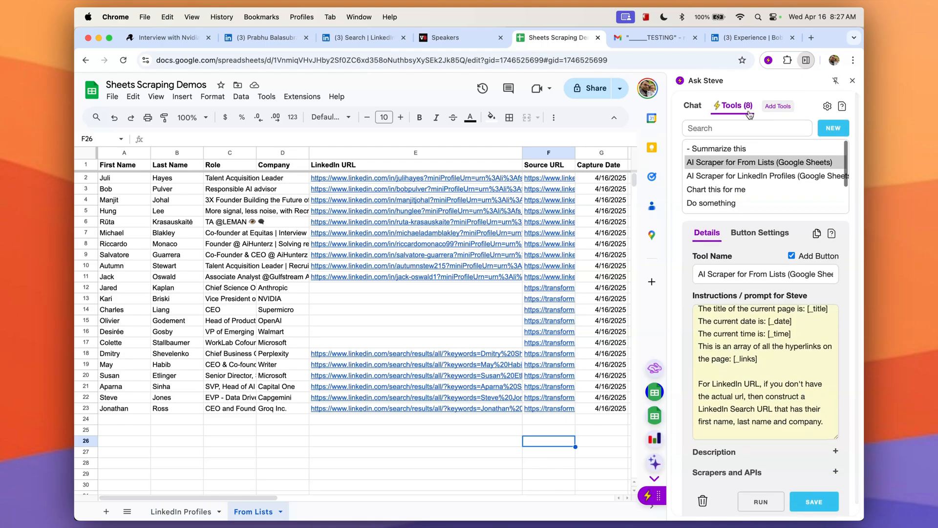
left_click(789, 111)
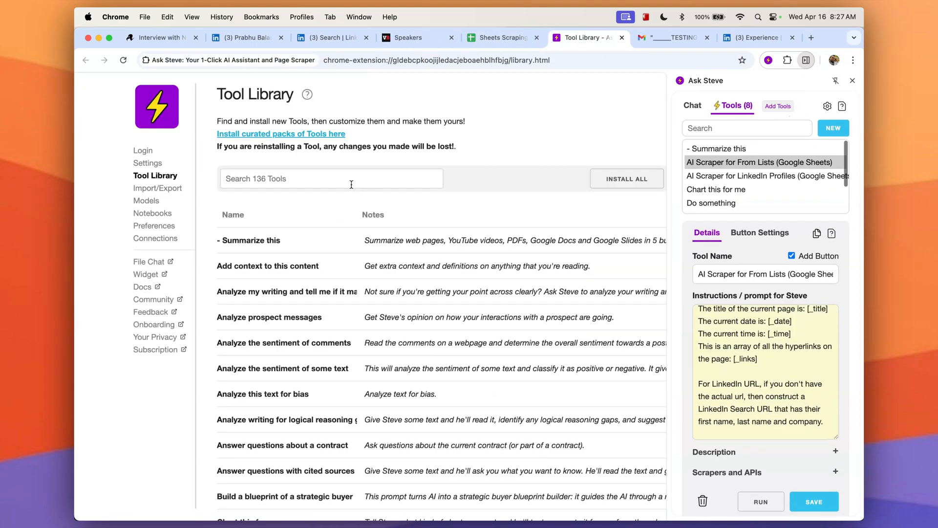
type("sheets")
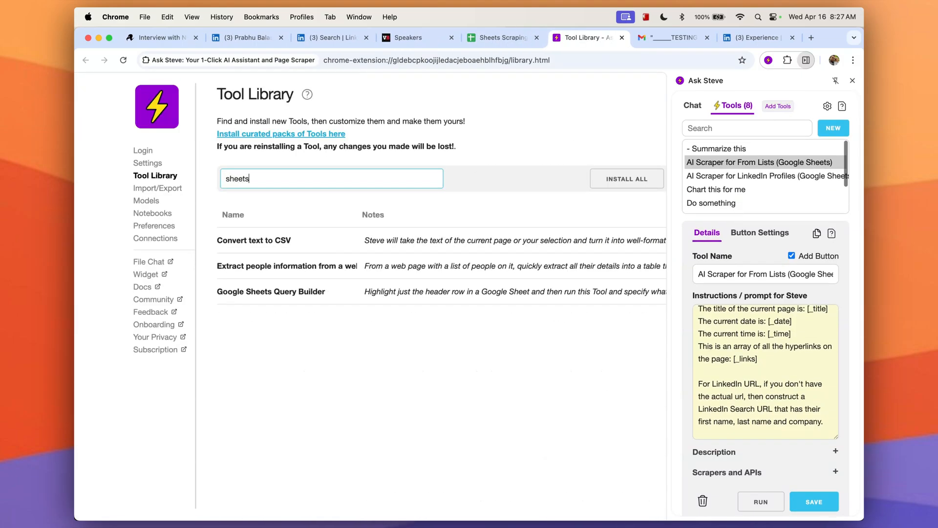
left_click(282, 293)
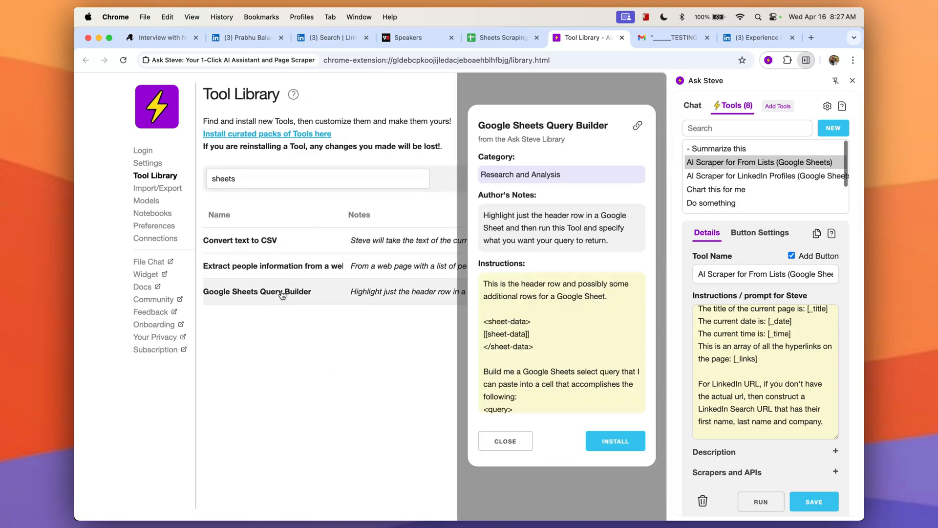
scroll(574, 308, "down", 2)
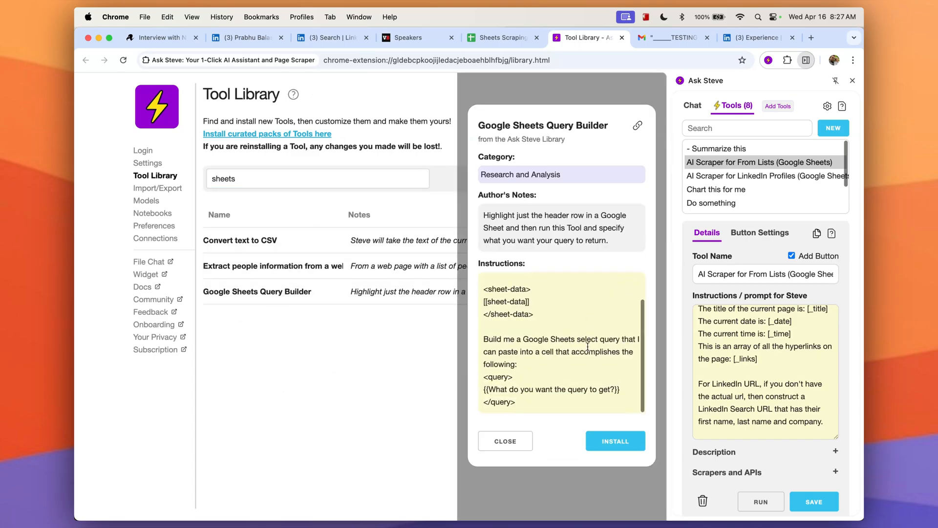
left_click(622, 448)
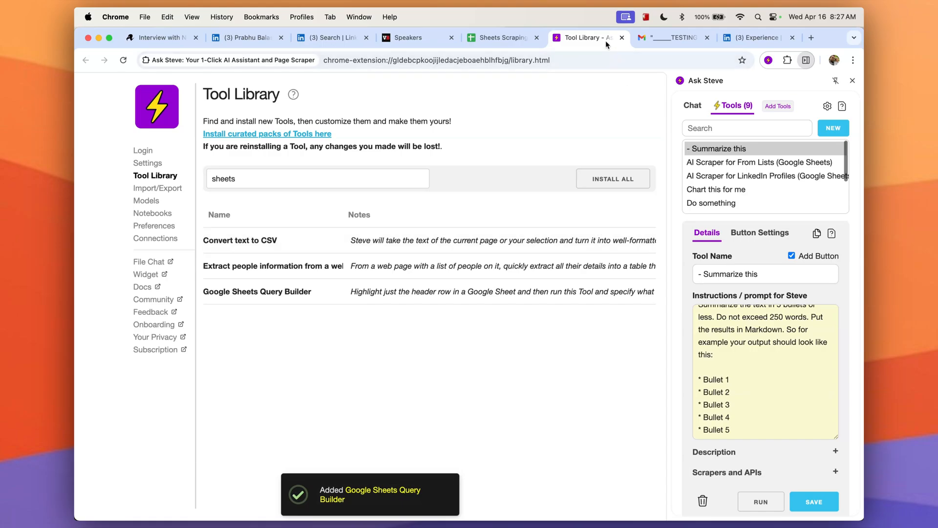
Return to the Sheets Scraping Demos spreadsheet and search the Ask Steve tools for query.
left_click(621, 37)
scroll(585, 316, "right", 8)
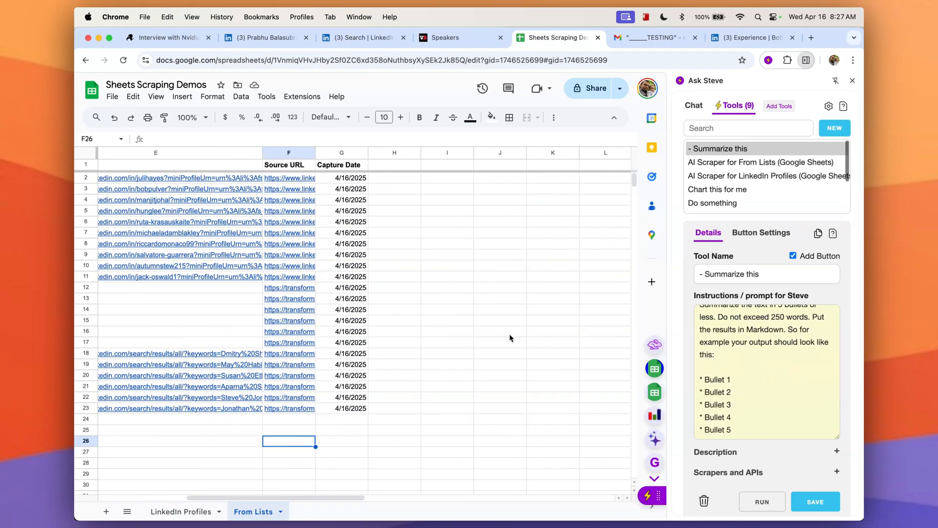
scroll(152, 153, "left", 8)
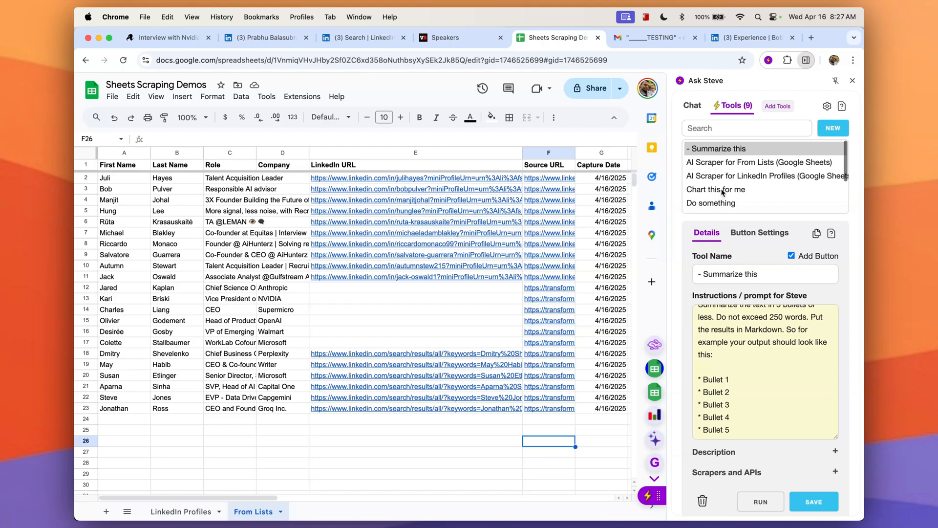
left_click(733, 128)
type("query")
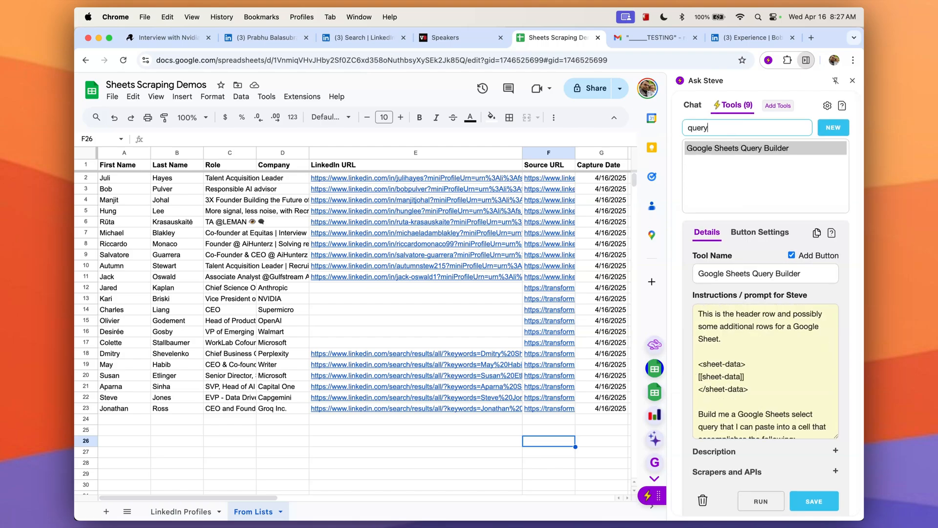
Select the header row and run the Query Builder asking "Give me a list of all the people named Susan that work at Microsoft".
left_click(86, 165)
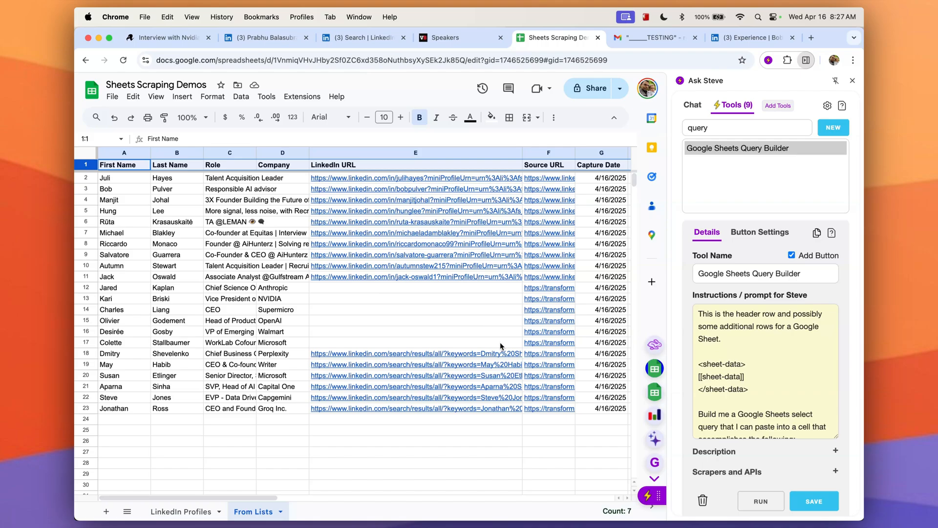
left_click(762, 504)
left_click(554, 178)
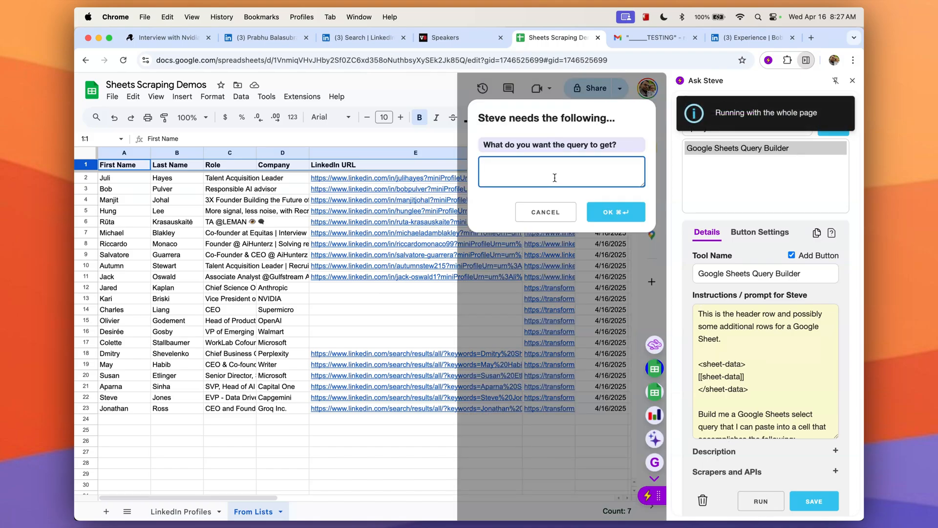
type("Give me a list ")
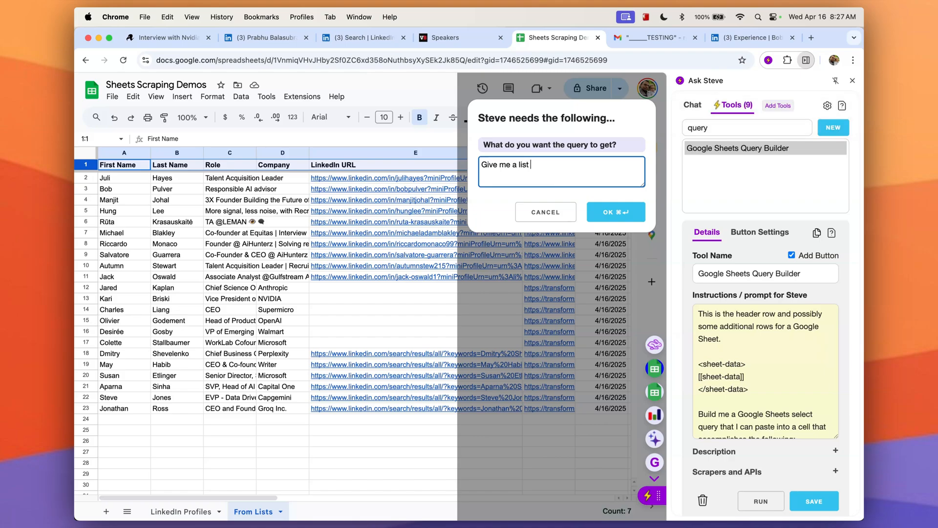
type("of all the people named ")
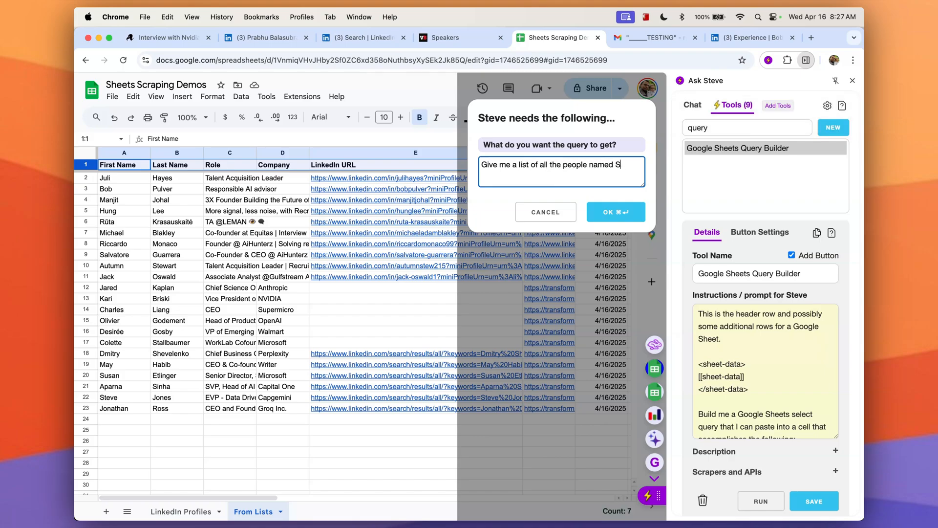
type("Susan that work at Microso")
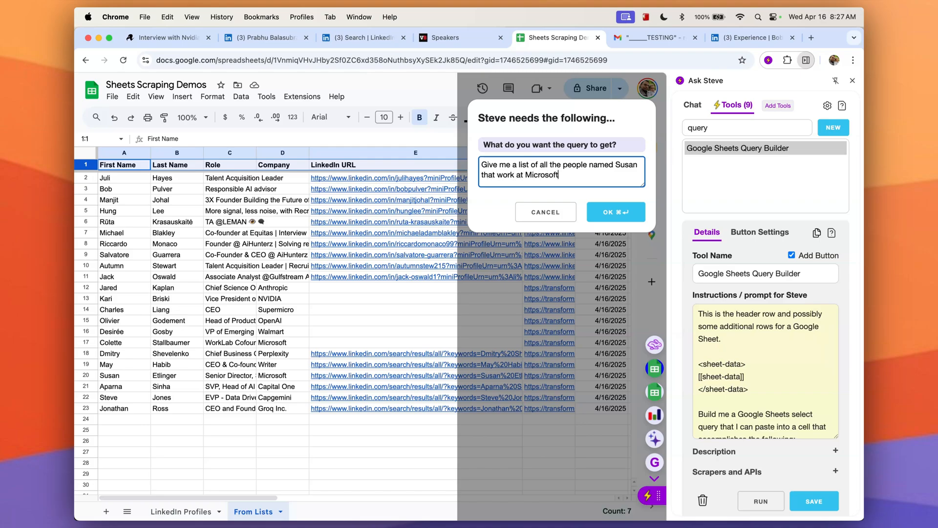
type("ft")
left_click(616, 213)
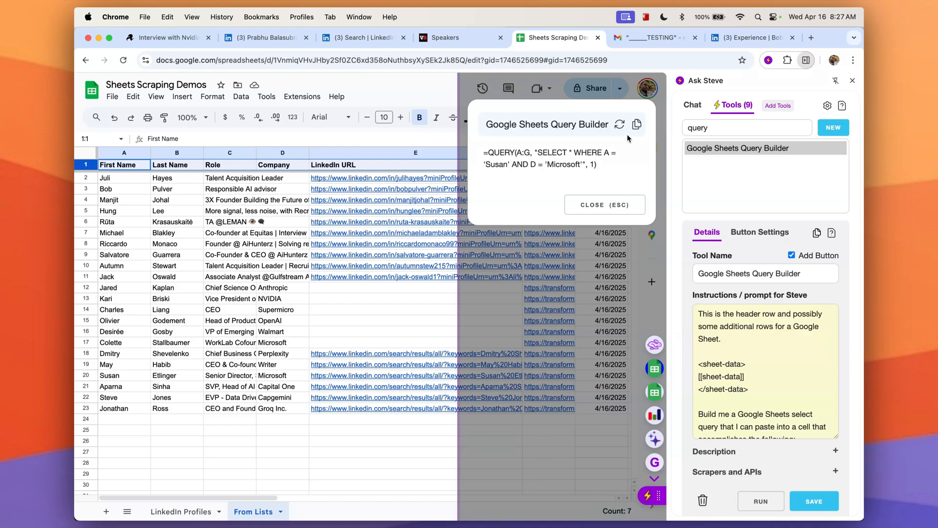
Copy the generated QUERY formula and paste it into cell J2 of the From Lists sheet.
left_click(635, 125)
key("Escape")
scroll(555, 324, "right", 5)
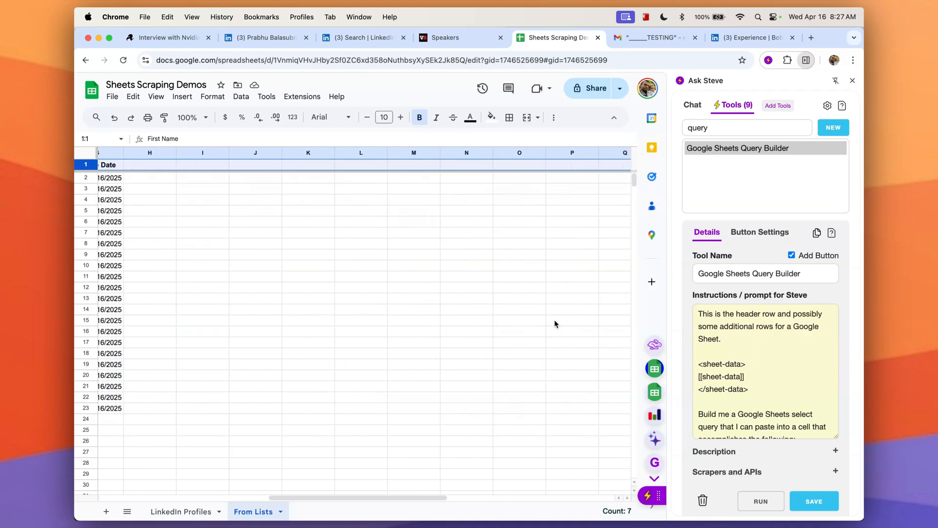
left_click(259, 179)
key("ctrl+v")
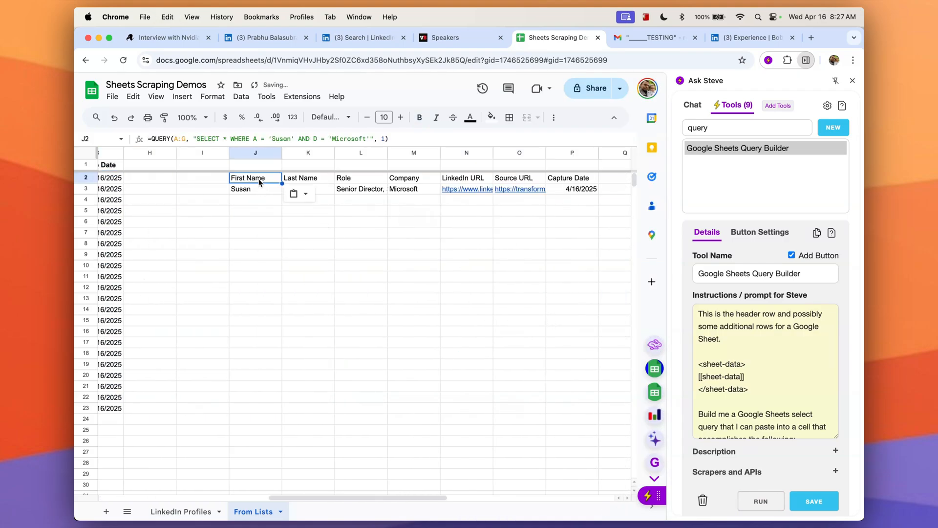
left_click(272, 218)
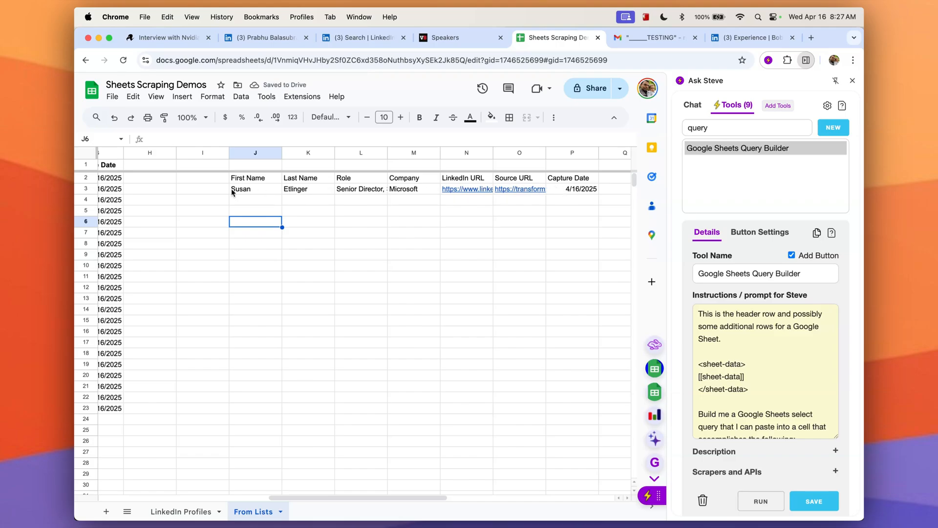
Delete the pasted query formula from cell J2.
scroll(233, 246, "left", 10)
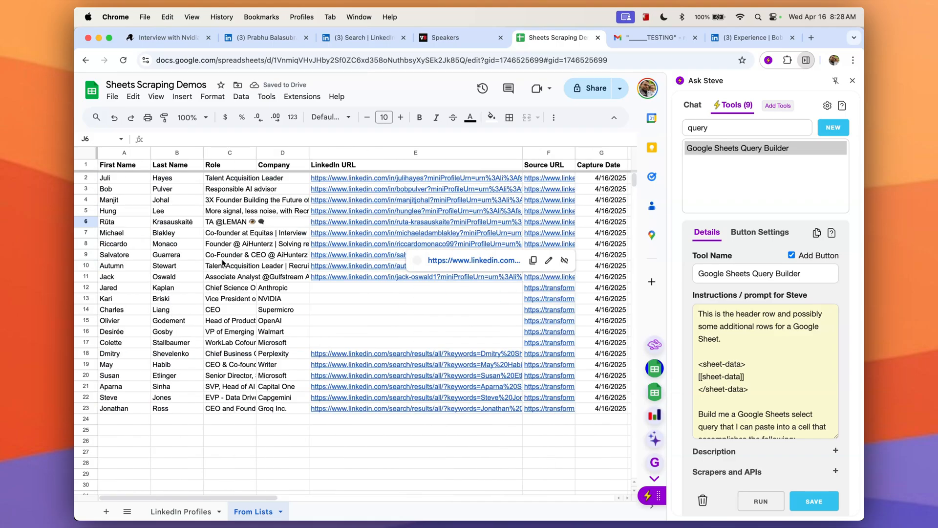
left_click(86, 375)
scroll(309, 353, "right", 8)
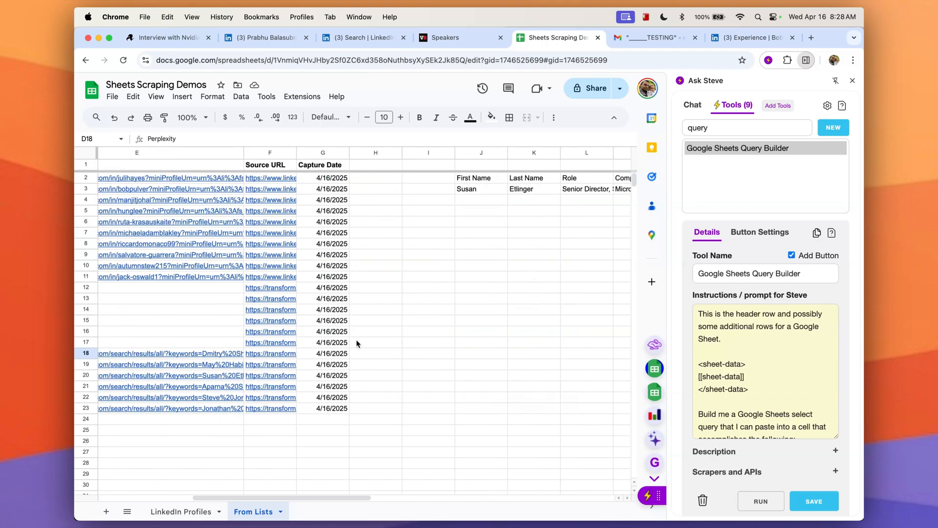
left_click(402, 179)
key("Delete")
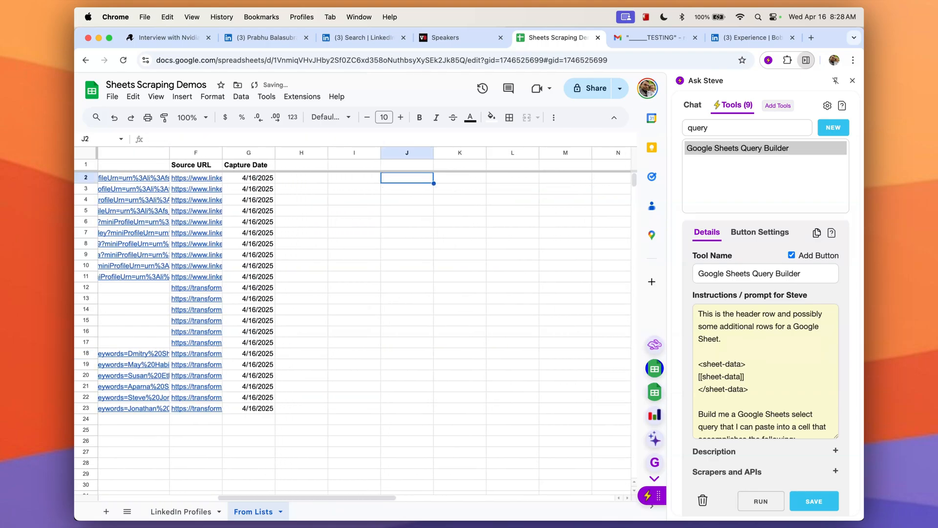
scroll(403, 238, "left", 8)
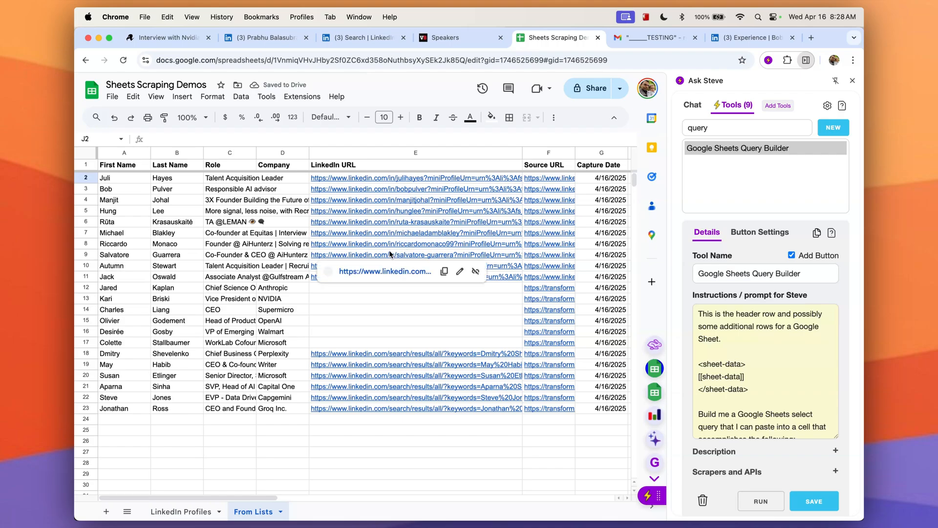
From the LinkedIn profile tab, open the Tool Library, search for qua, and install the Qualify a candidate tool.
left_click(287, 44)
left_click(590, 92)
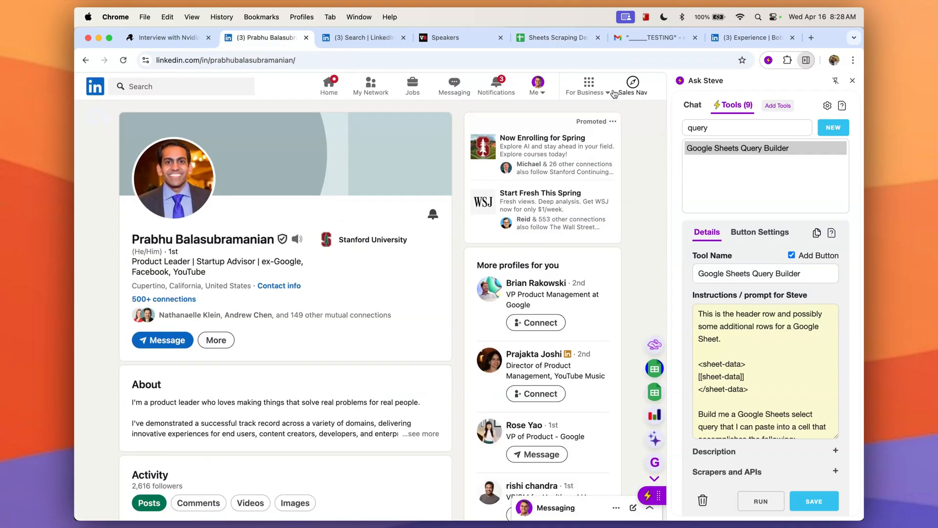
left_click(778, 106)
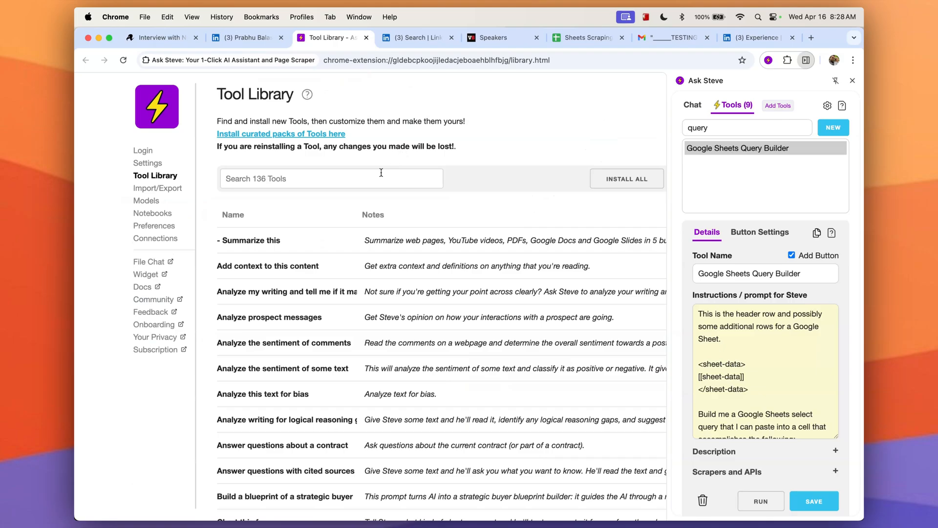
left_click(381, 177)
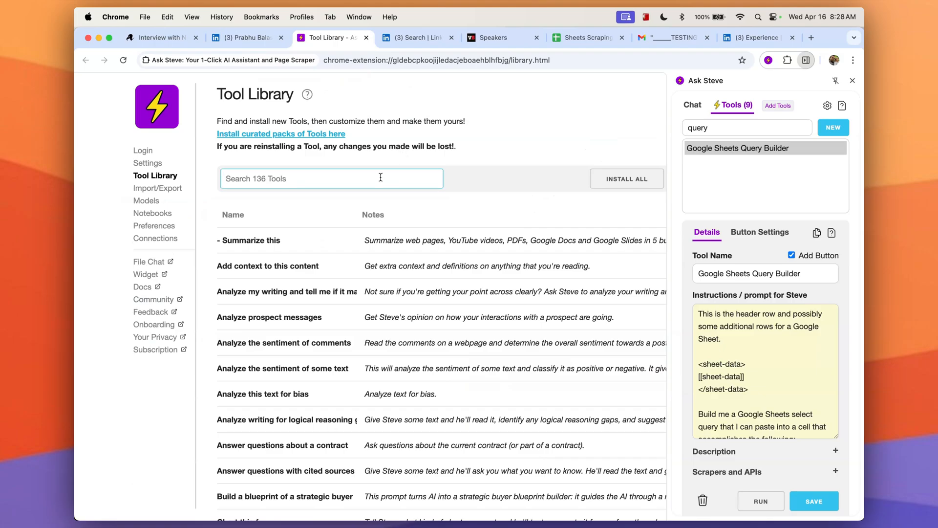
type("qua")
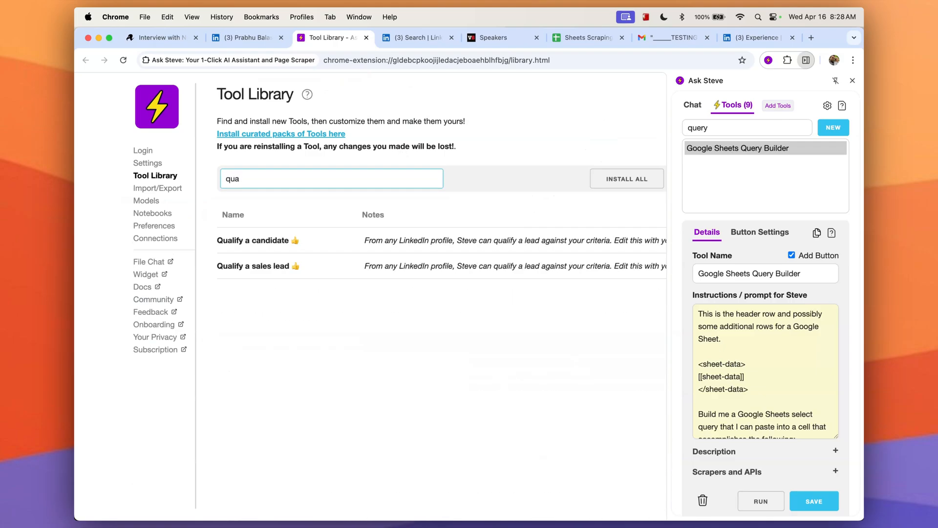
left_click(400, 245)
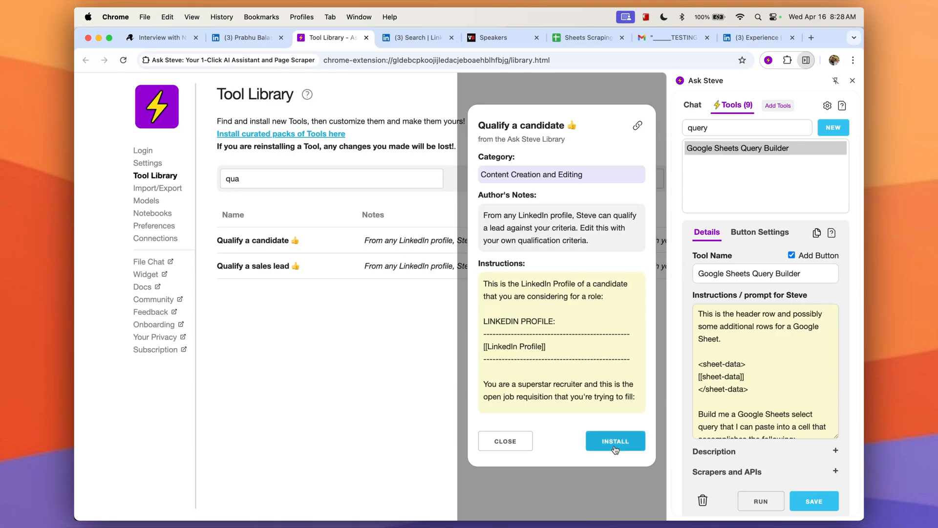
left_click(615, 441)
Search the Tool Library for recr and install the Write a recruiting outreach message tool.
left_click(283, 182)
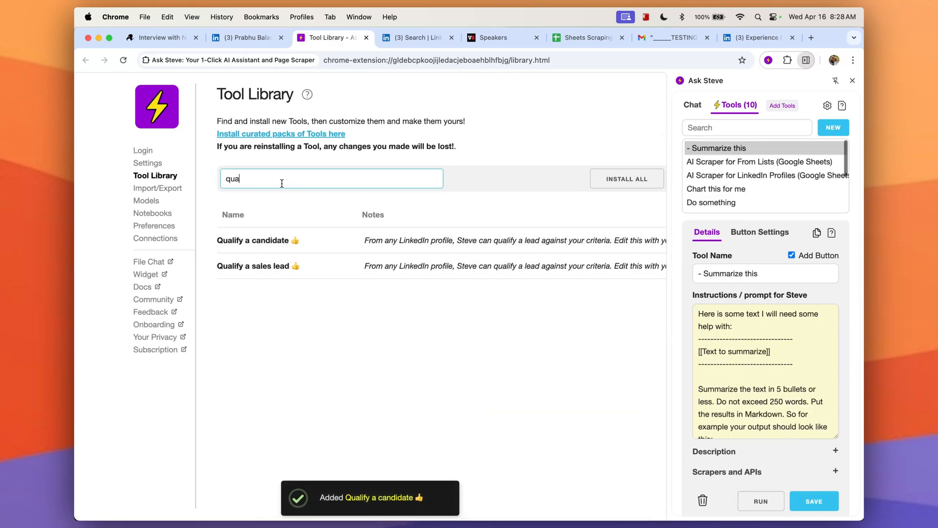
double_click(281, 183)
type("recr")
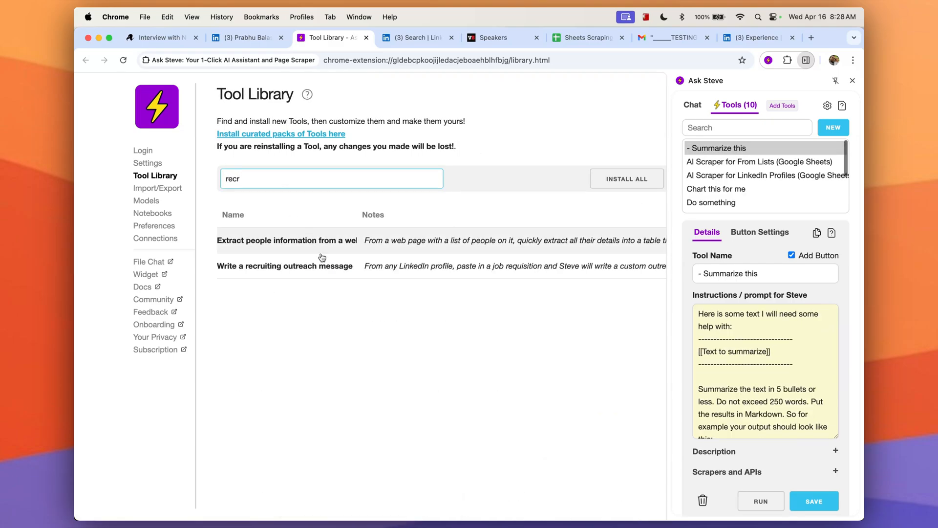
left_click(389, 271)
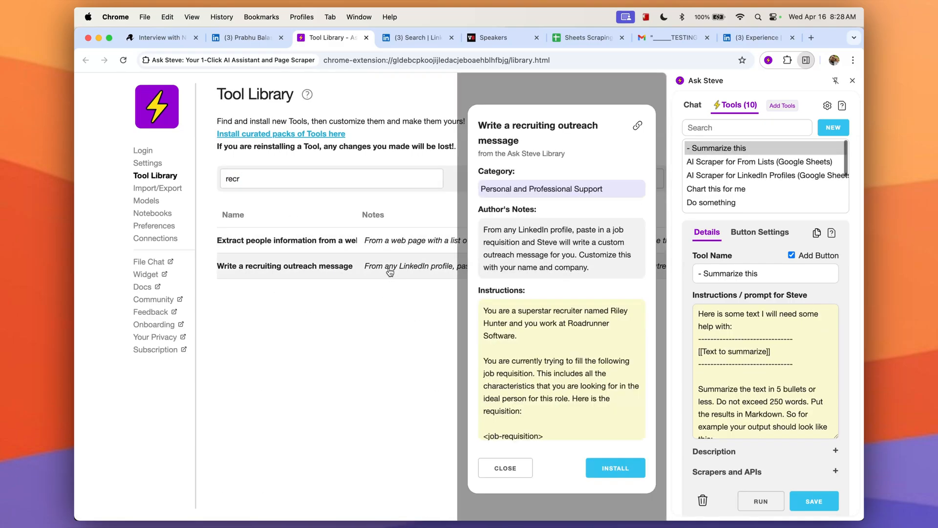
left_click(620, 467)
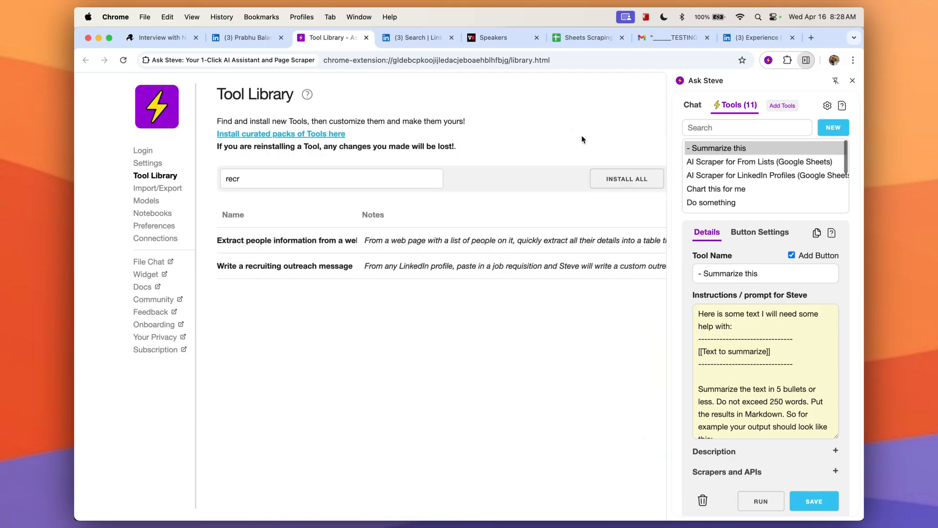
Find the Qualify a candidate tool in the side panel, enable its Add Button option, and save it.
left_click(728, 126)
type("qua")
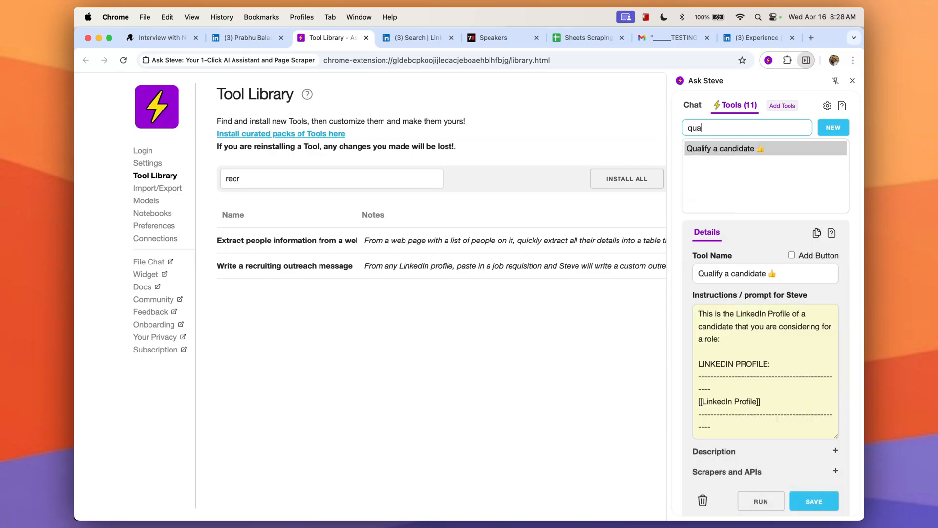
left_click(792, 256)
left_click(824, 494)
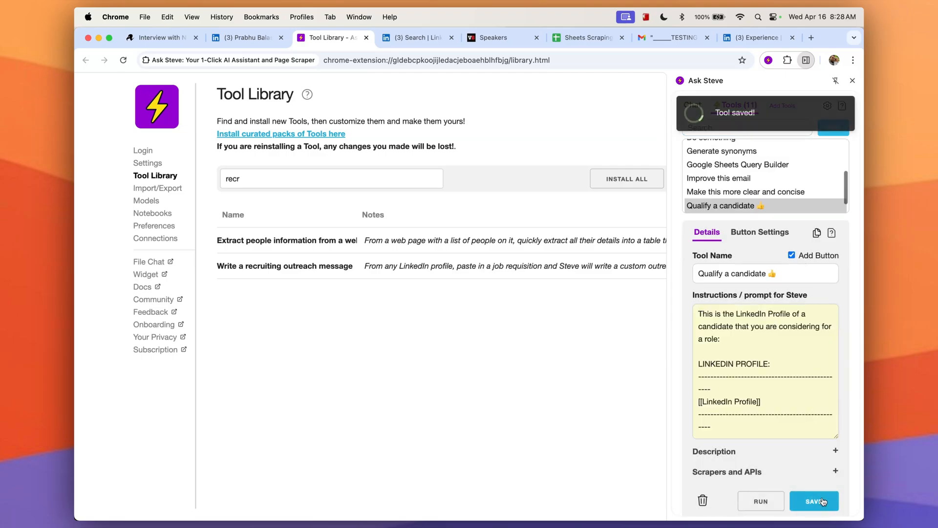
Find the Write a recruiting outreach message tool, enable its Add Button option, save it, and check its button settings.
left_click(720, 132)
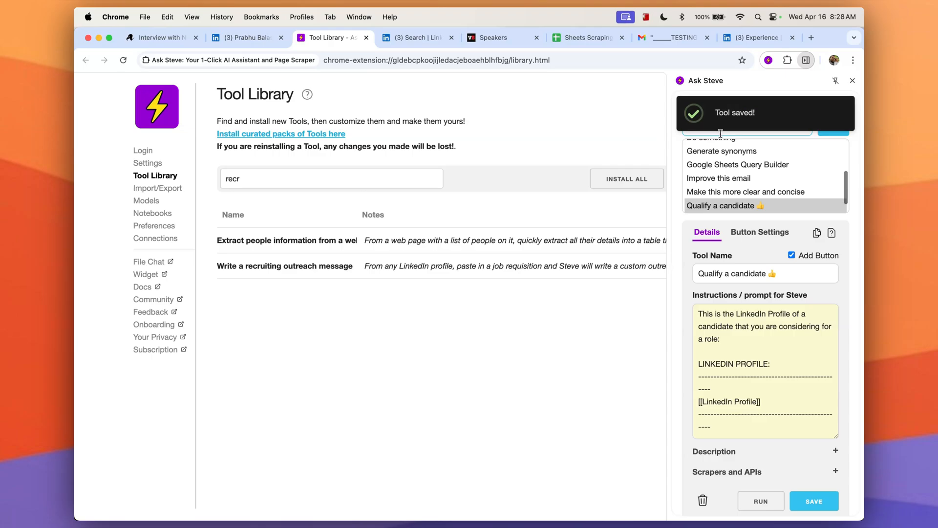
type("rec")
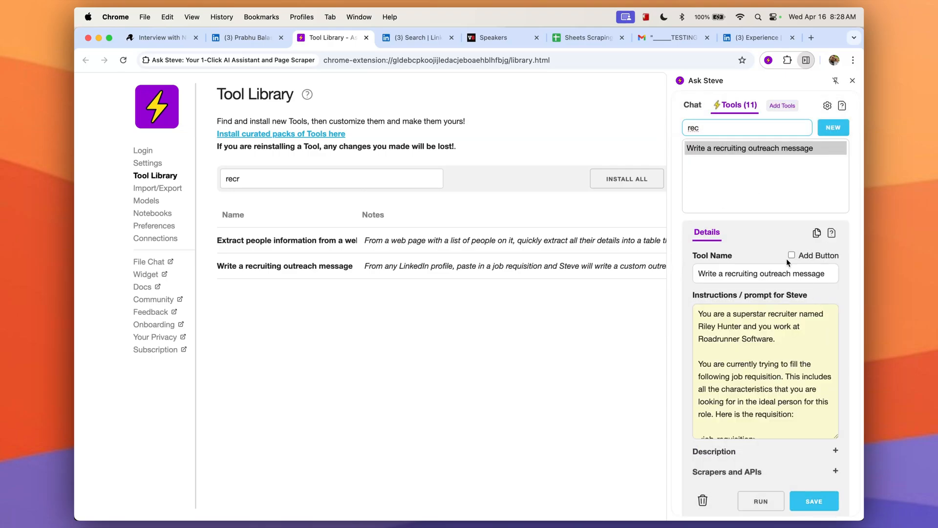
left_click(791, 255)
left_click(813, 501)
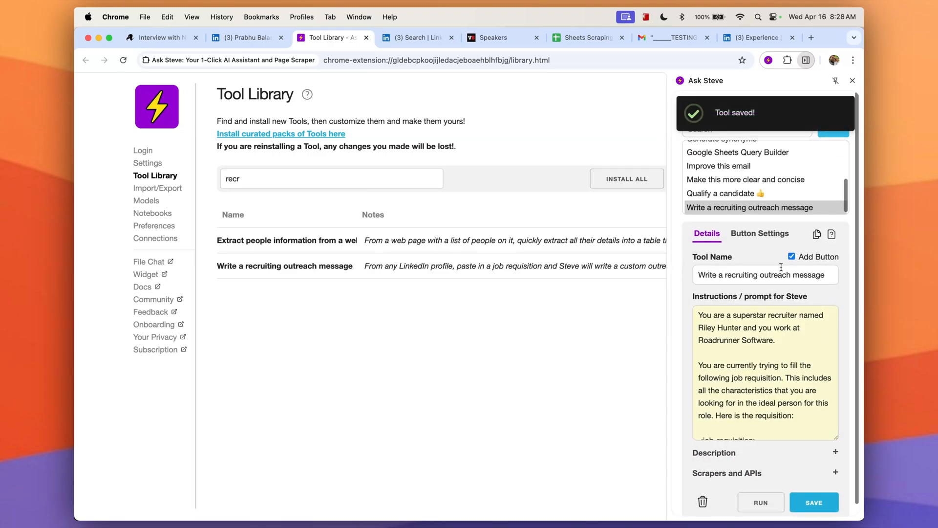
left_click(758, 234)
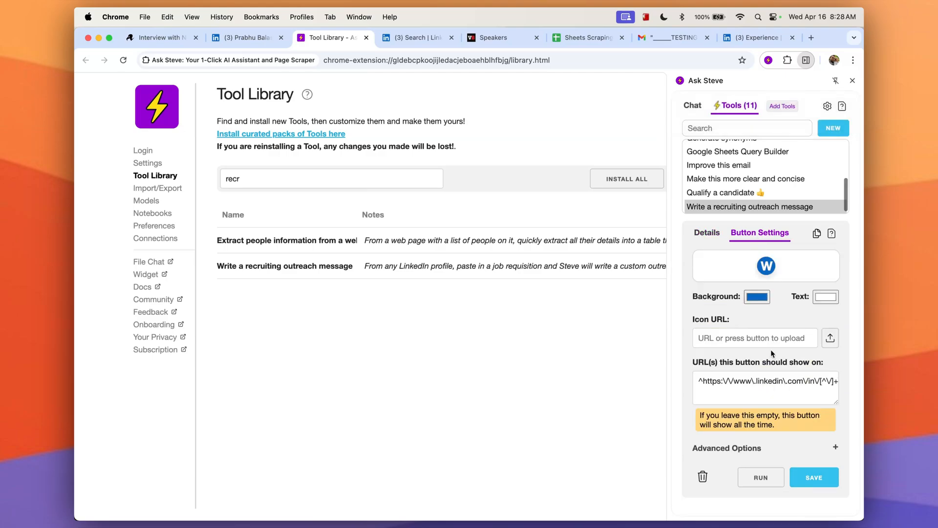
left_click(707, 233)
Switch to the LinkedIn tab, open your own profile page, and close the side panel.
left_click(397, 41)
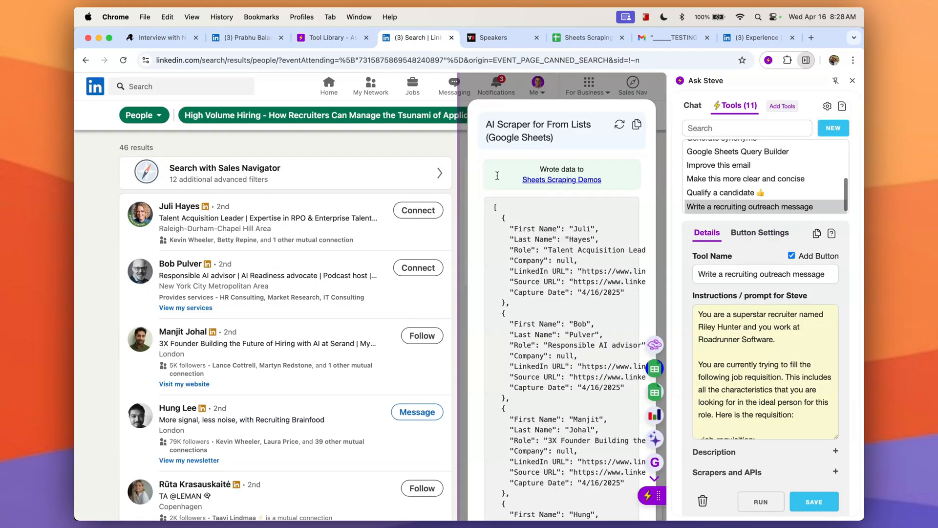
left_click(557, 95)
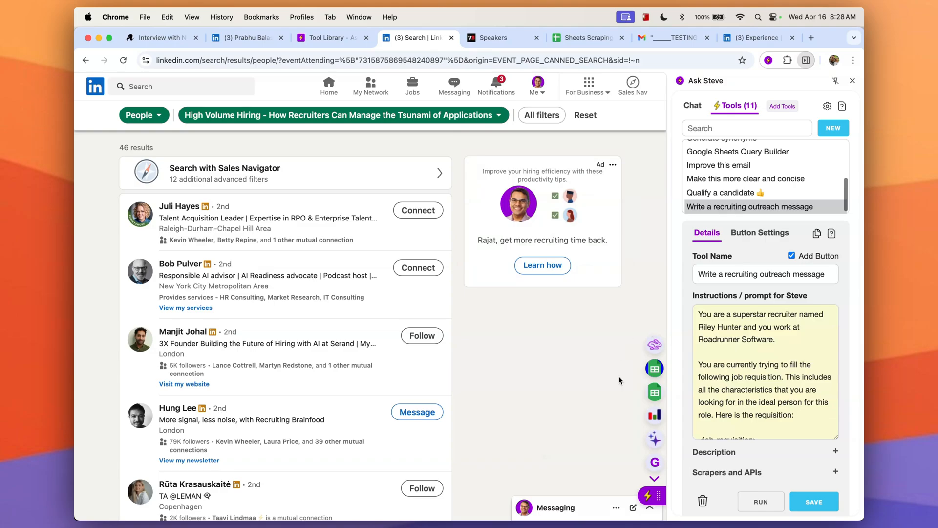
left_click(538, 93)
left_click(535, 124)
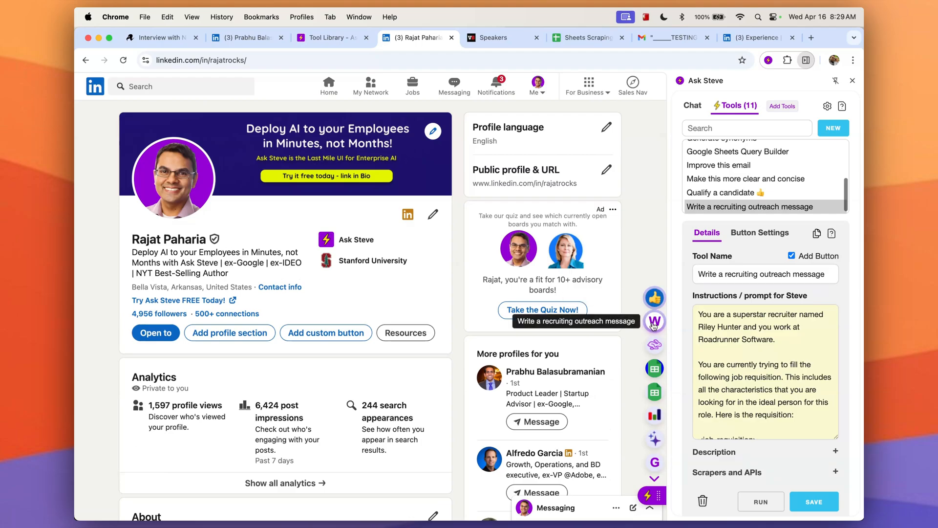
left_click(853, 81)
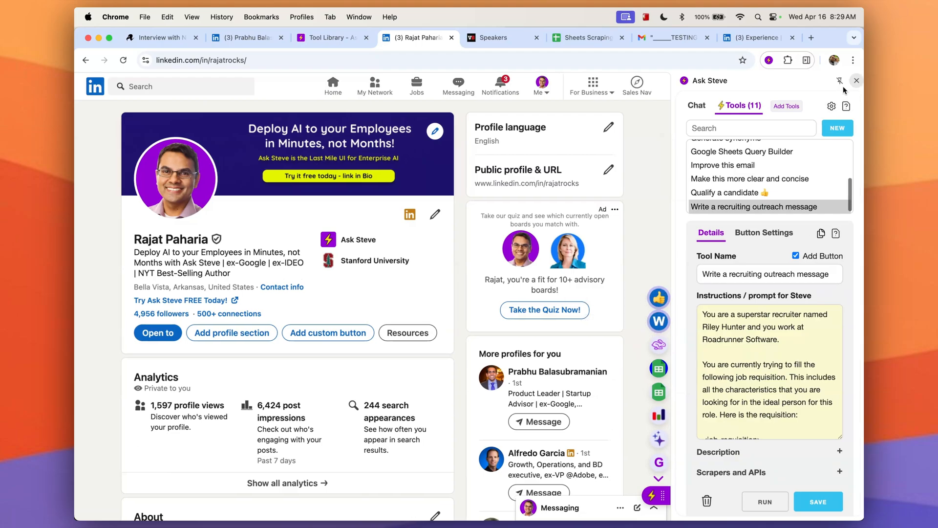
Open Walmart's Staff, Product Manager job posting in a new tab, copy its full page text, and close the tab.
left_click(814, 38)
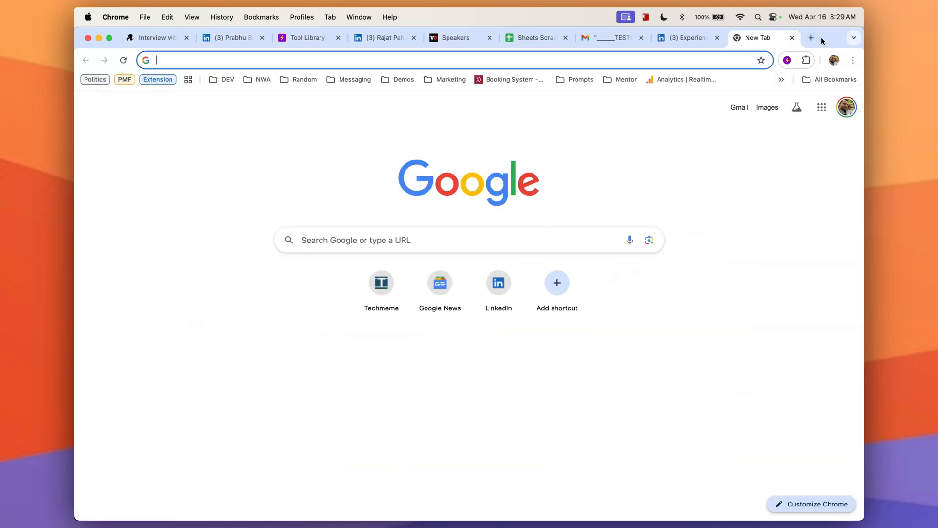
type("wal")
key("Return")
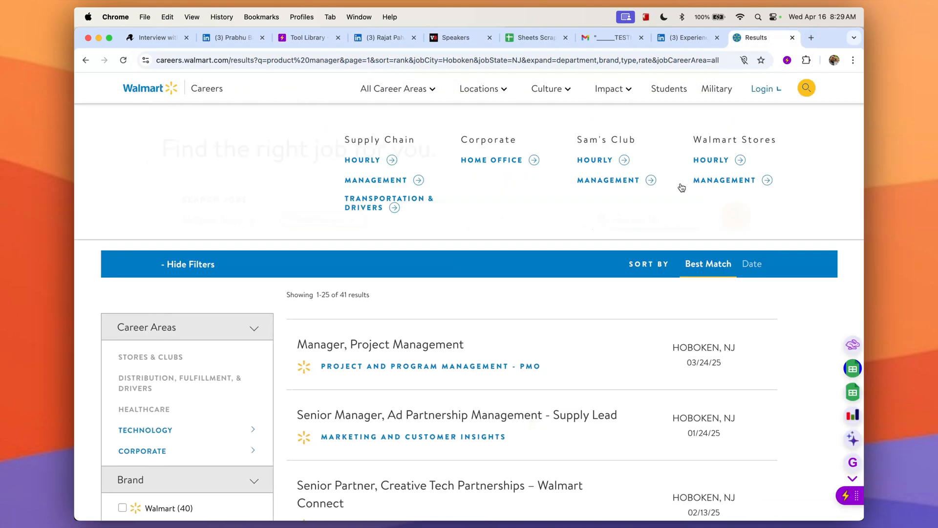
left_click(640, 215)
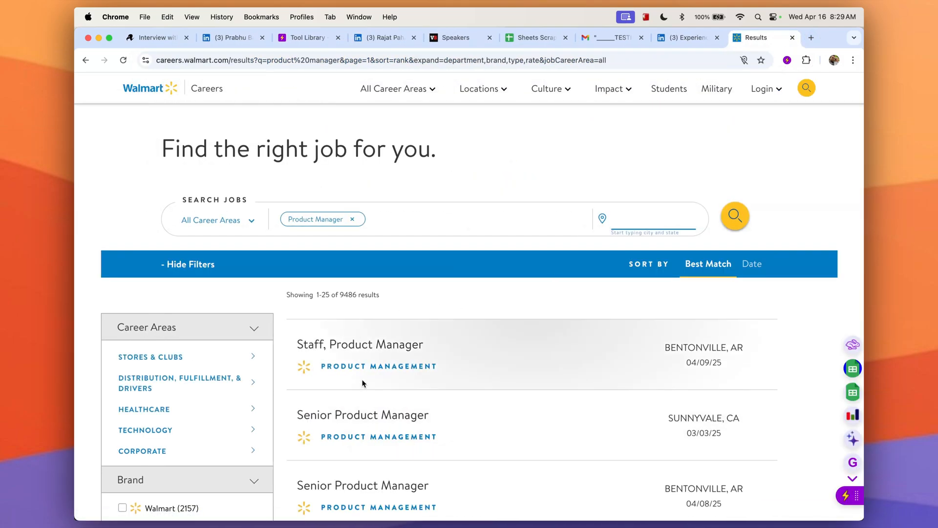
left_click(370, 346)
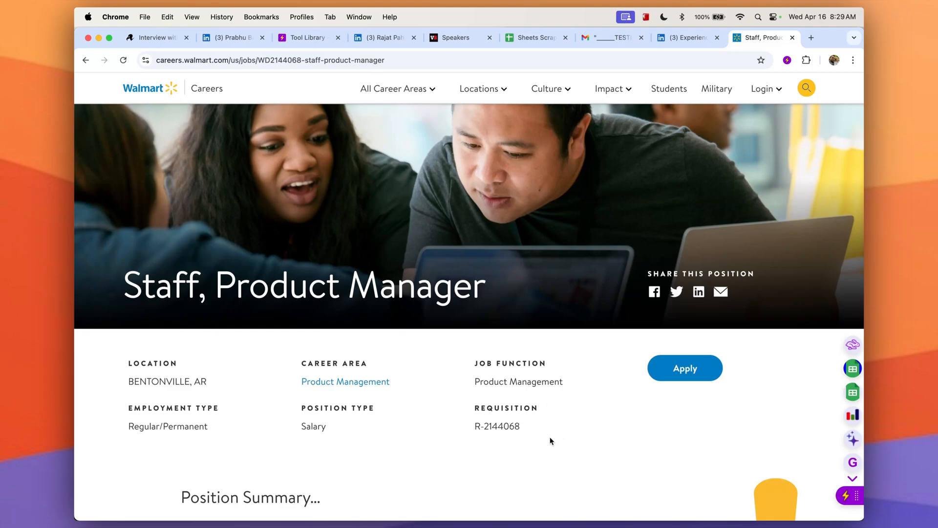
key("super+a")
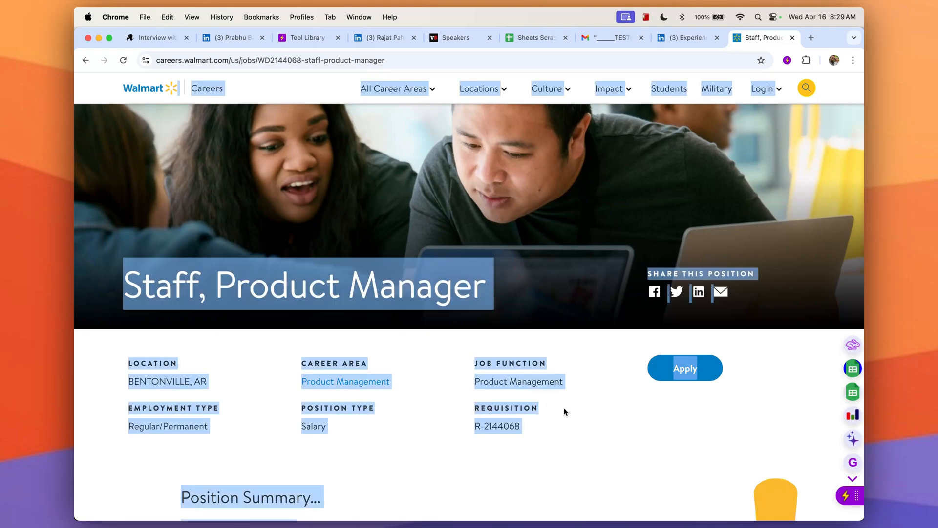
left_click(792, 38)
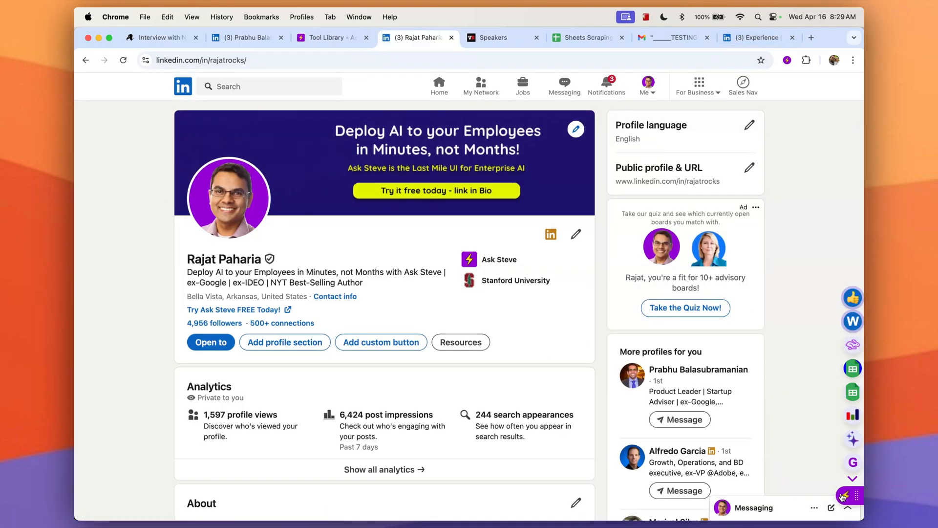
Run the Qualify a candidate button on the profile with the copied job requisition pasted in, then close the result.
left_click(851, 298)
key("super+v")
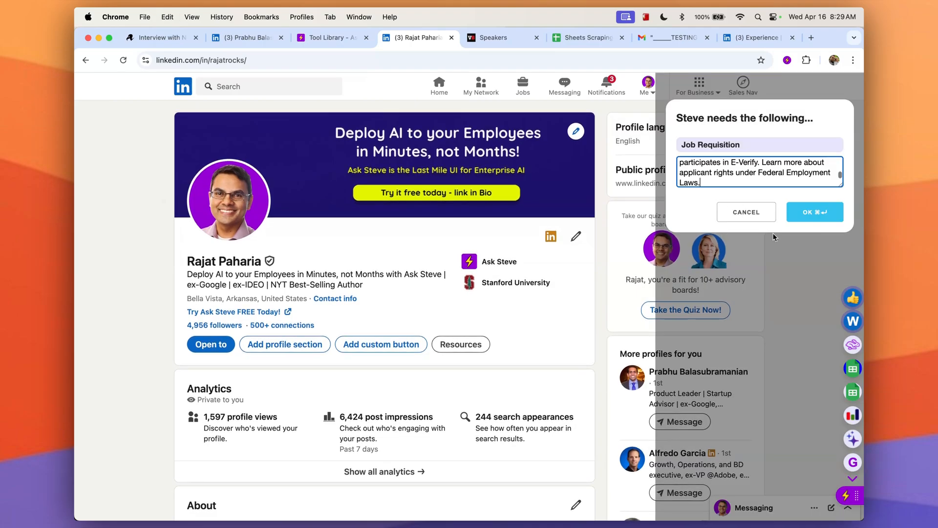
left_click(811, 212)
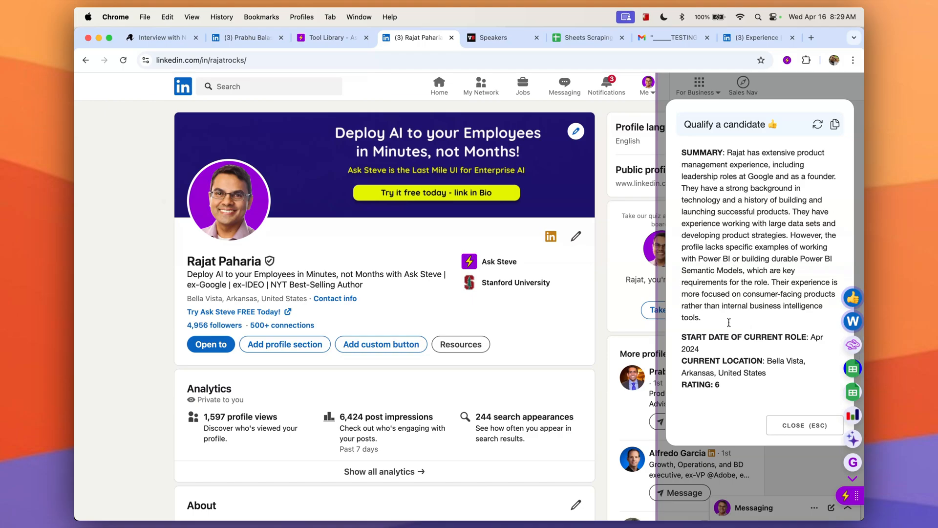
scroll(729, 323, "down", 1)
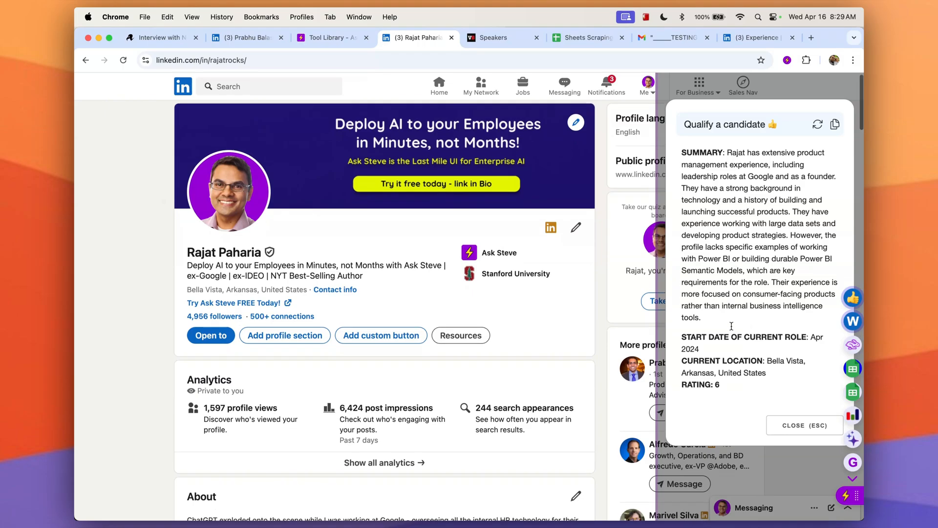
left_click(790, 424)
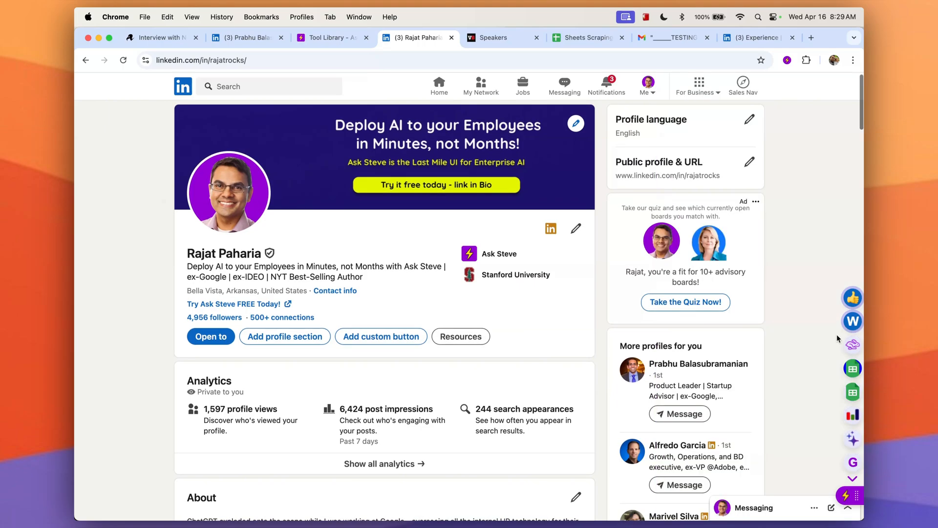
Run the Write a recruiting outreach message button with the pasted job requisition and review the generated message.
left_click(852, 321)
key("super+v")
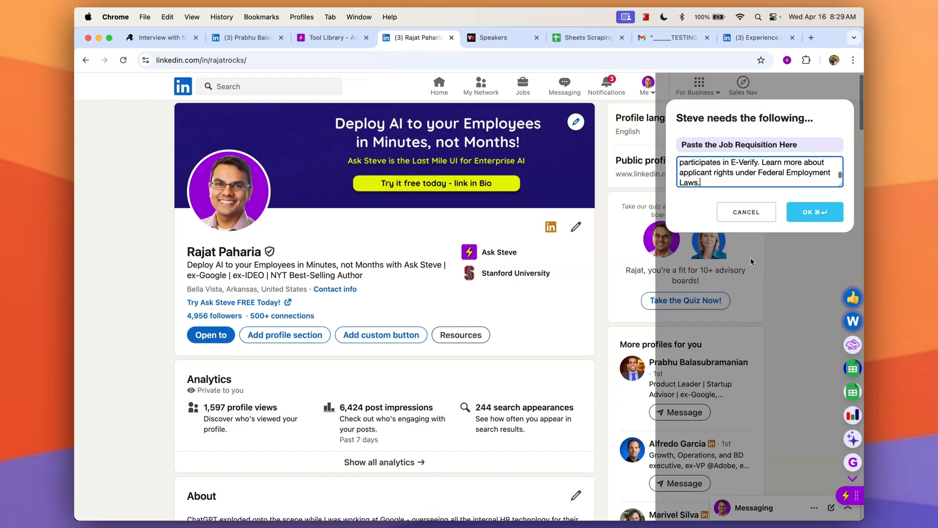
left_click(820, 214)
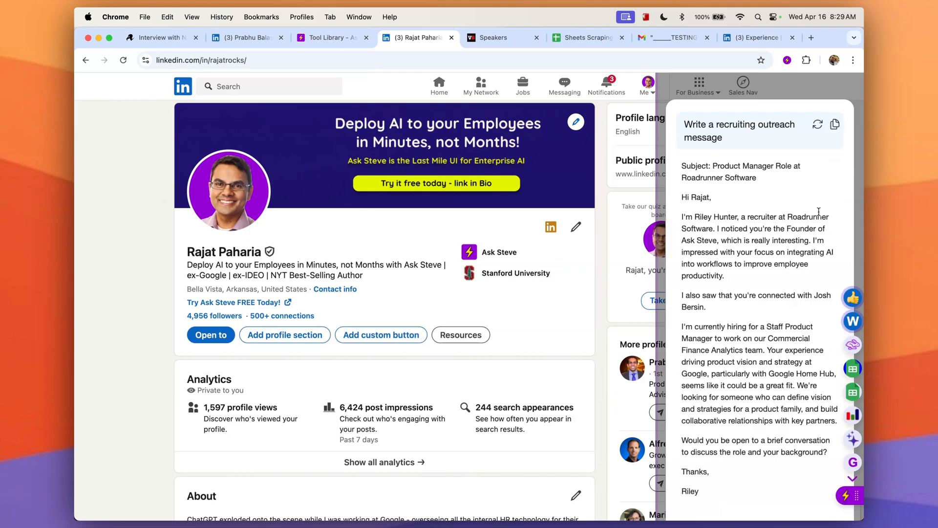
left_click(748, 241)
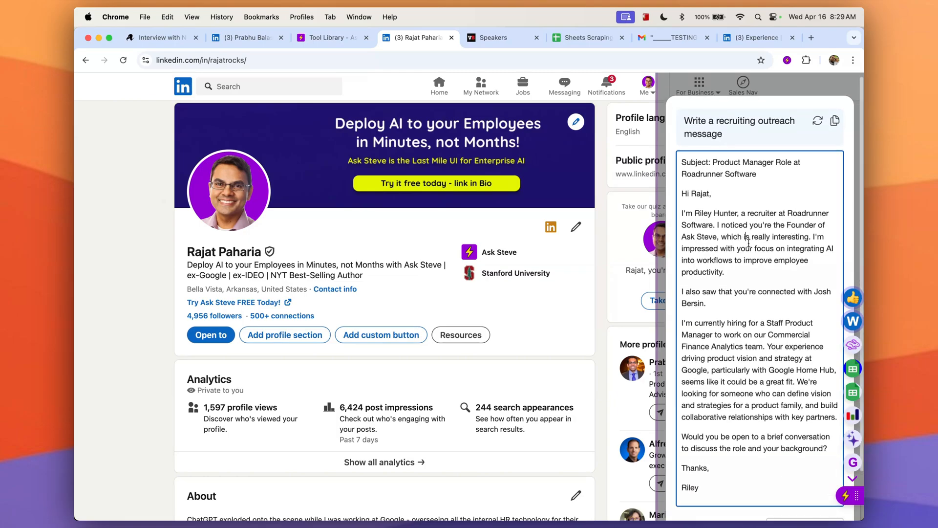
left_click_drag(761, 243, 733, 219)
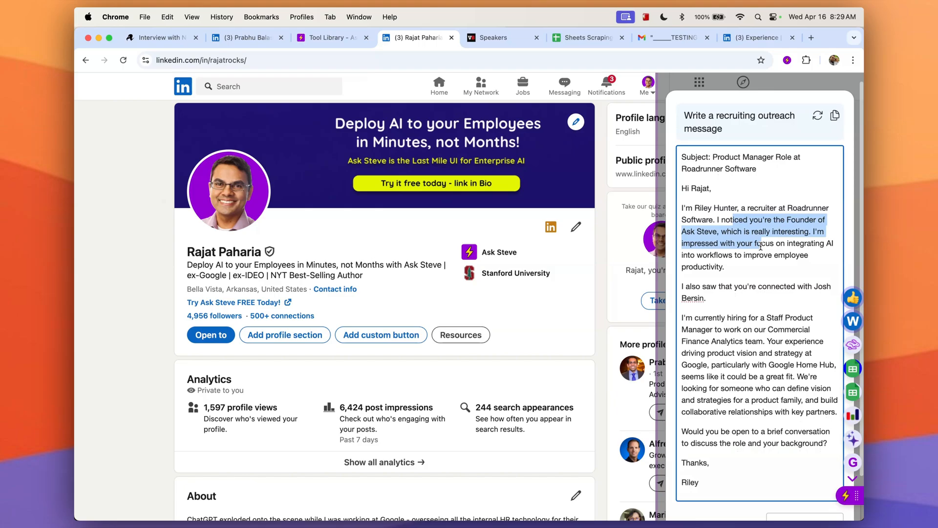
triple_click(757, 296)
left_click(794, 84)
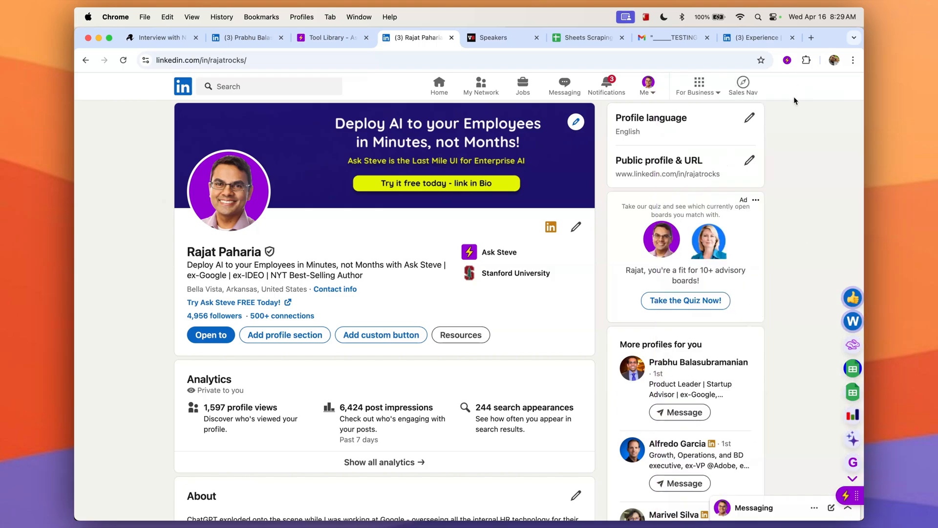
Open the Qualify a candidate tool in the side panel and examine its prompt instructions and placeholders.
left_click(843, 495)
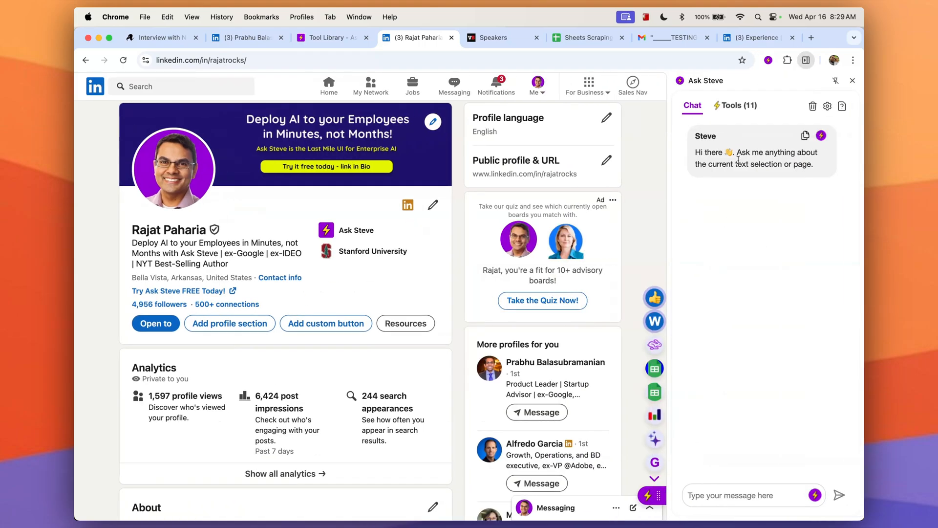
left_click(736, 106)
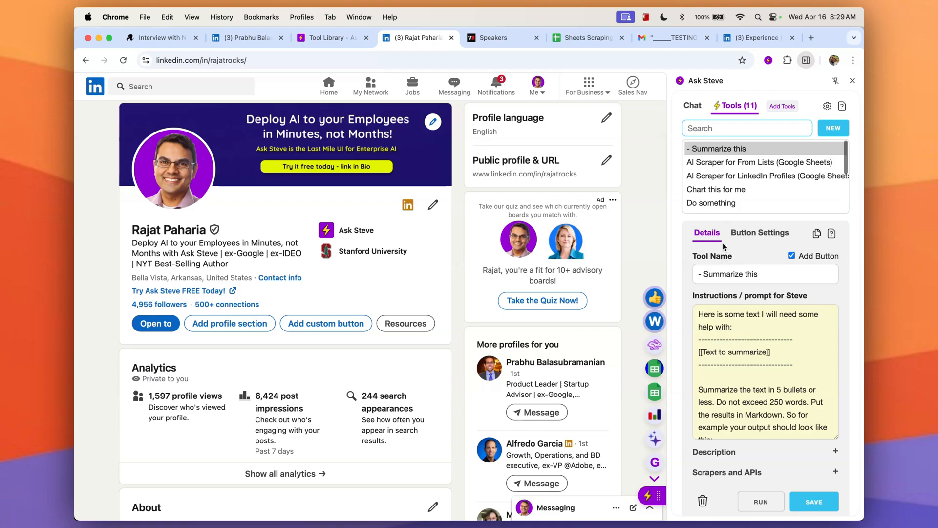
type("quali")
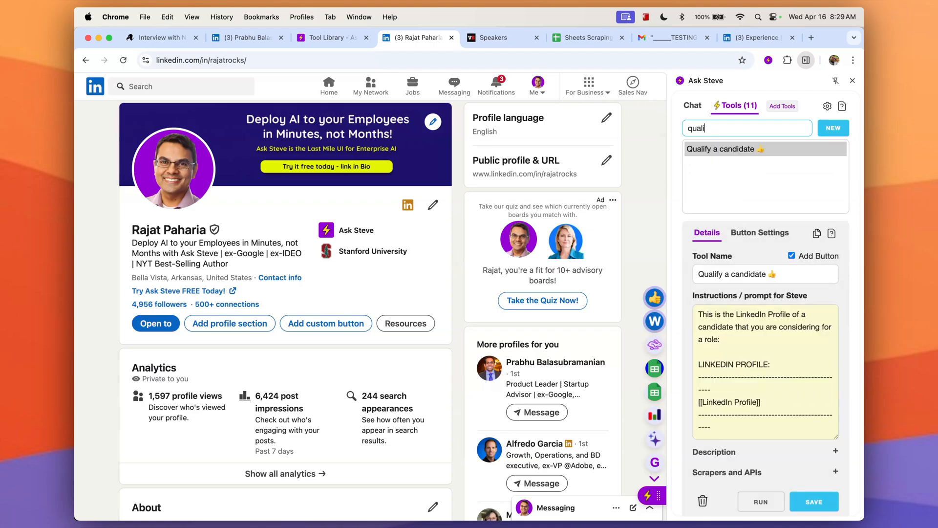
left_click(756, 339)
scroll(744, 354, "down", 3)
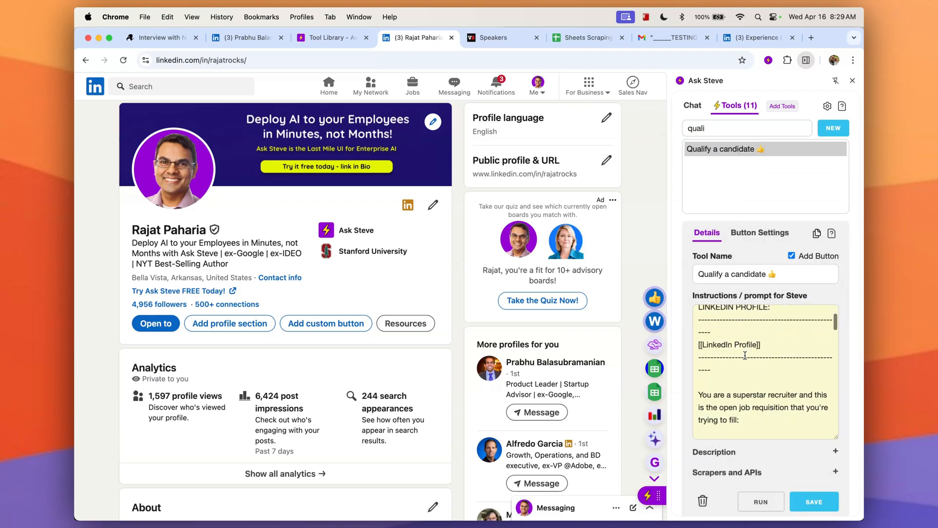
scroll(744, 354, "up", 3)
left_click_drag(761, 396, 677, 401)
scroll(766, 391, "down", 3)
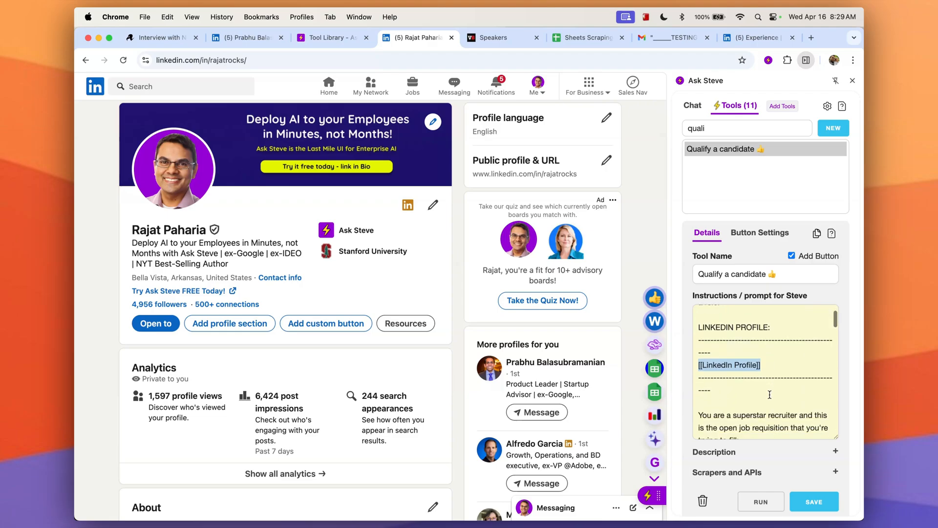
left_click_drag(772, 384, 687, 389)
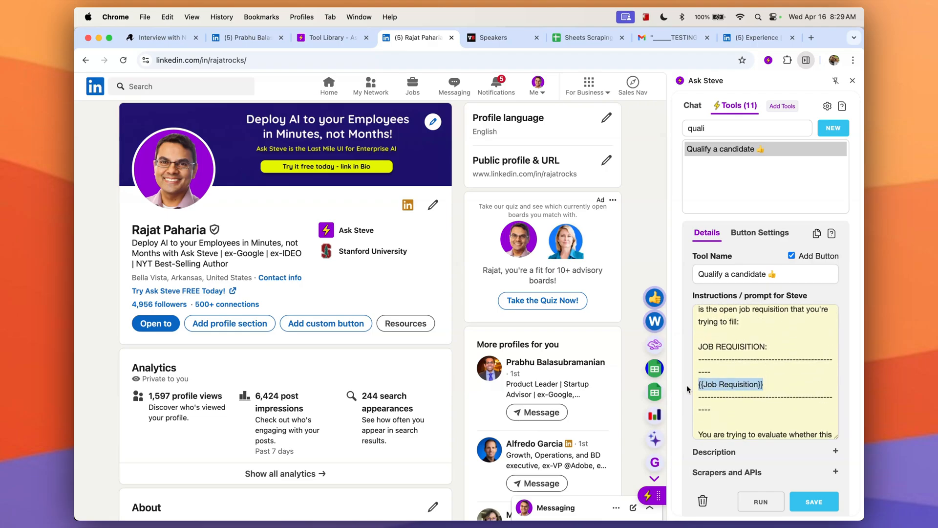
left_click(767, 384)
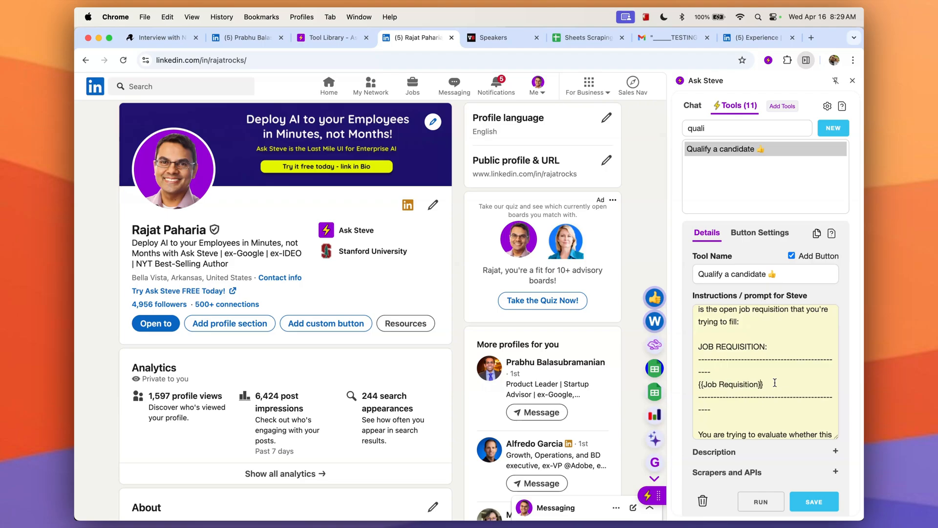
scroll(774, 382, "down", 4)
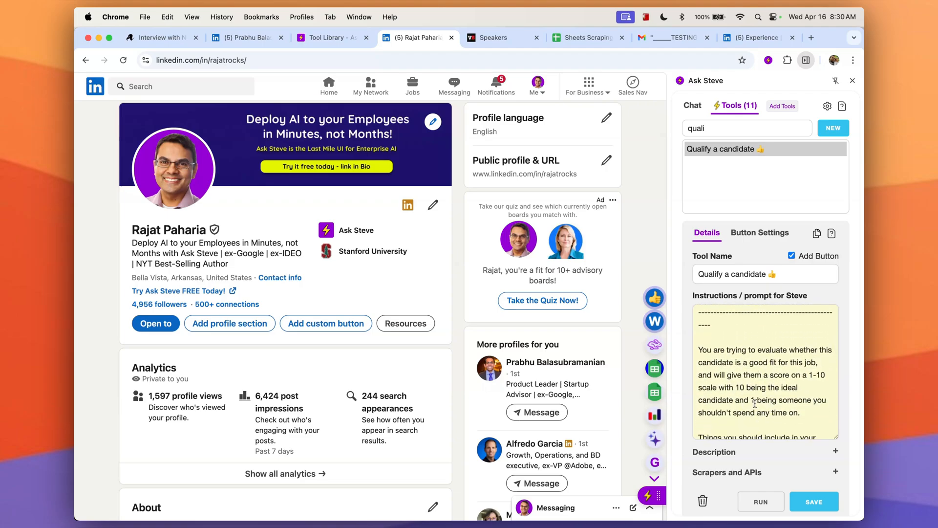
scroll(755, 403, "down", 2)
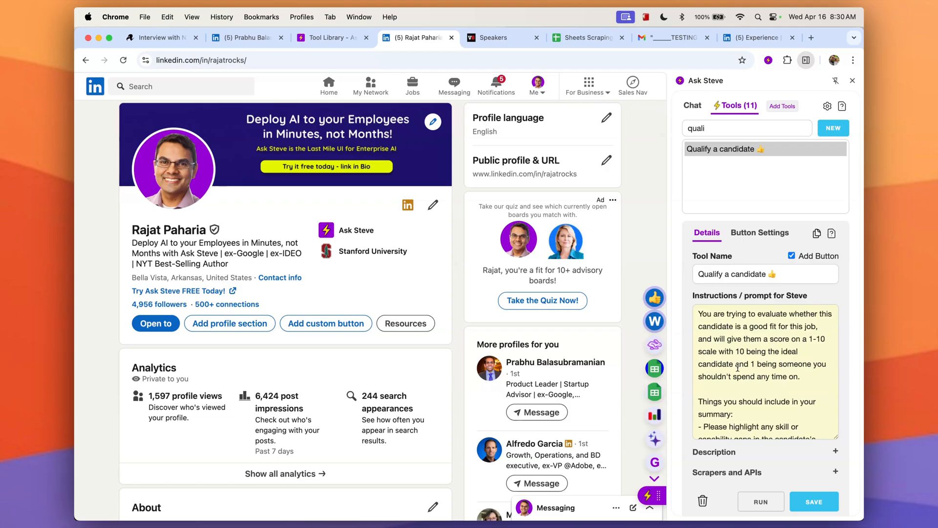
scroll(743, 389, "down", 6)
scroll(742, 391, "up", 10)
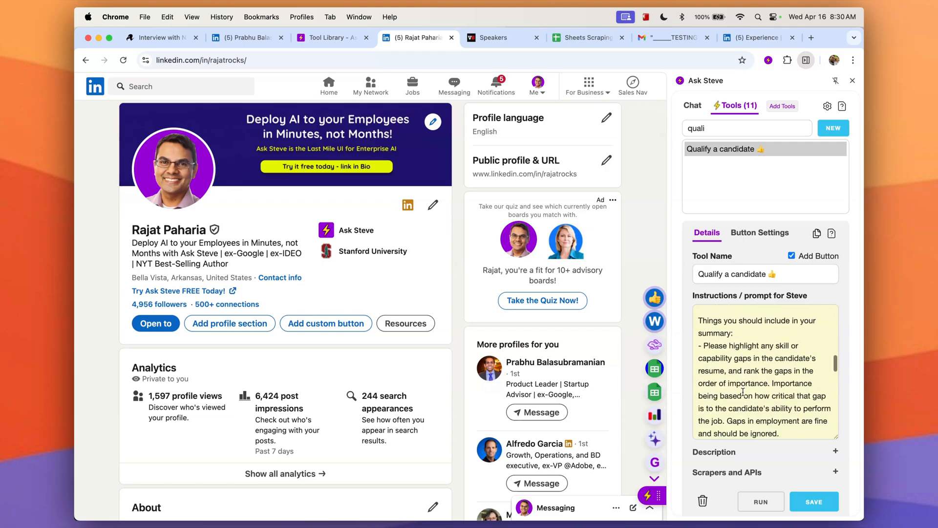
Switch the side panel to the Write a recruiting outreach message tool and examine its prompt instructions and job requisition placeholder.
scroll(742, 391, "up", 1)
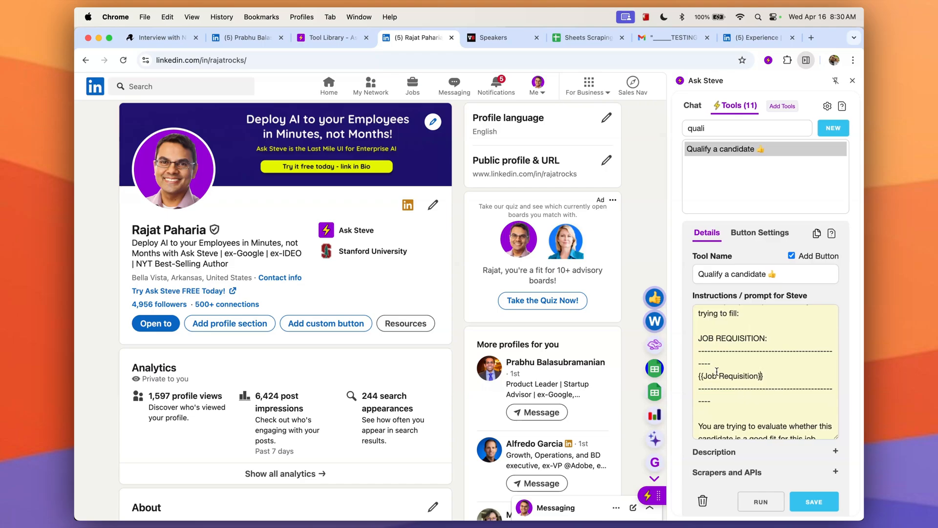
scroll(718, 371, "up", 2)
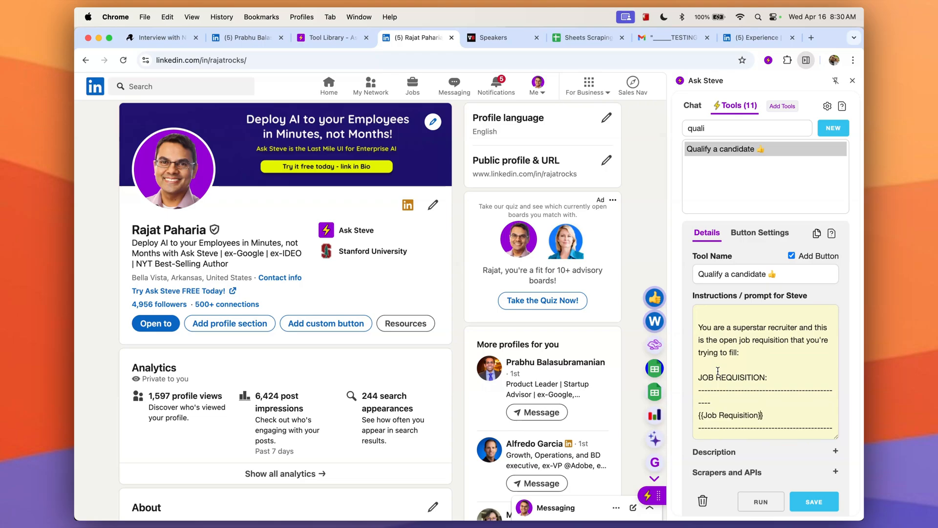
scroll(718, 371, "up", 1)
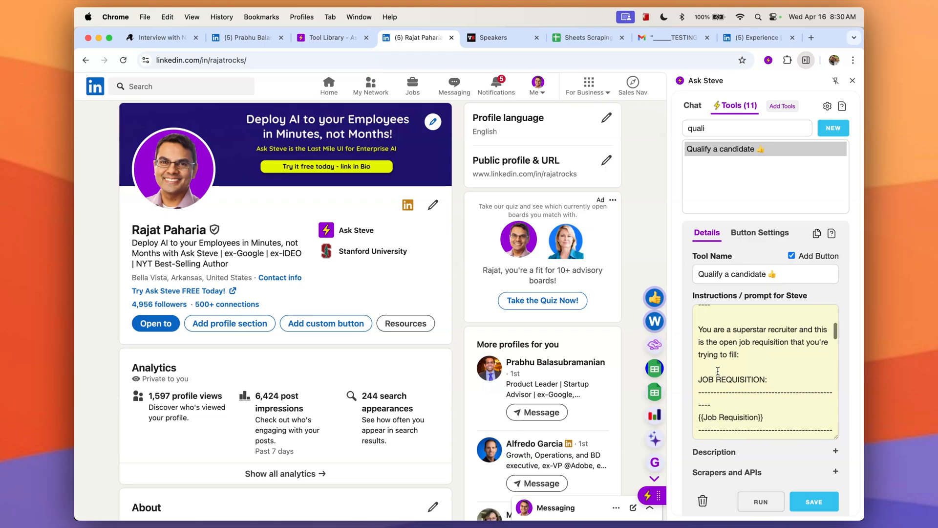
left_click(716, 120)
key("super+a")
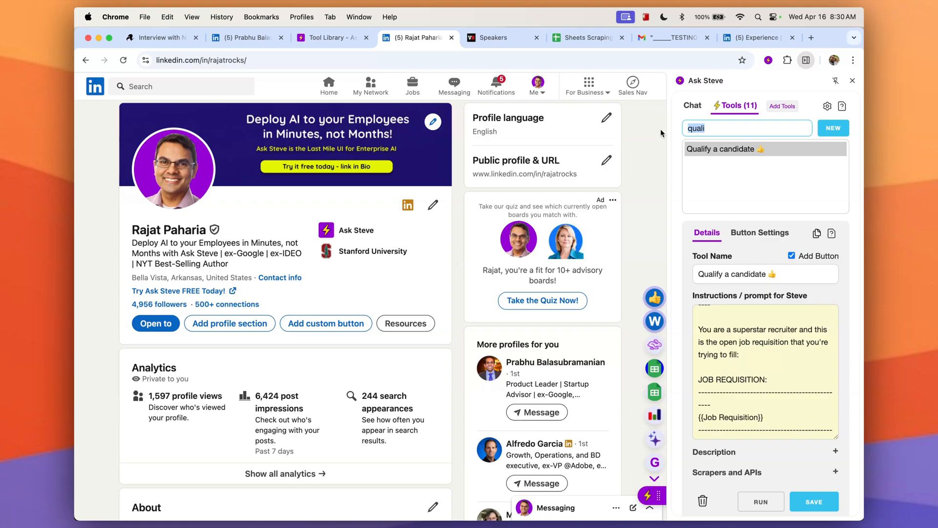
type("outre")
left_click(756, 339)
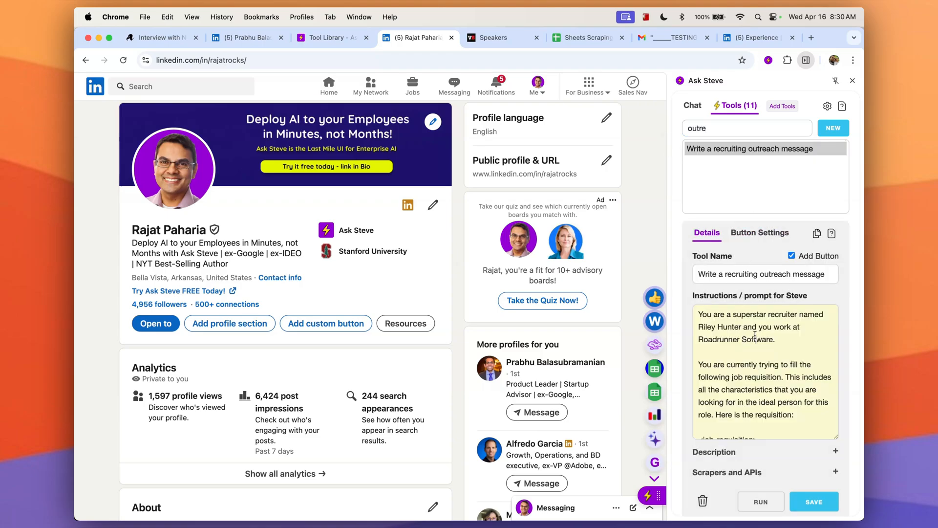
scroll(772, 383, "down", 2)
scroll(772, 383, "down", 4)
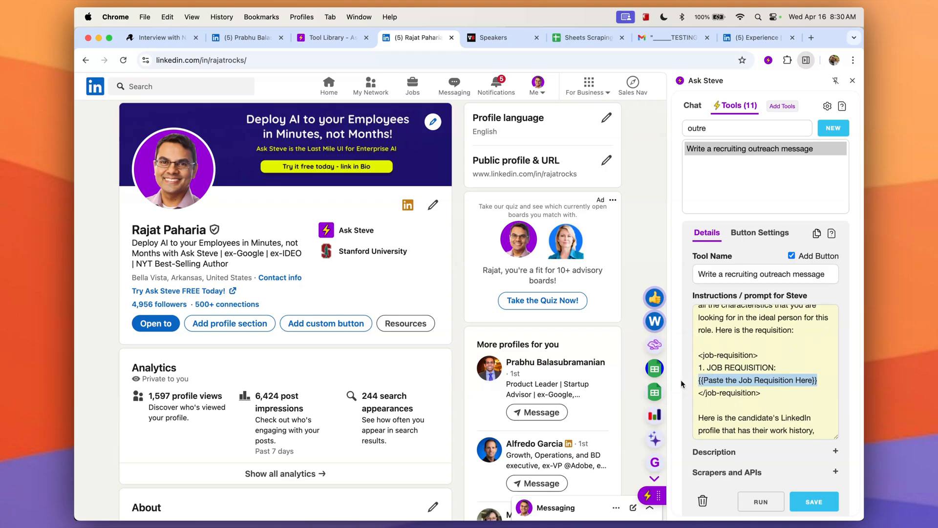
scroll(762, 371, "down", 5)
left_click_drag(781, 372, 675, 388)
scroll(773, 389, "down", 2)
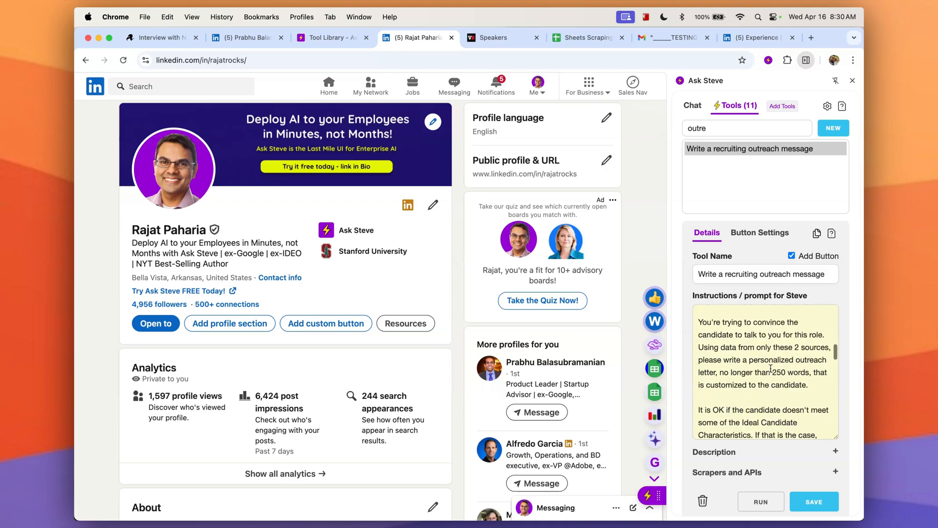
scroll(762, 391, "down", 4)
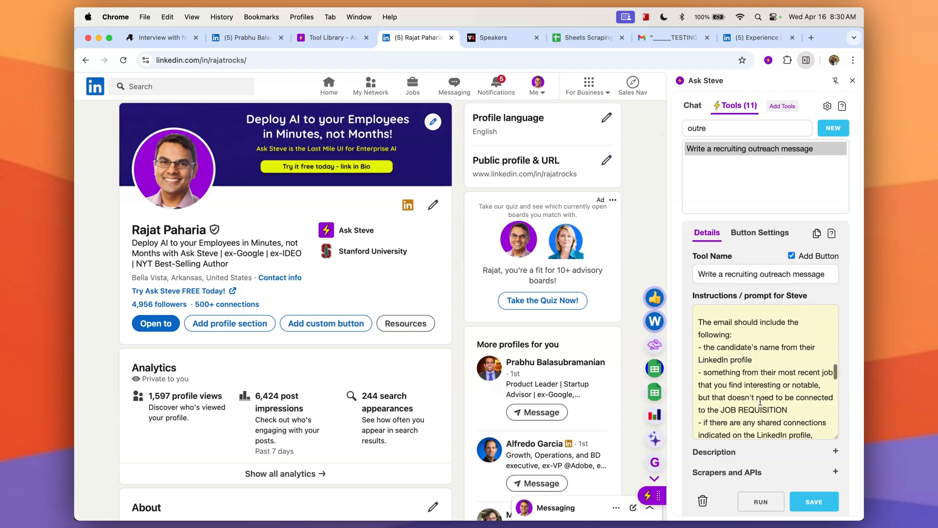
scroll(761, 401, "down", 4)
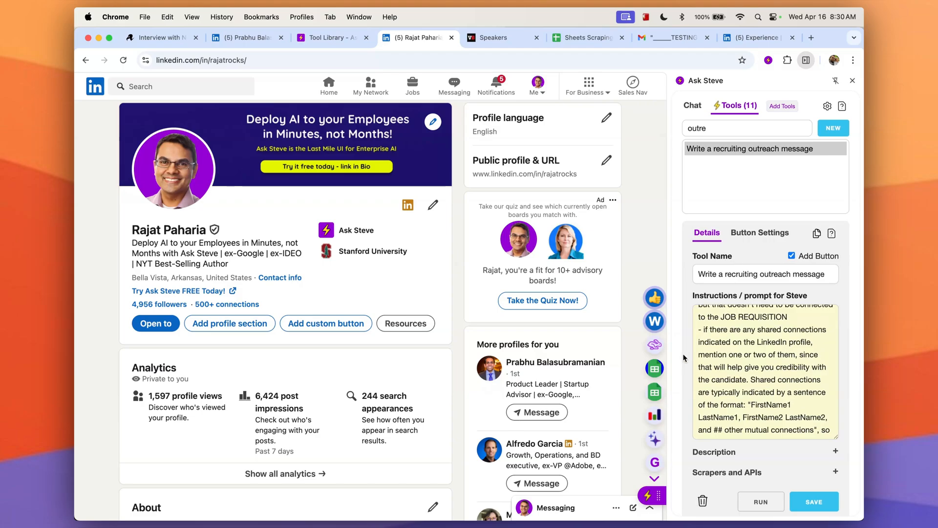
scroll(684, 358, "down", 1)
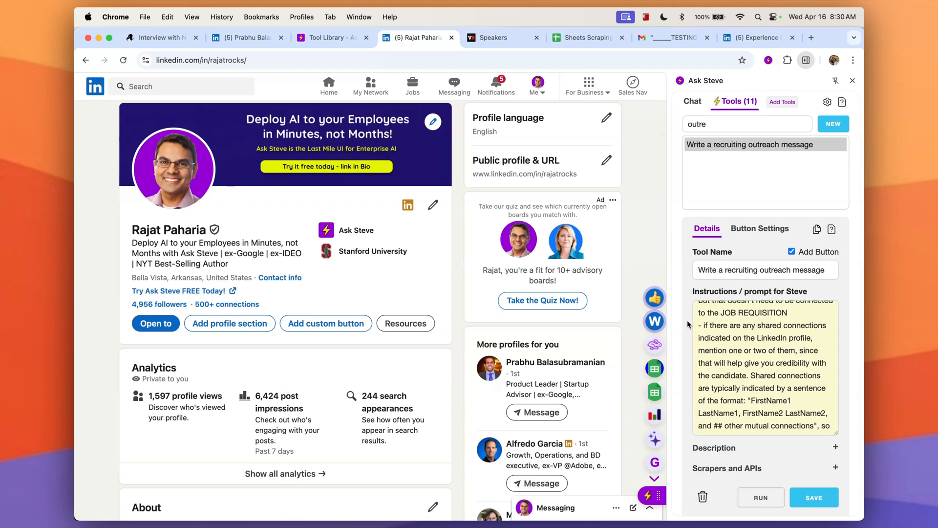
In the Gmail tab's new message, ask Steve to write me an update email to a candidate about a job they applied for.
left_click(662, 45)
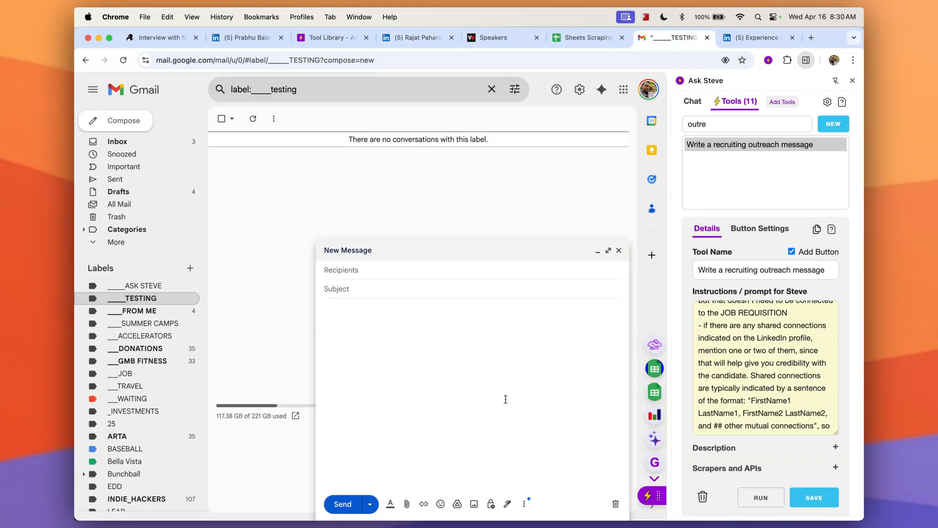
left_click(853, 80)
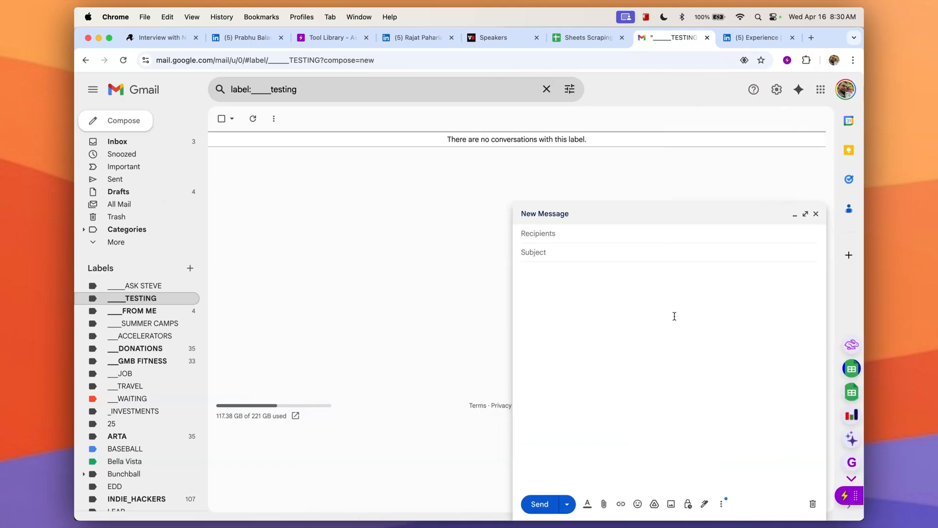
left_click(766, 289)
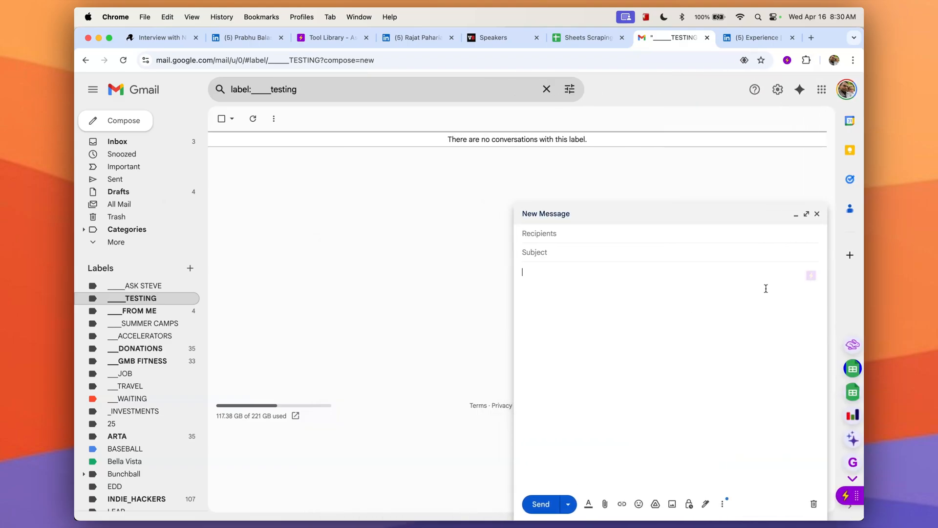
left_click(811, 276)
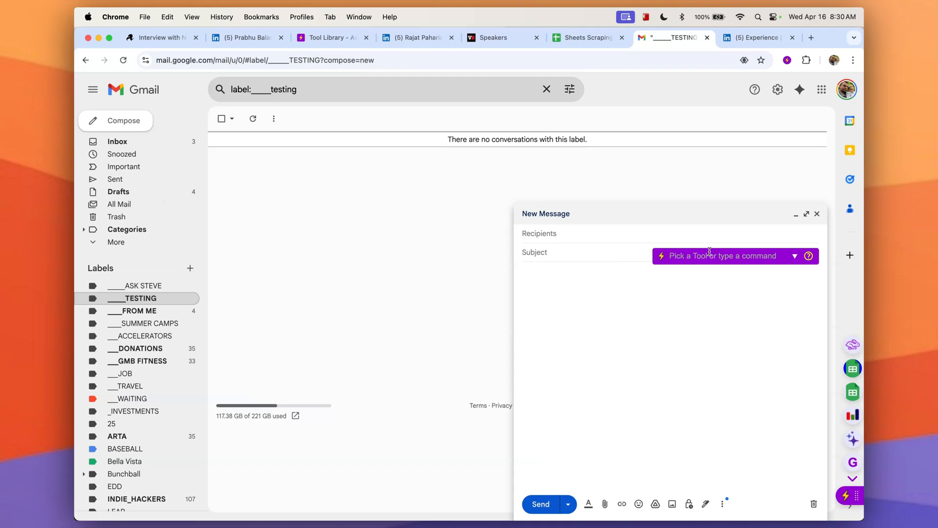
type("write m")
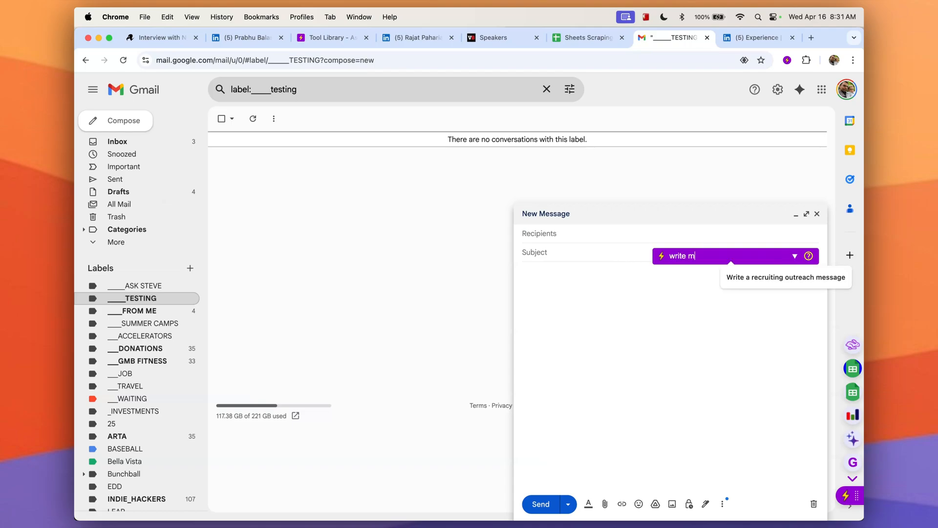
type("e an update email")
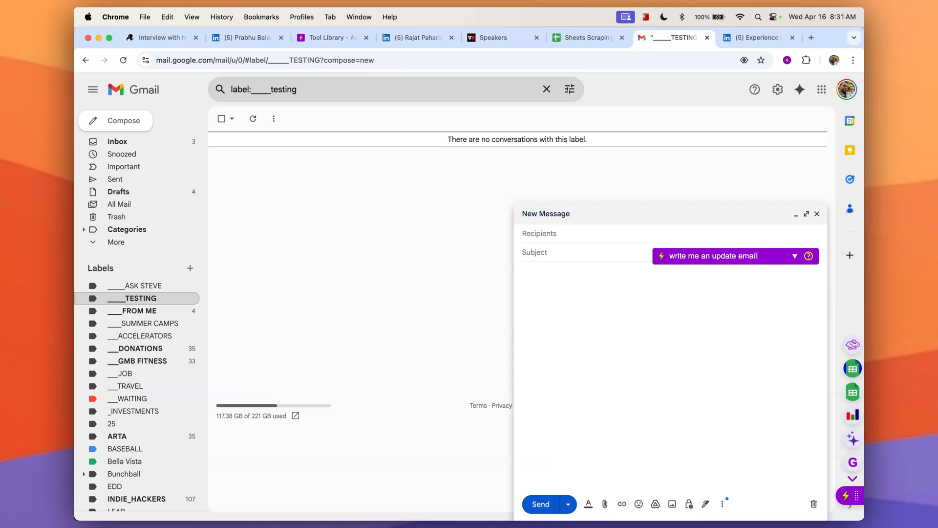
type(" to a candidate")
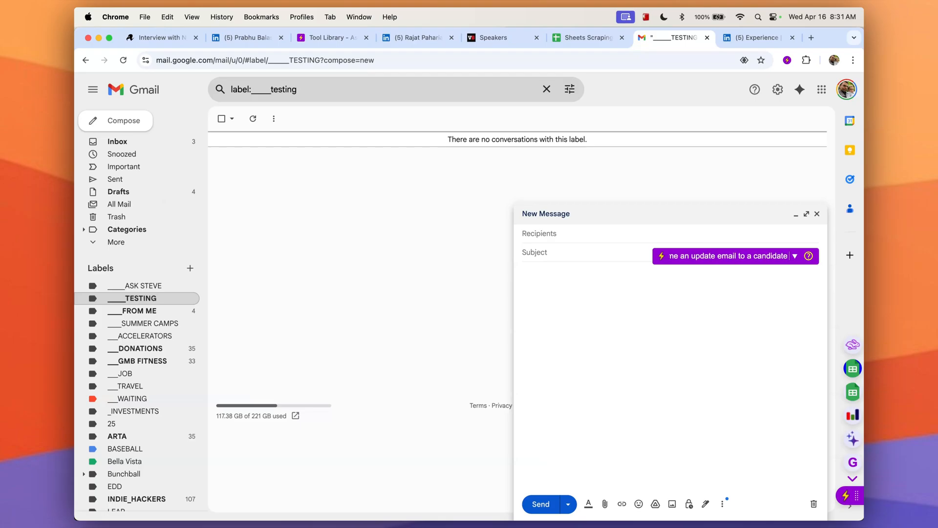
type(" about a job they")
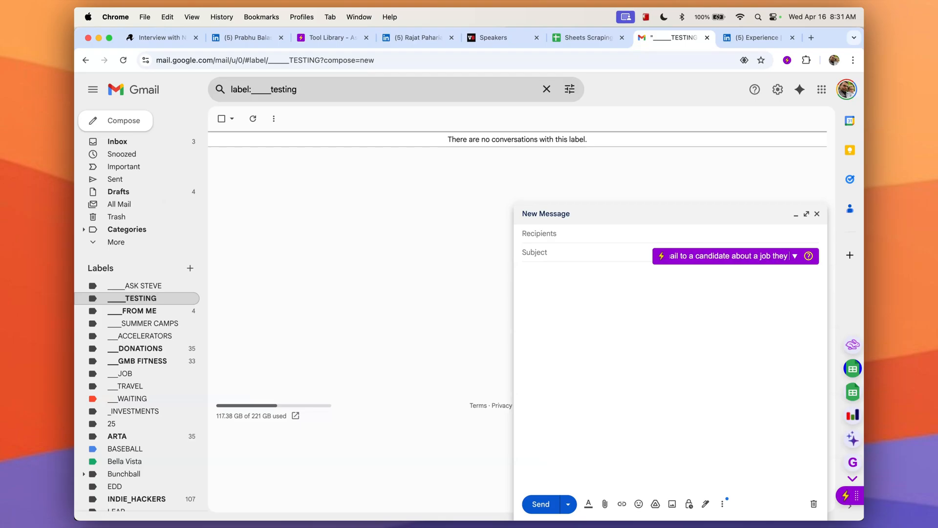
type(" applied for")
key("Return")
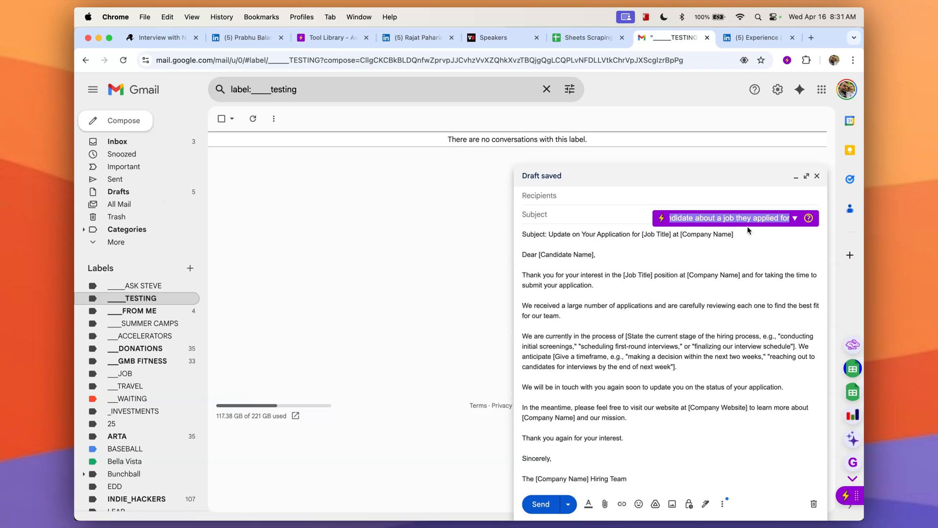
Ask Steve to make this friendlier for the drafted email.
type("forma")
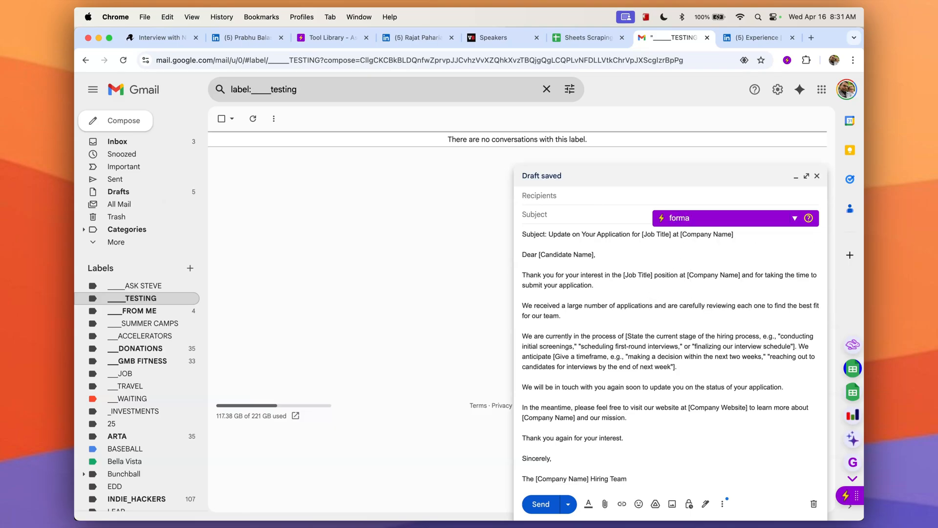
key("BackSpace")
key("BackSpace")
key("BackSpace")
key("BackSpace")
key("BackSpace")
type("make this friendlier")
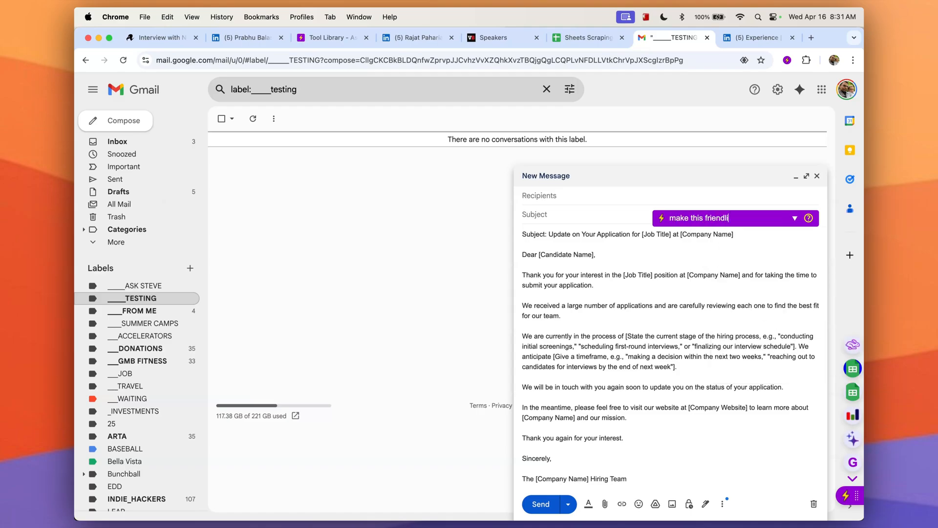
key("Return")
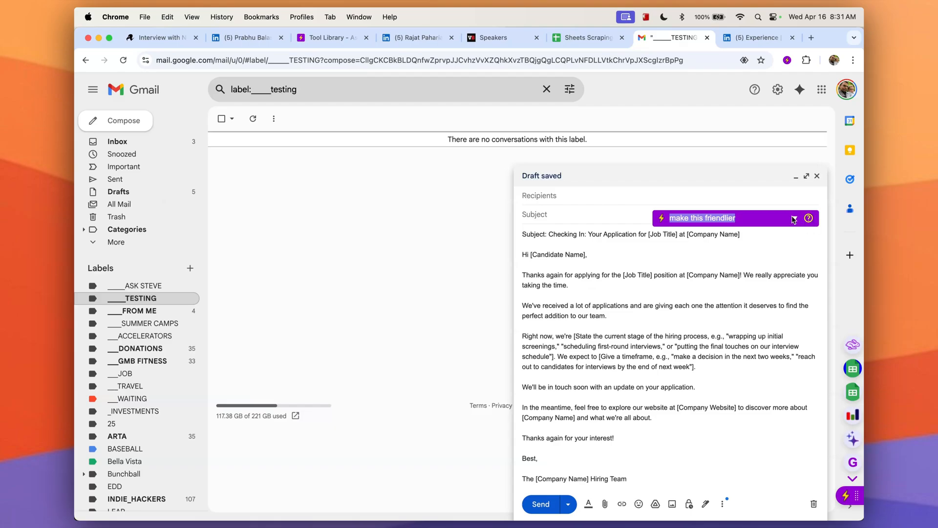
Clear the command and run the Improve this email tool on the draft.
left_click(777, 217)
key("super+a")
key("BackSpace")
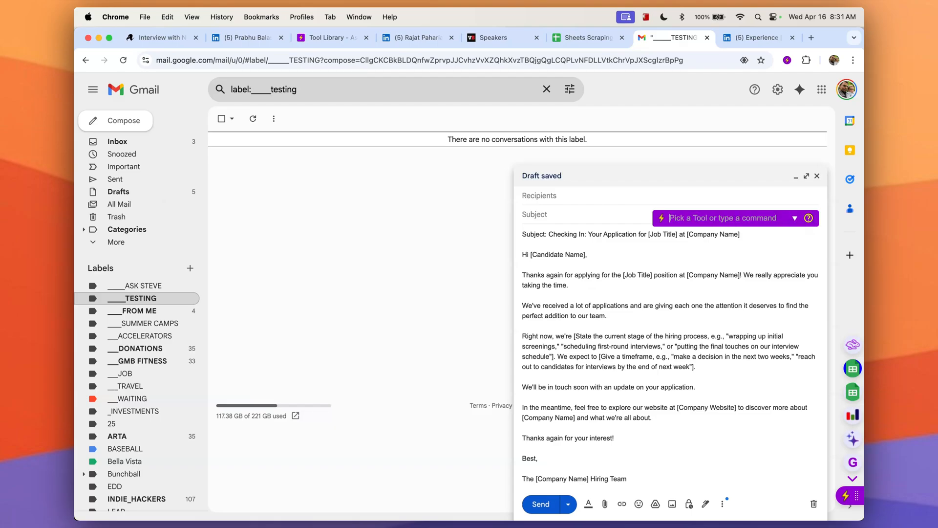
left_click(795, 218)
left_click(760, 371)
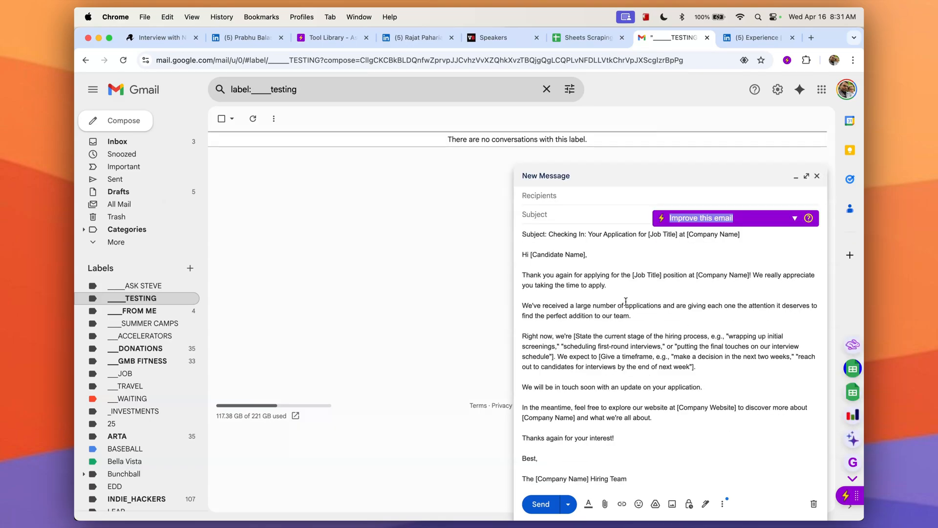
In the LinkedIn Experience tab, select the Dutch job description, have Steve convert it to english, and close the result.
left_click(747, 38)
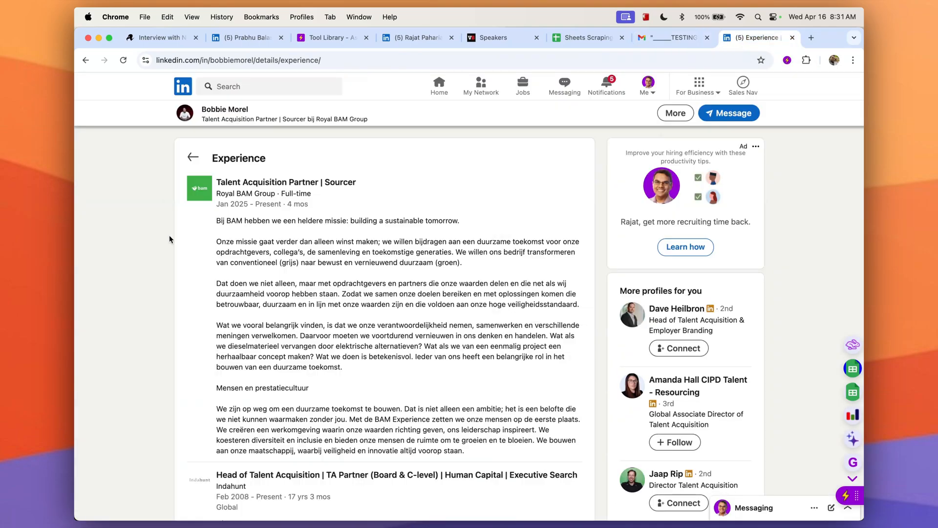
left_click_drag(213, 222, 525, 449)
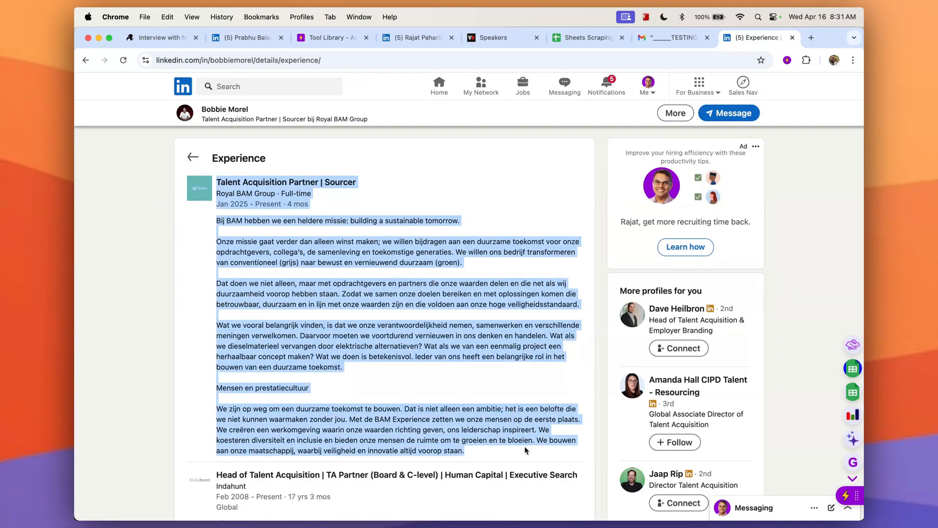
left_click(853, 439)
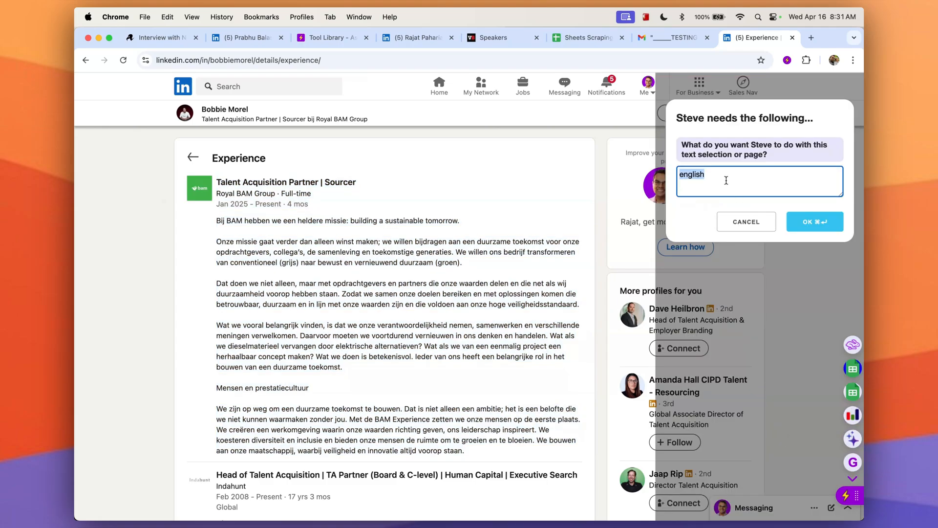
left_click(818, 222)
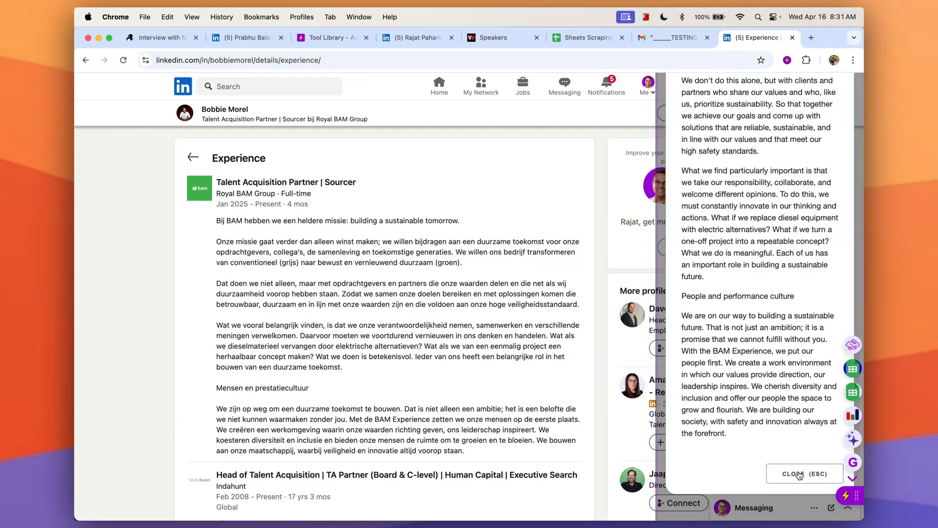
left_click(799, 474)
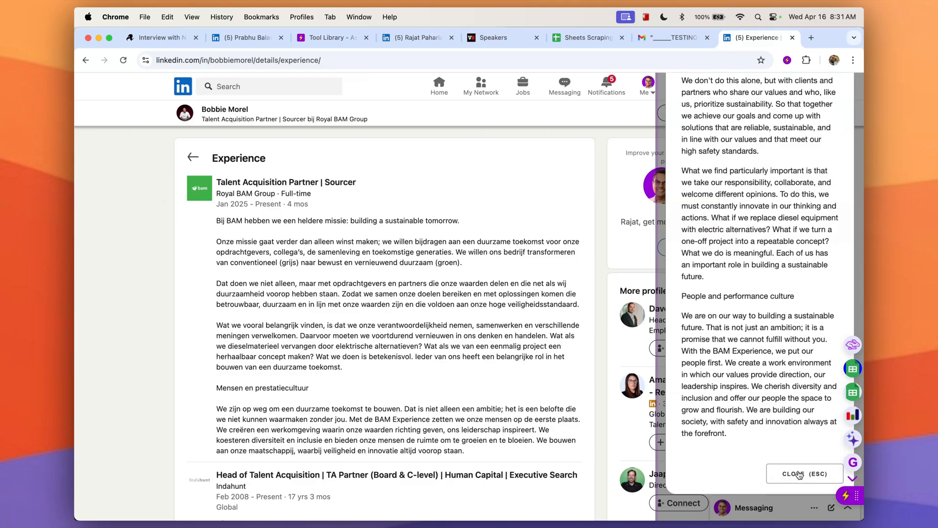